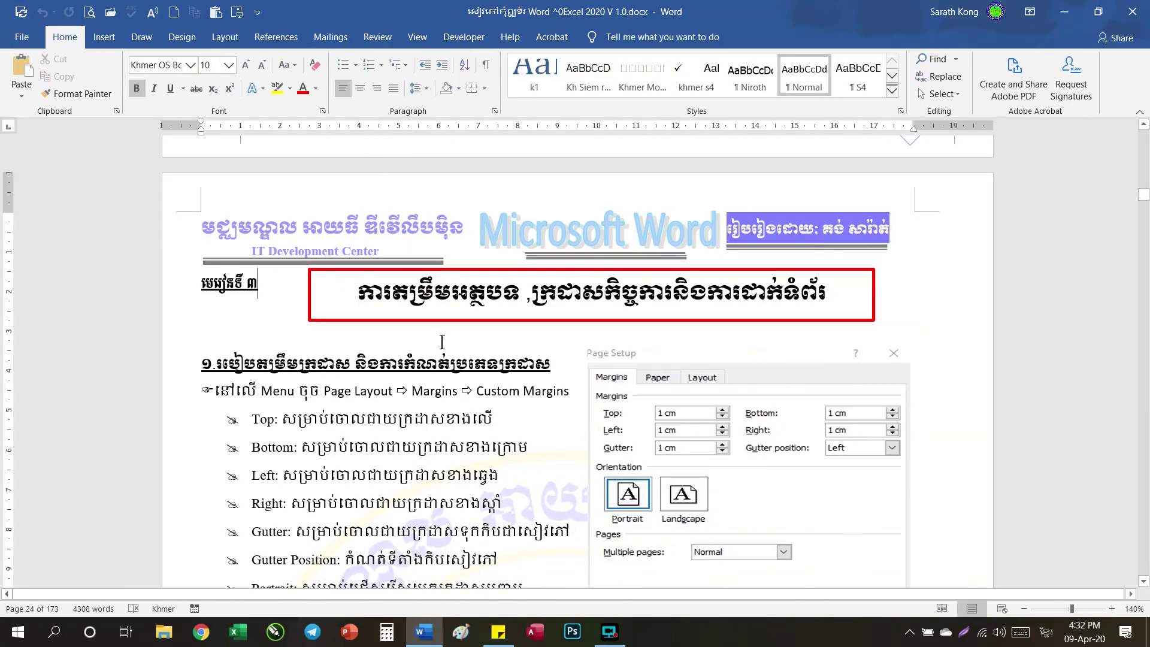
Scroll through the lesson document toward page 27
{"action": "left_click", "coordinate": [479, 313]}
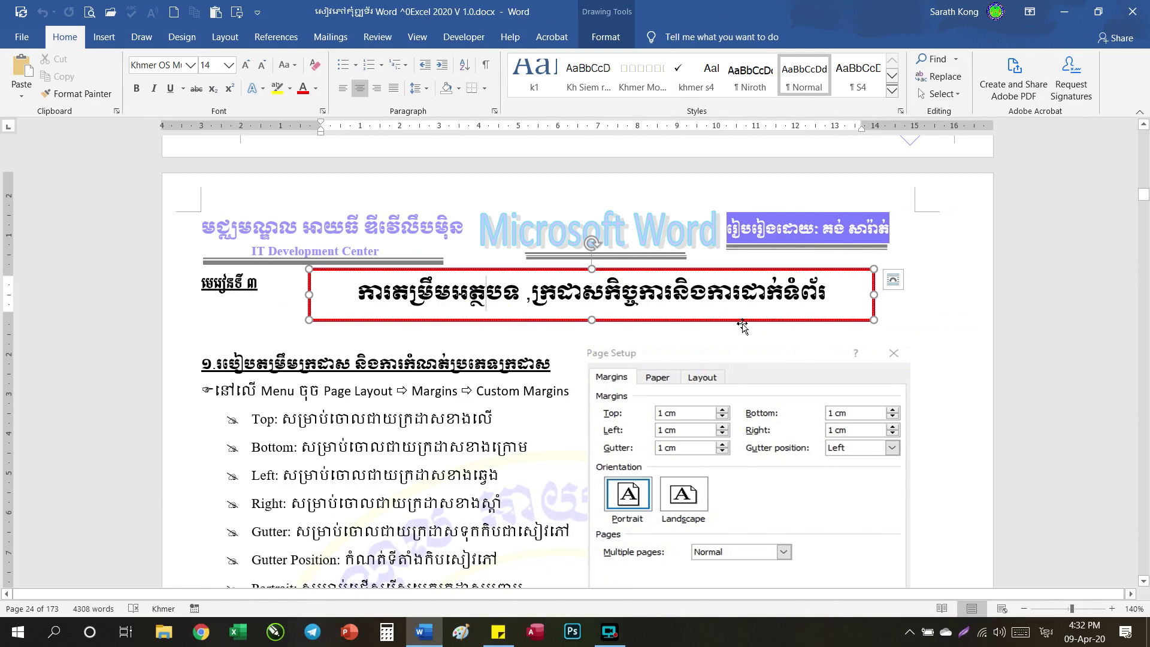
{"action": "scroll", "coordinate": [523, 329], "scroll_direction": "down", "scroll_amount": 2}
{"action": "scroll", "coordinate": [523, 329], "scroll_direction": "down", "scroll_amount": 10}
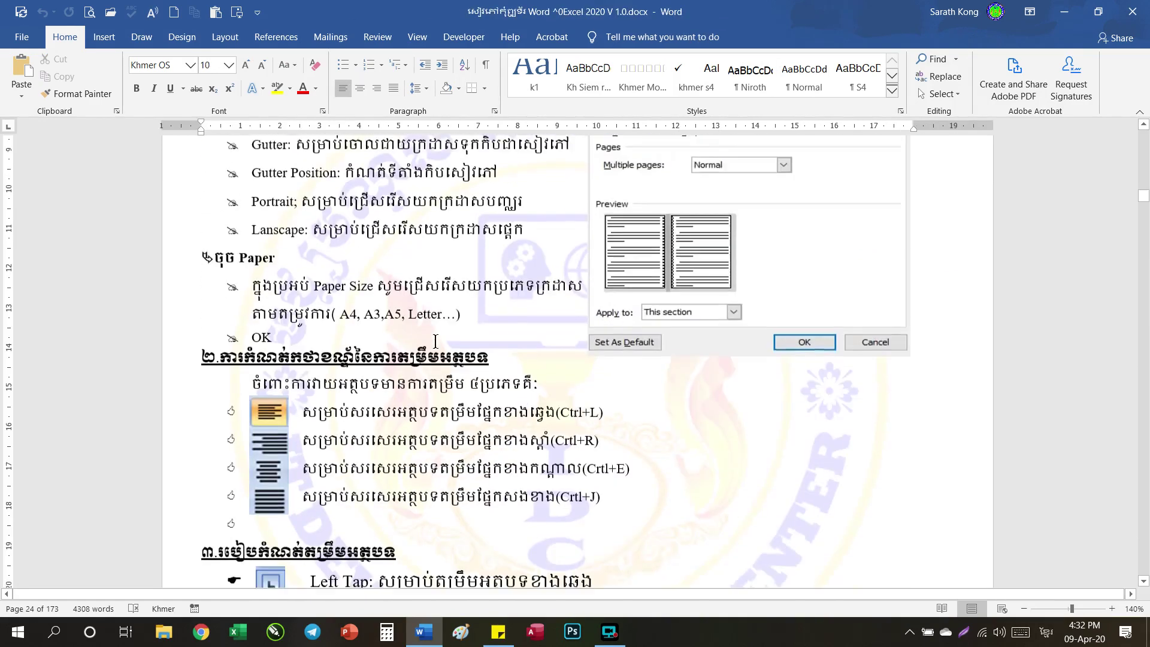
{"action": "left_click", "coordinate": [472, 342]}
{"action": "scroll", "coordinate": [472, 342], "scroll_direction": "down", "scroll_amount": 2}
{"action": "scroll", "coordinate": [473, 342], "scroll_direction": "up", "scroll_amount": 15}
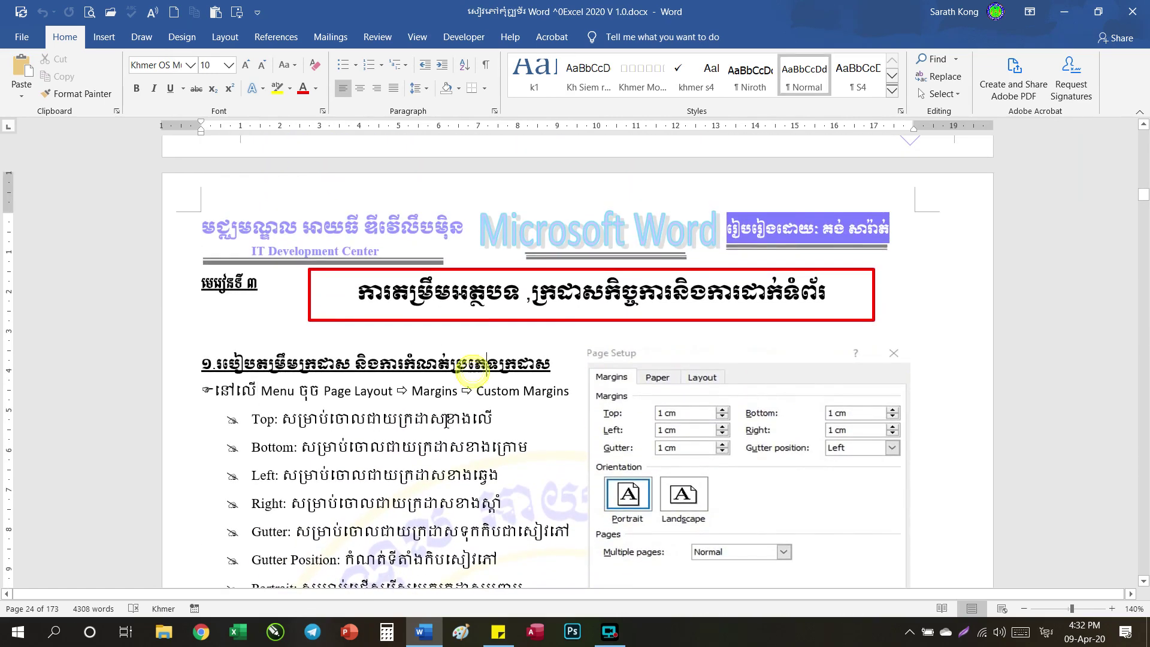
{"action": "left_click", "coordinate": [446, 474]}
{"action": "scroll", "coordinate": [477, 384], "scroll_direction": "down", "scroll_amount": 2}
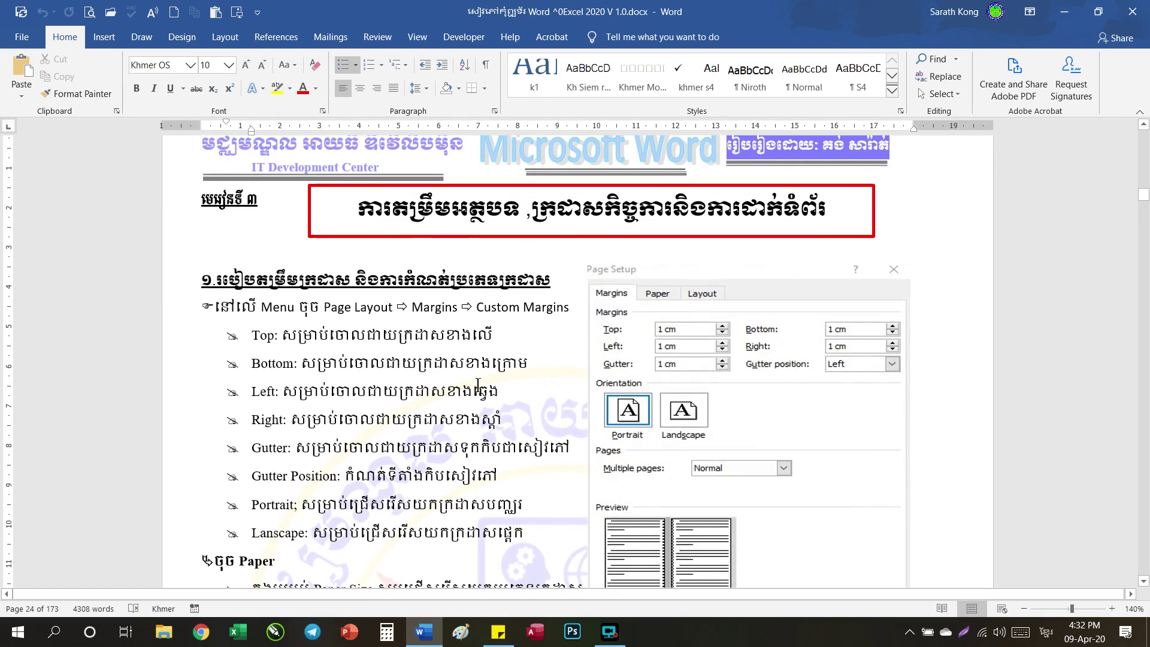
{"action": "scroll", "coordinate": [483, 377], "scroll_direction": "down", "scroll_amount": 2}
{"action": "scroll", "coordinate": [483, 377], "scroll_direction": "down", "scroll_amount": 3}
{"action": "scroll", "coordinate": [483, 378], "scroll_direction": "down", "scroll_amount": 5}
{"action": "scroll", "coordinate": [484, 378], "scroll_direction": "down", "scroll_amount": 5}
{"action": "scroll", "coordinate": [484, 375], "scroll_direction": "down", "scroll_amount": 8}
{"action": "scroll", "coordinate": [483, 375], "scroll_direction": "down", "scroll_amount": 3}
{"action": "scroll", "coordinate": [482, 380], "scroll_direction": "down", "scroll_amount": 15}
{"action": "scroll", "coordinate": [484, 381], "scroll_direction": "up", "scroll_amount": 1}
{"action": "scroll", "coordinate": [484, 383], "scroll_direction": "up", "scroll_amount": 4}
{"action": "scroll", "coordinate": [484, 383], "scroll_direction": "up", "scroll_amount": 4}
{"action": "scroll", "coordinate": [484, 383], "scroll_direction": "up", "scroll_amount": 1}
Find the INTRODUCTION OF COMPUTER'S COMPONENTS exercise and open the File backstage view
{"action": "scroll", "coordinate": [484, 383], "scroll_direction": "down", "scroll_amount": 6}
{"action": "scroll", "coordinate": [484, 383], "scroll_direction": "down", "scroll_amount": 4}
{"action": "scroll", "coordinate": [484, 383], "scroll_direction": "down", "scroll_amount": 4}
{"action": "scroll", "coordinate": [484, 383], "scroll_direction": "down", "scroll_amount": 5}
{"action": "scroll", "coordinate": [484, 376], "scroll_direction": "down", "scroll_amount": 2}
{"action": "scroll", "coordinate": [483, 376], "scroll_direction": "up", "scroll_amount": 3}
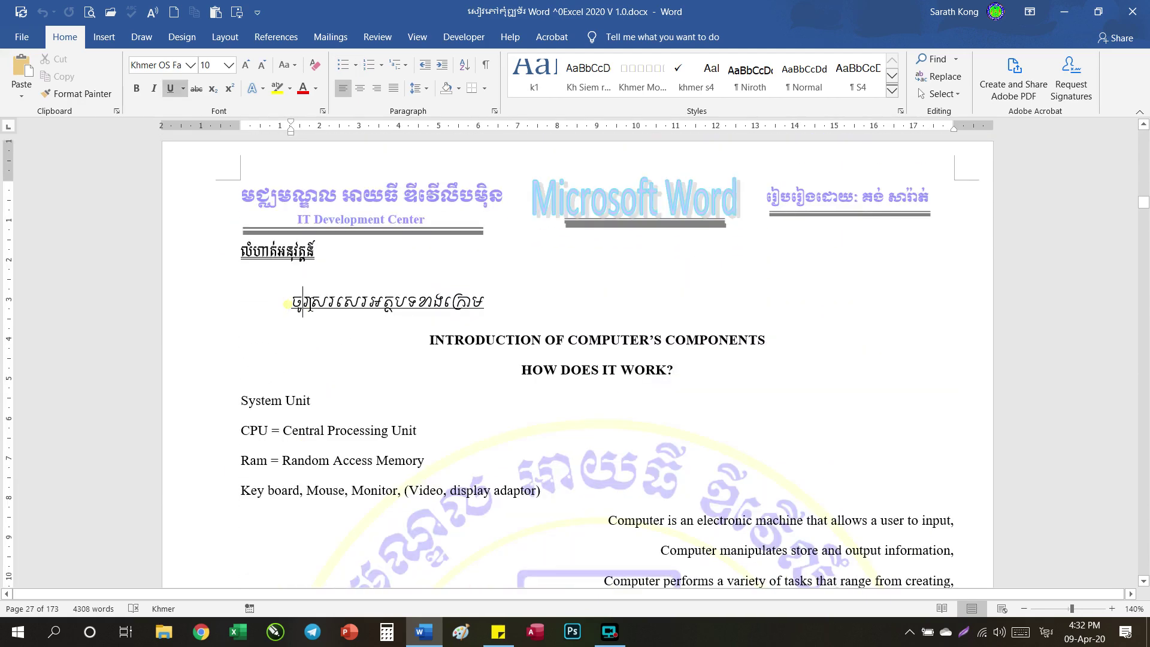
{"action": "left_click_drag", "start_coordinate": [290, 306], "coordinate": [473, 308]}
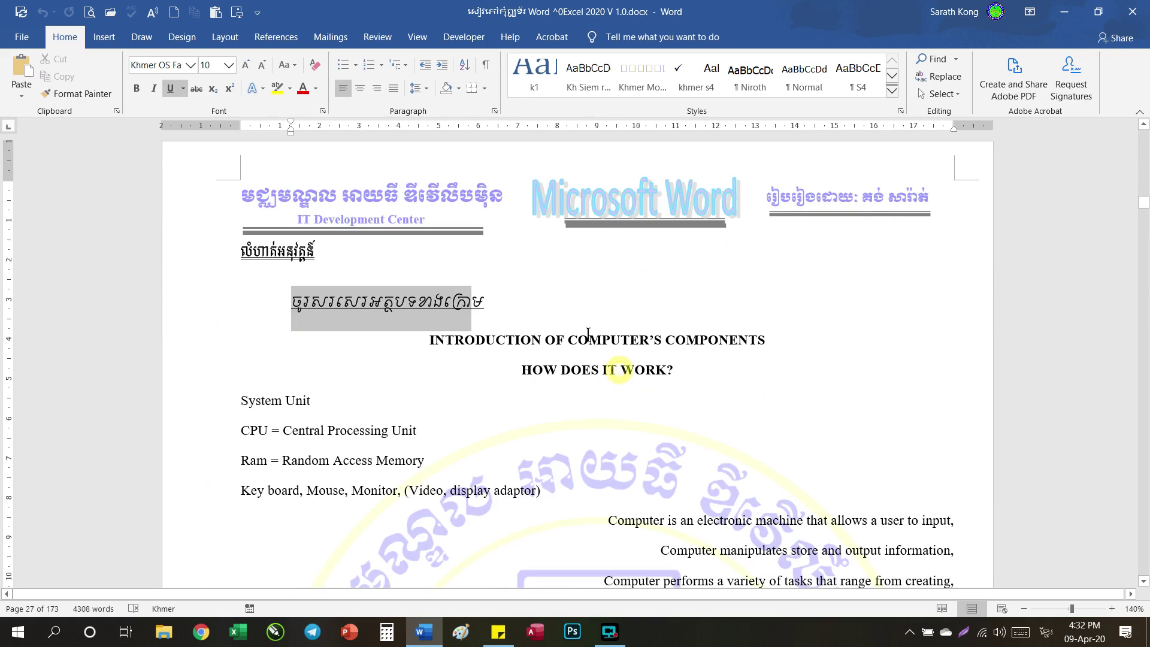
{"action": "scroll", "coordinate": [435, 331], "scroll_direction": "down", "scroll_amount": 4}
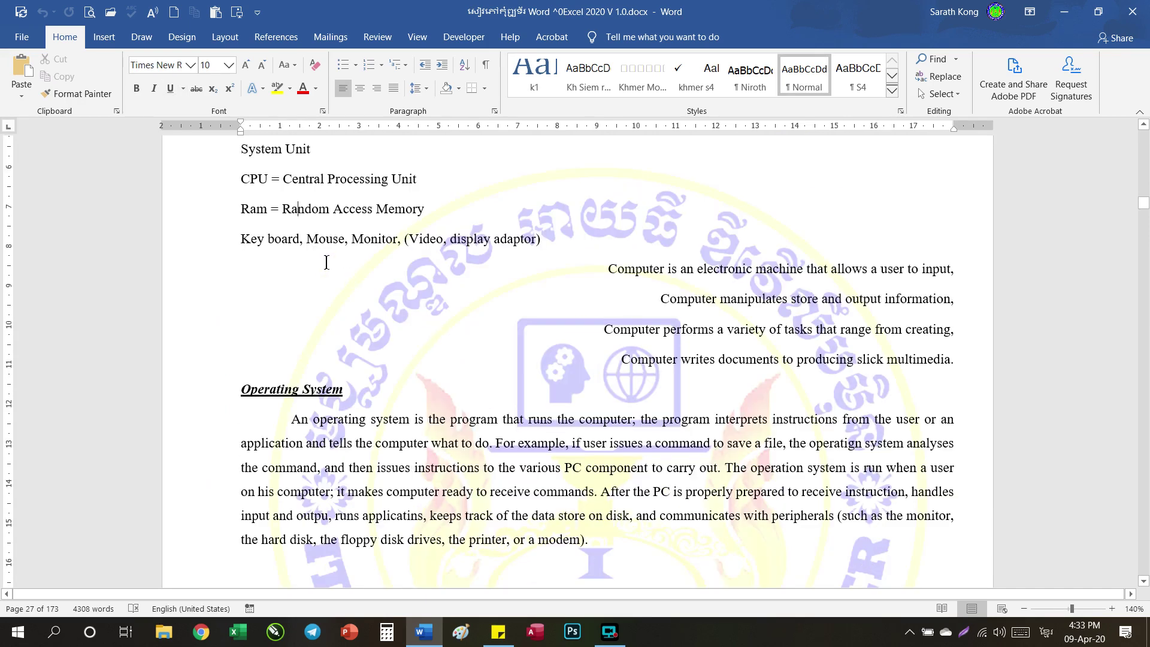
{"action": "left_click", "coordinate": [22, 36]}
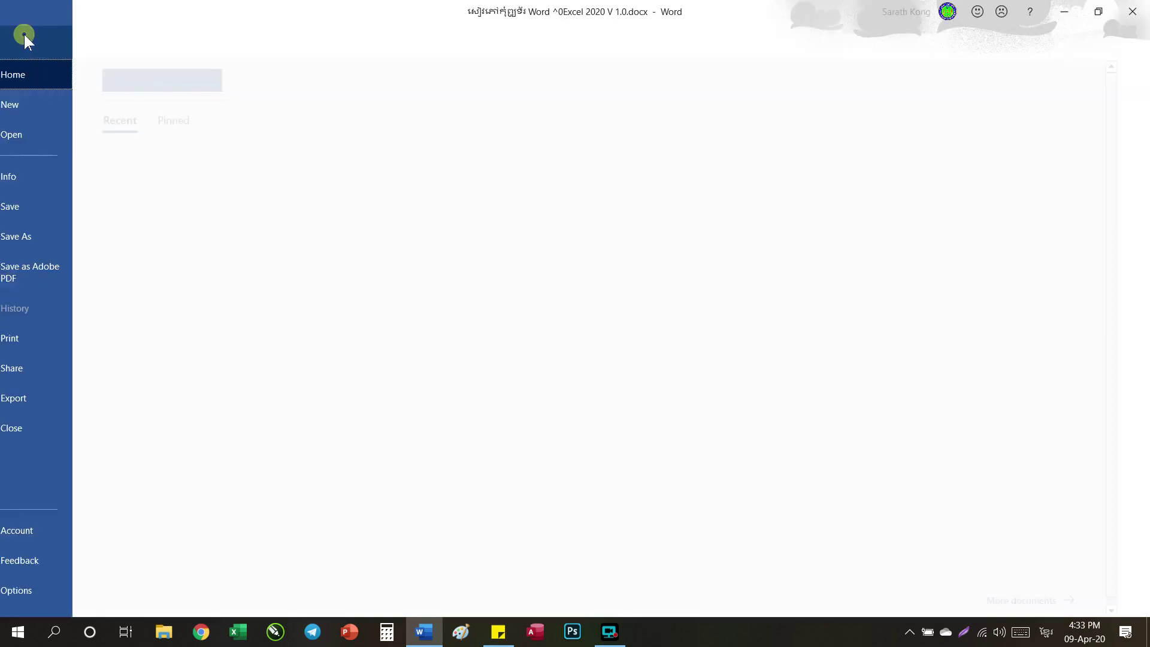
Choose New > Blank document to create Document1
{"action": "left_click", "coordinate": [63, 105]}
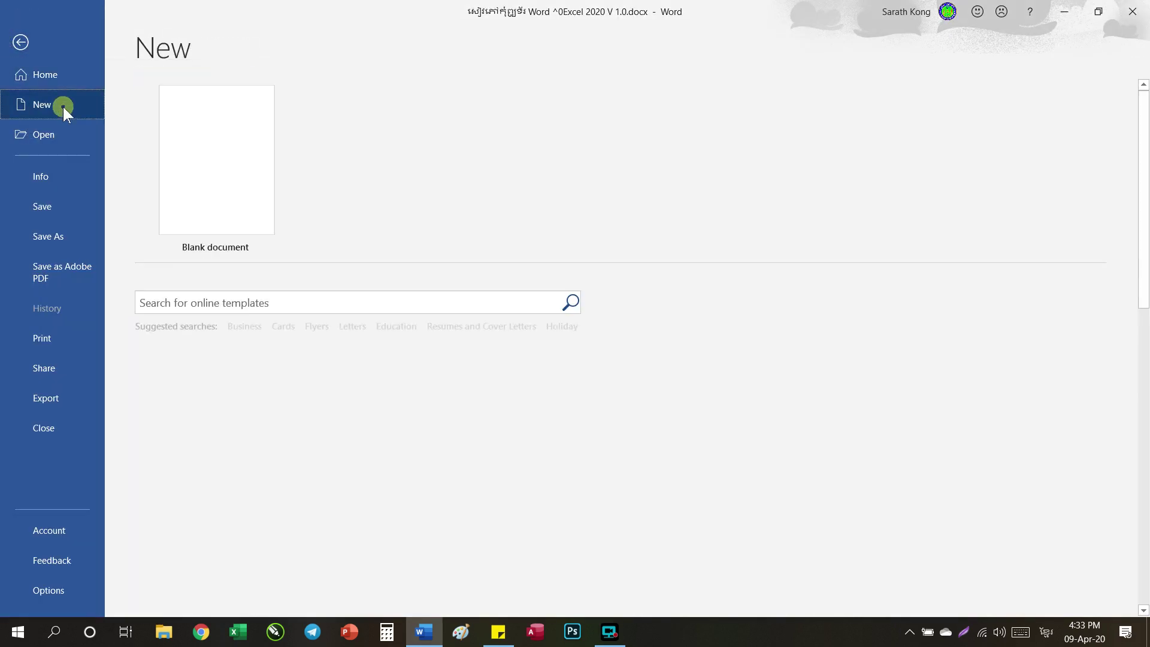
{"action": "left_click", "coordinate": [209, 153]}
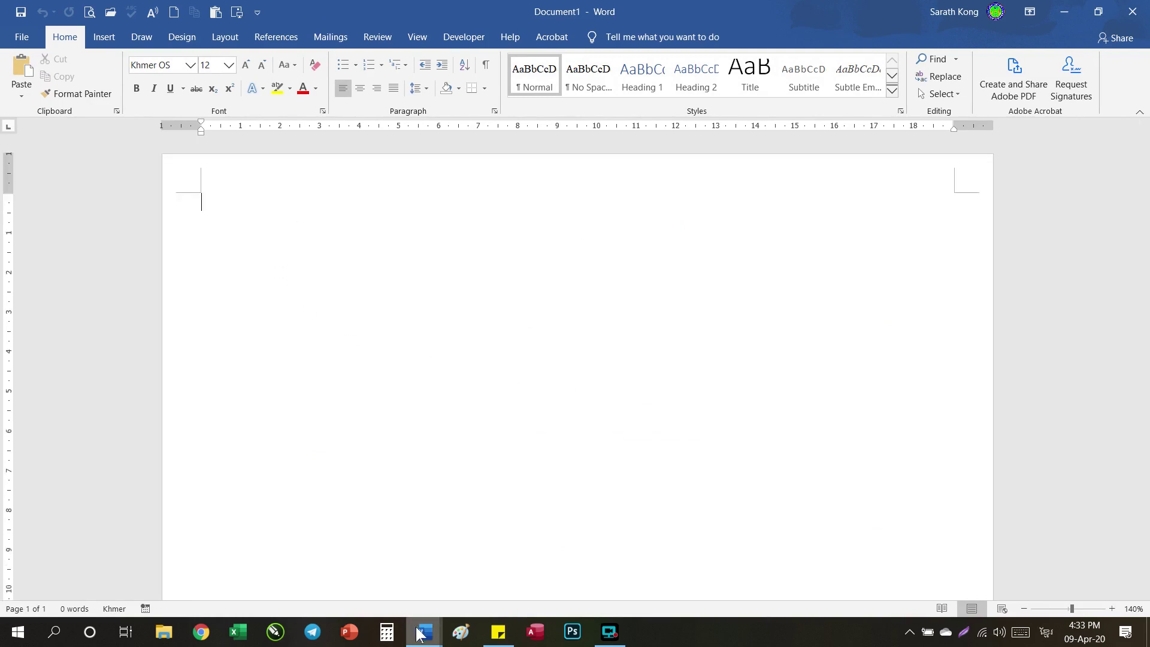
{"action": "mouse_move", "coordinate": [423, 631]}
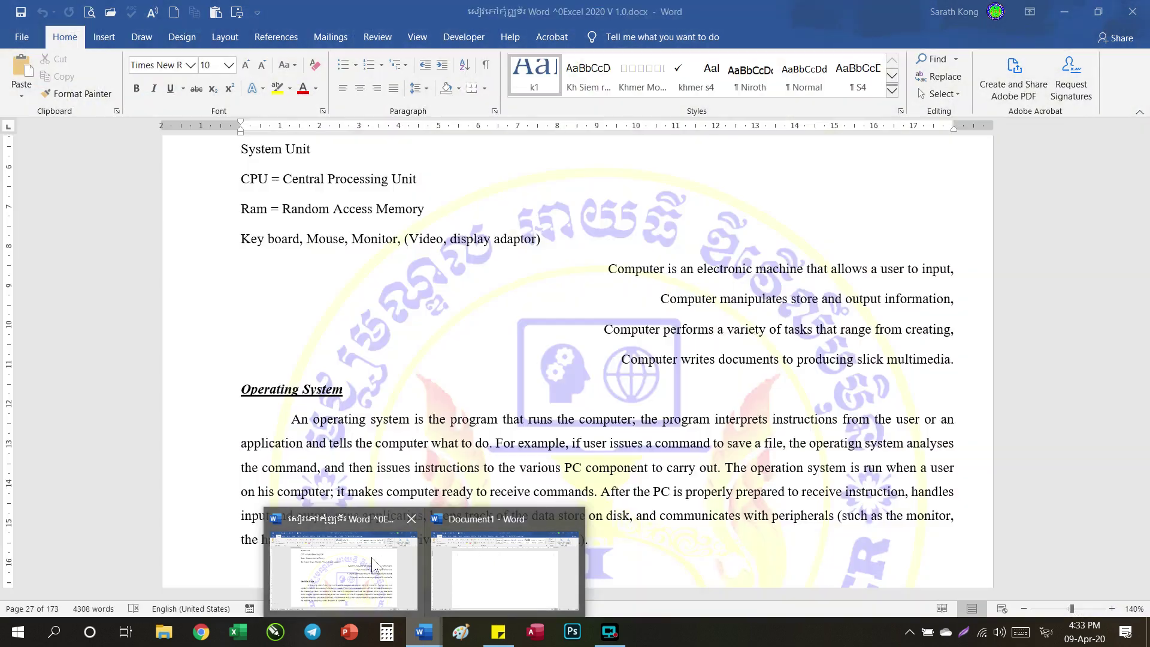
Select the exercise's two heading lines in the lesson document to review them
{"action": "left_click", "coordinate": [376, 566]}
{"action": "scroll", "coordinate": [577, 372], "scroll_direction": "up", "scroll_amount": 1}
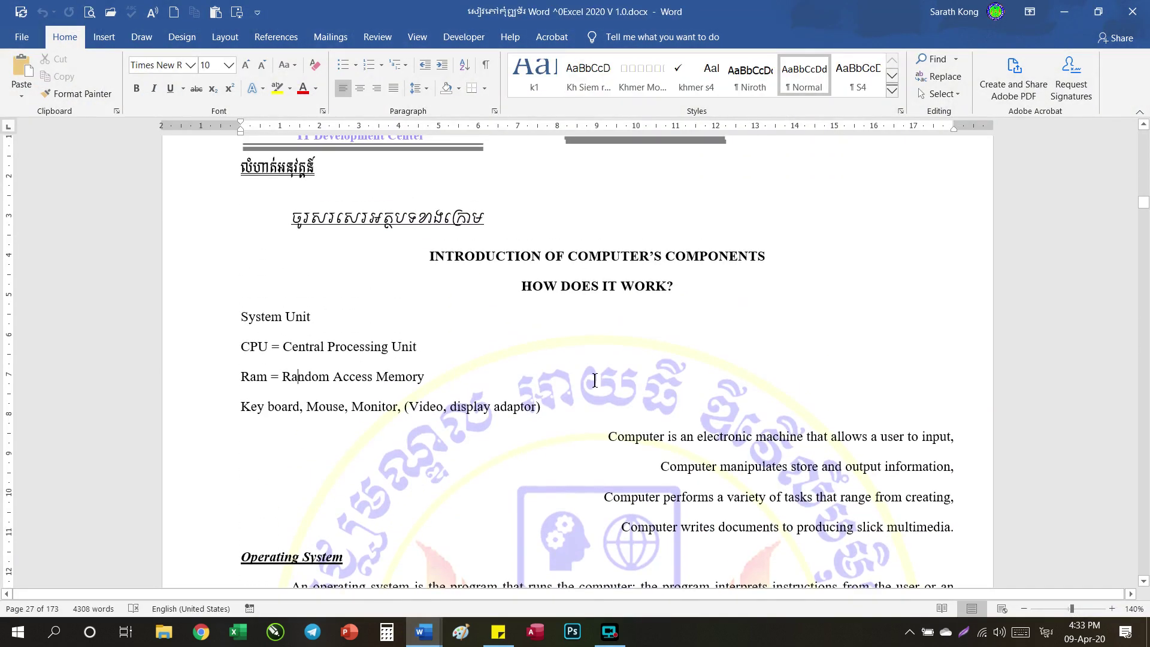
{"action": "left_click_drag", "start_coordinate": [412, 251], "coordinate": [785, 545]}
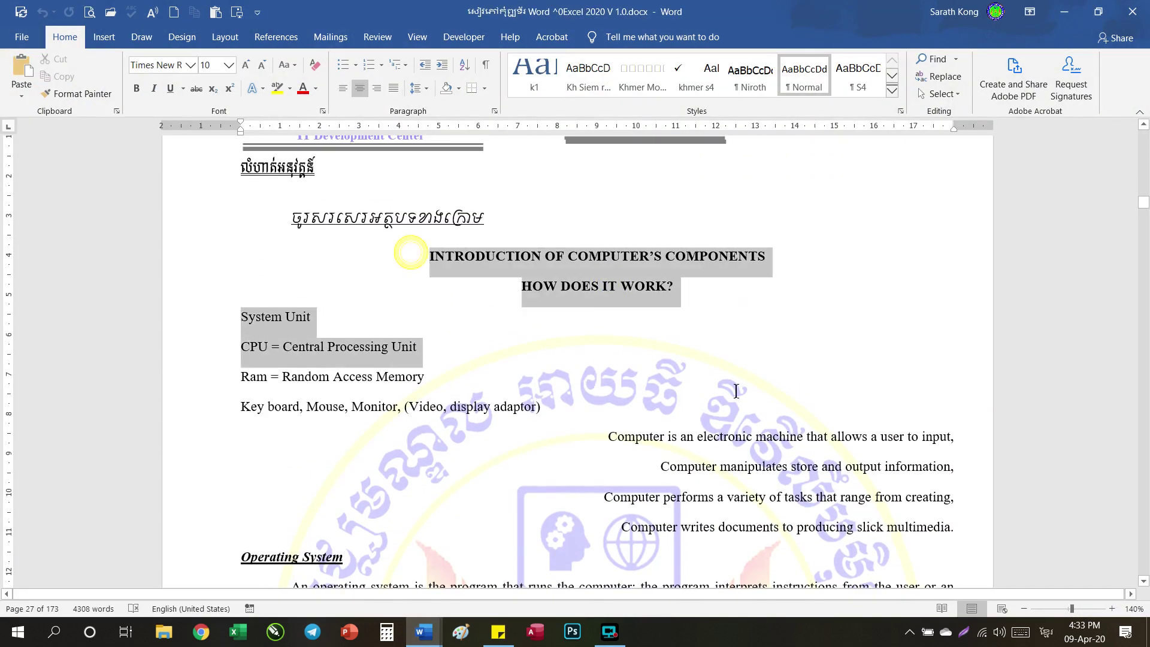
{"action": "left_click_drag", "start_coordinate": [429, 256], "coordinate": [710, 309]}
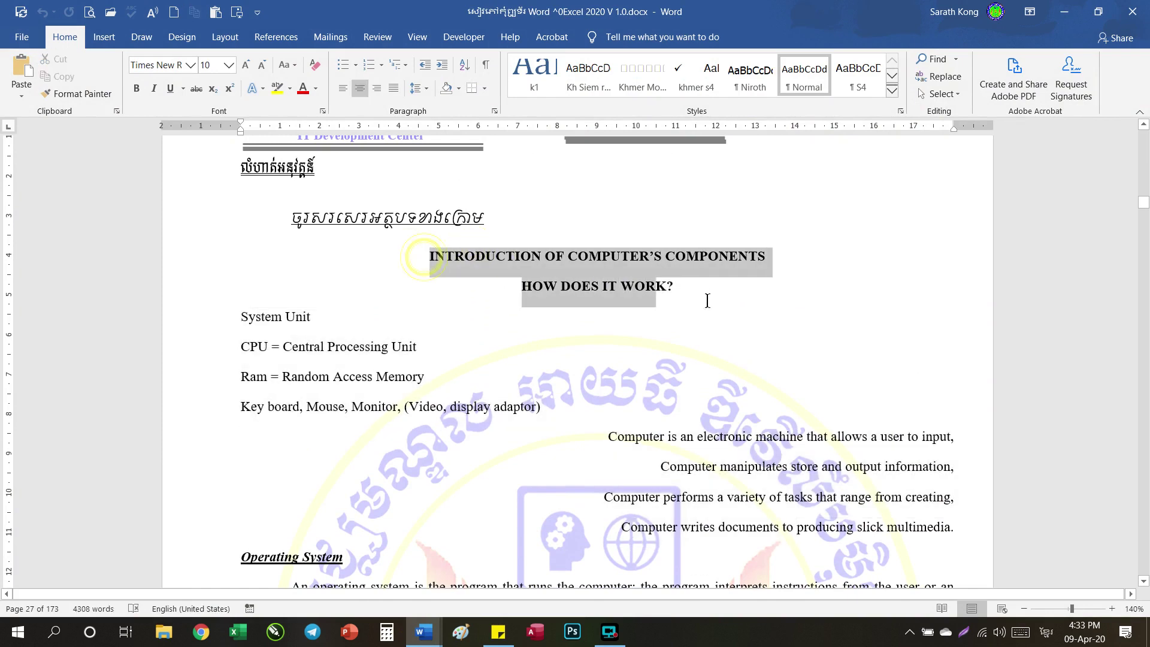
{"action": "left_click_drag", "start_coordinate": [424, 256], "coordinate": [708, 278]}
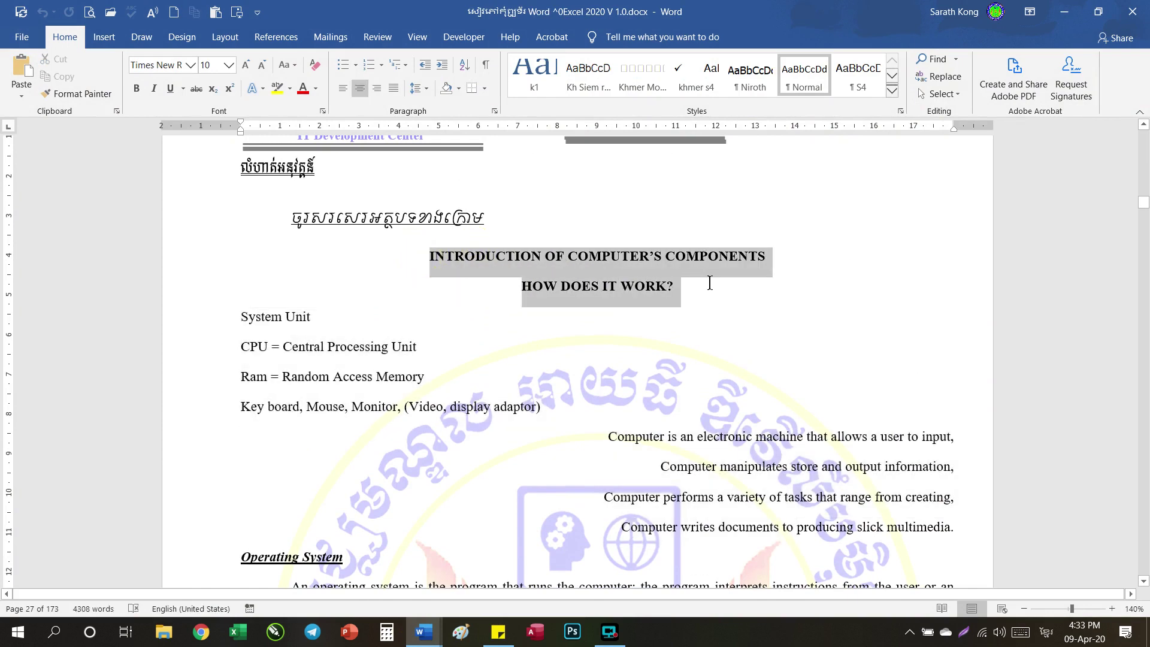
{"action": "left_click", "coordinate": [606, 280]}
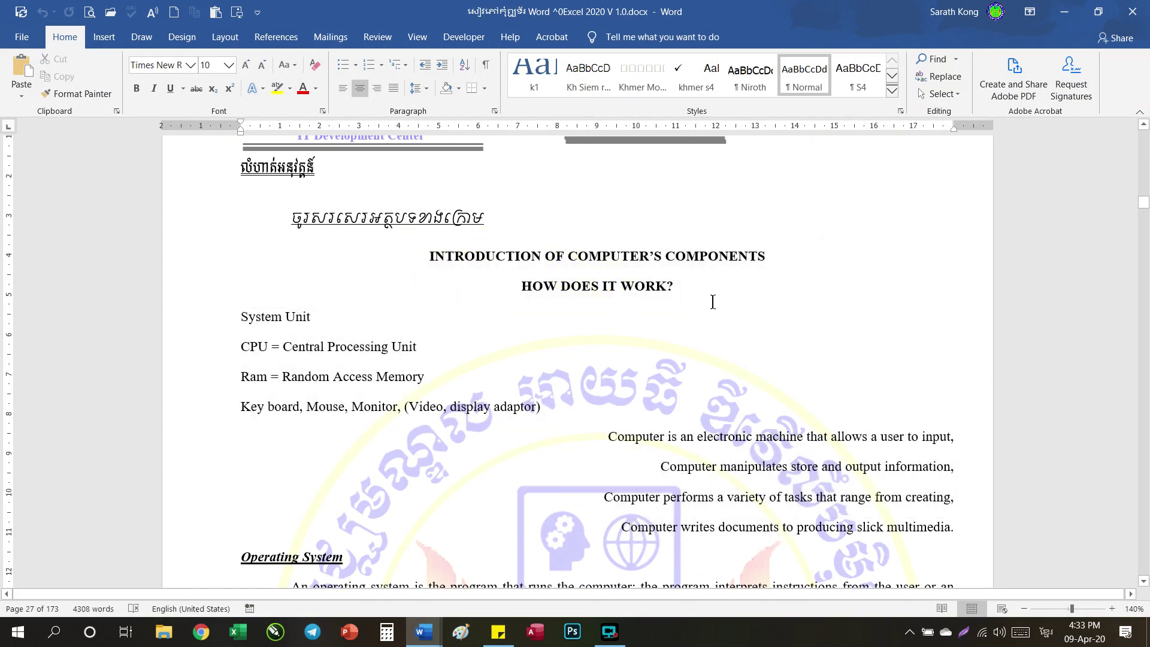
{"action": "left_click_drag", "start_coordinate": [687, 287], "coordinate": [425, 252]}
Switch to Document1 and centre its empty first paragraph
{"action": "left_click", "coordinate": [584, 287]}
{"action": "mouse_move", "coordinate": [423, 631]}
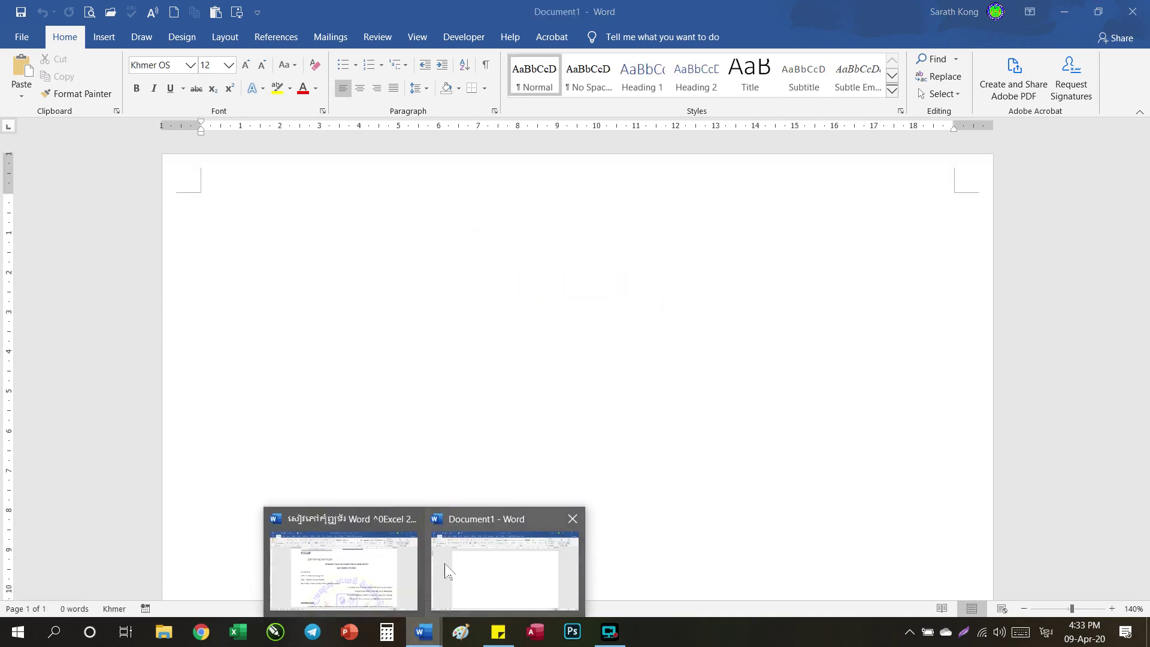
{"action": "left_click", "coordinate": [470, 563]}
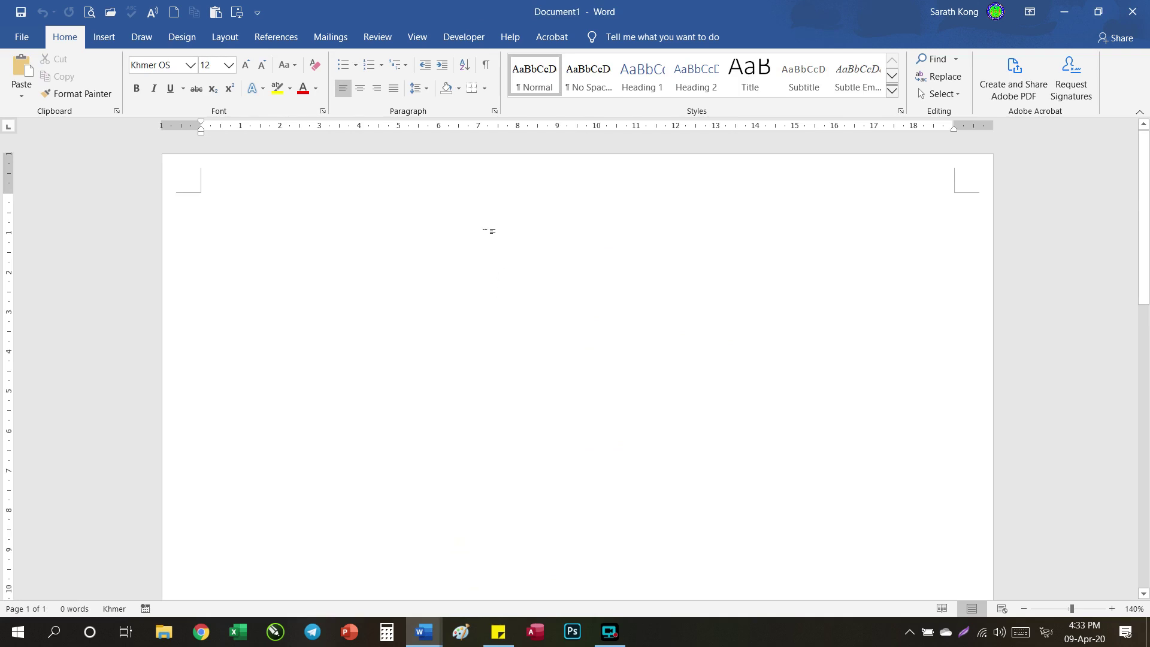
{"action": "left_click", "coordinate": [359, 89]}
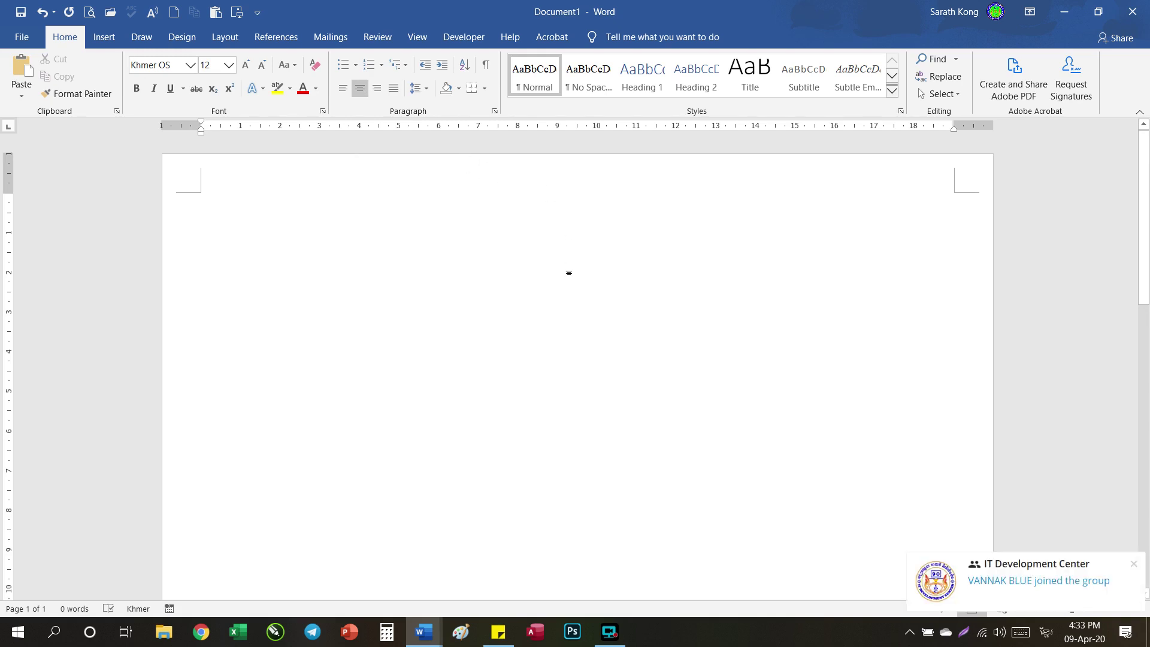
{"action": "left_click", "coordinate": [424, 631]}
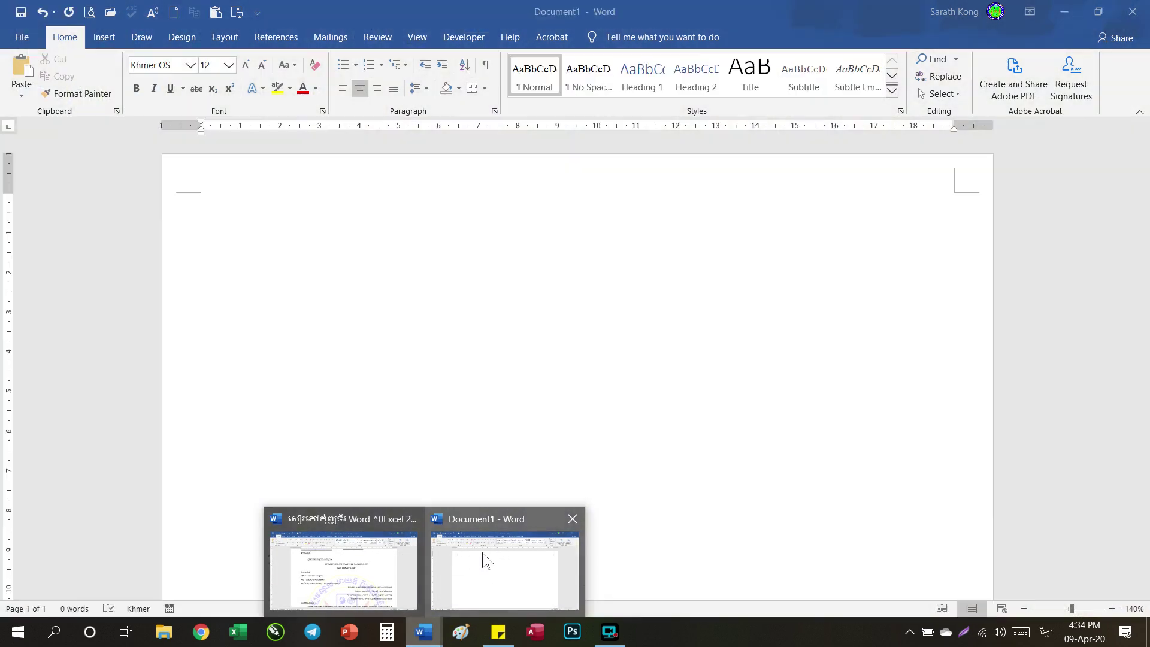
{"action": "left_click", "coordinate": [480, 551]}
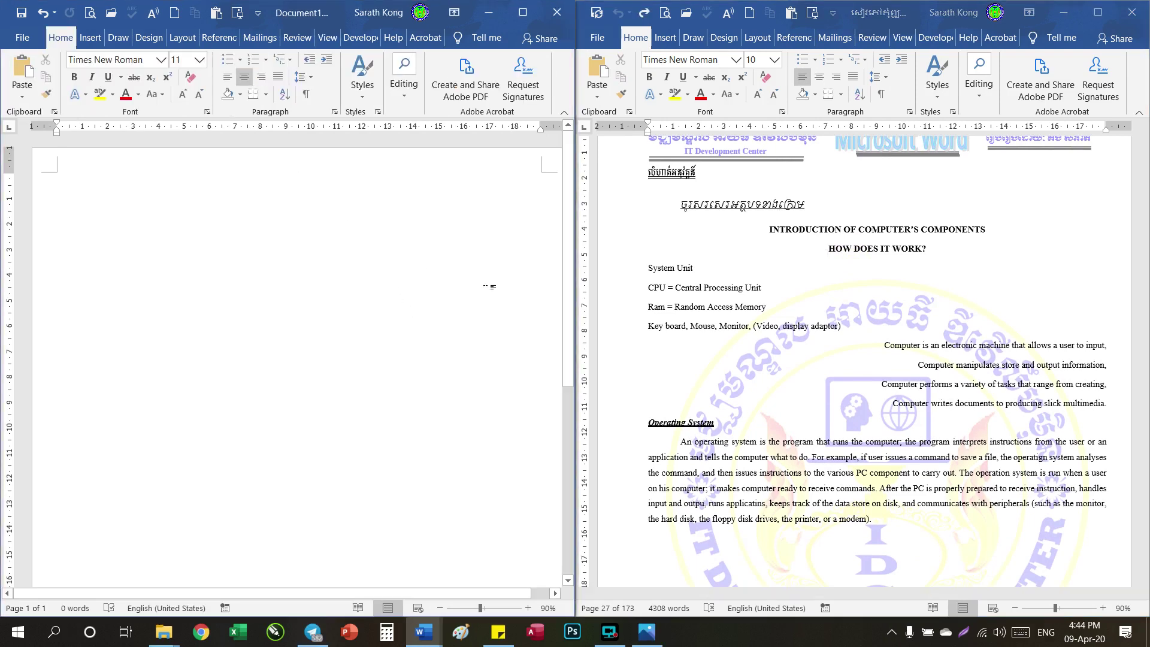
Check the bold, centred formatting of the exercise headings in the lesson
{"action": "left_click_drag", "start_coordinate": [769, 230], "coordinate": [779, 308]}
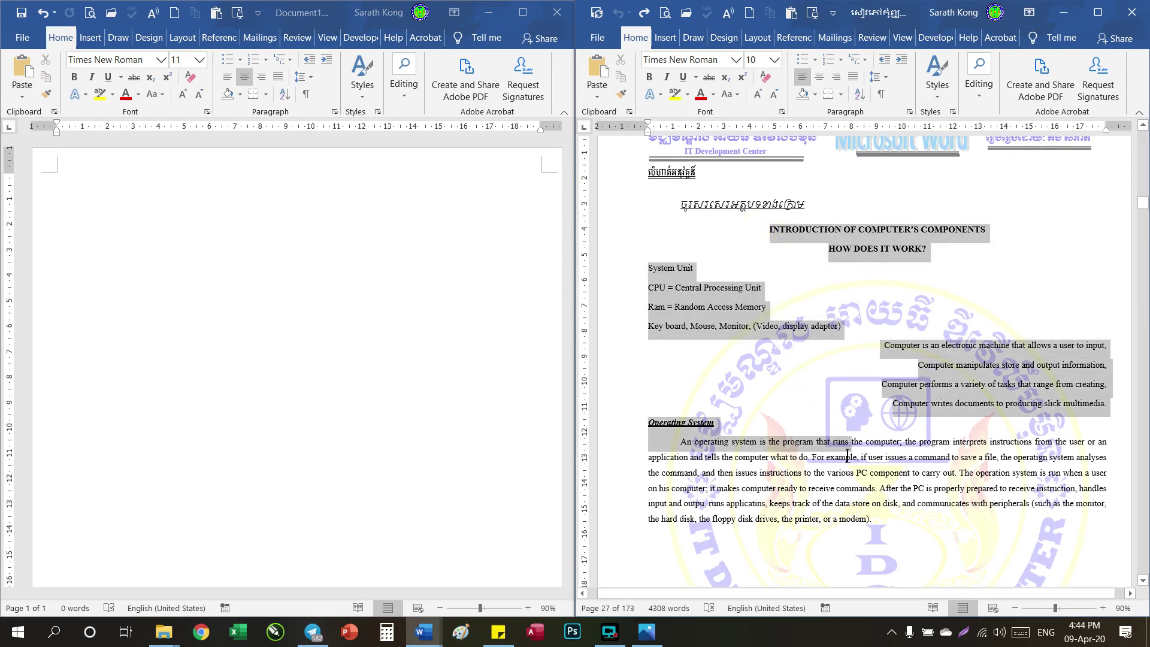
{"action": "left_click_drag", "start_coordinate": [779, 308], "coordinate": [863, 526]}
{"action": "left_click", "coordinate": [874, 526]}
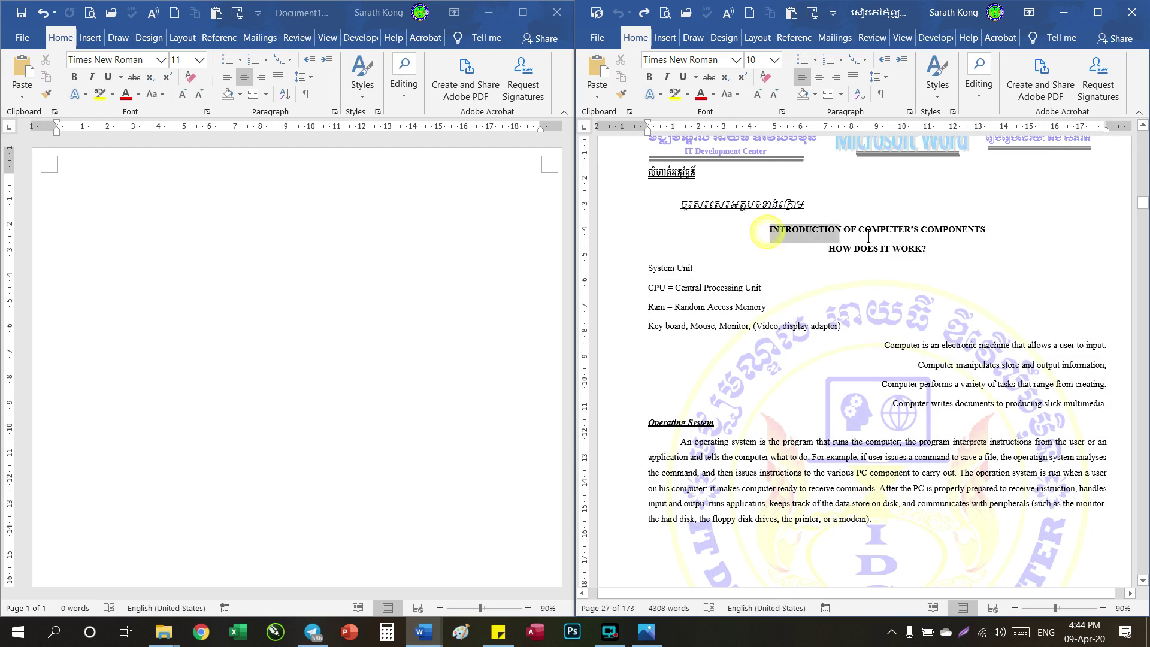
{"action": "left_click_drag", "start_coordinate": [766, 232], "coordinate": [962, 239]}
{"action": "left_click", "coordinate": [829, 255]}
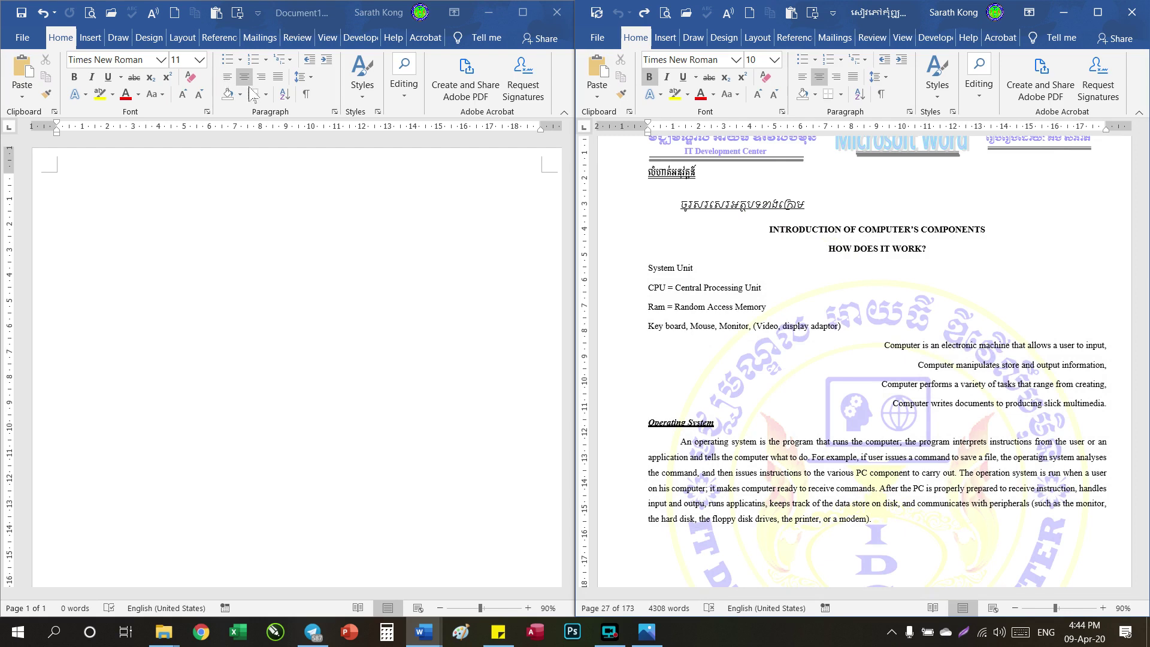
Centre Document1's first line and open Laptop Keyboard.png for reference
{"action": "left_click", "coordinate": [228, 83]}
{"action": "left_click", "coordinate": [227, 83]}
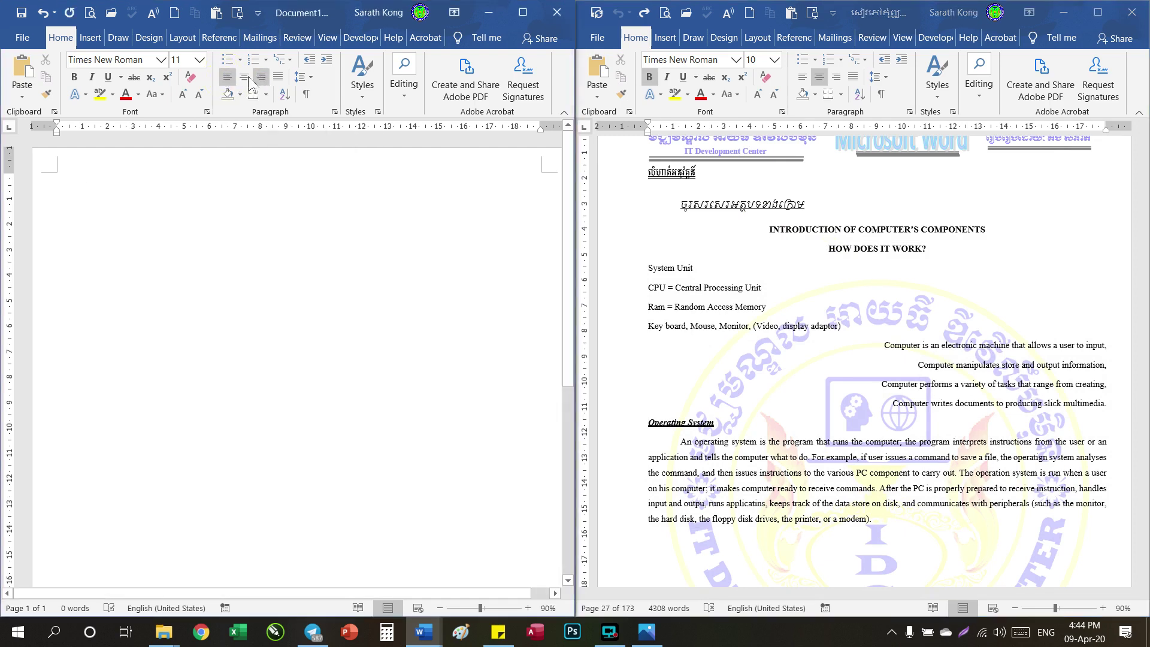
{"action": "left_click", "coordinate": [244, 78]}
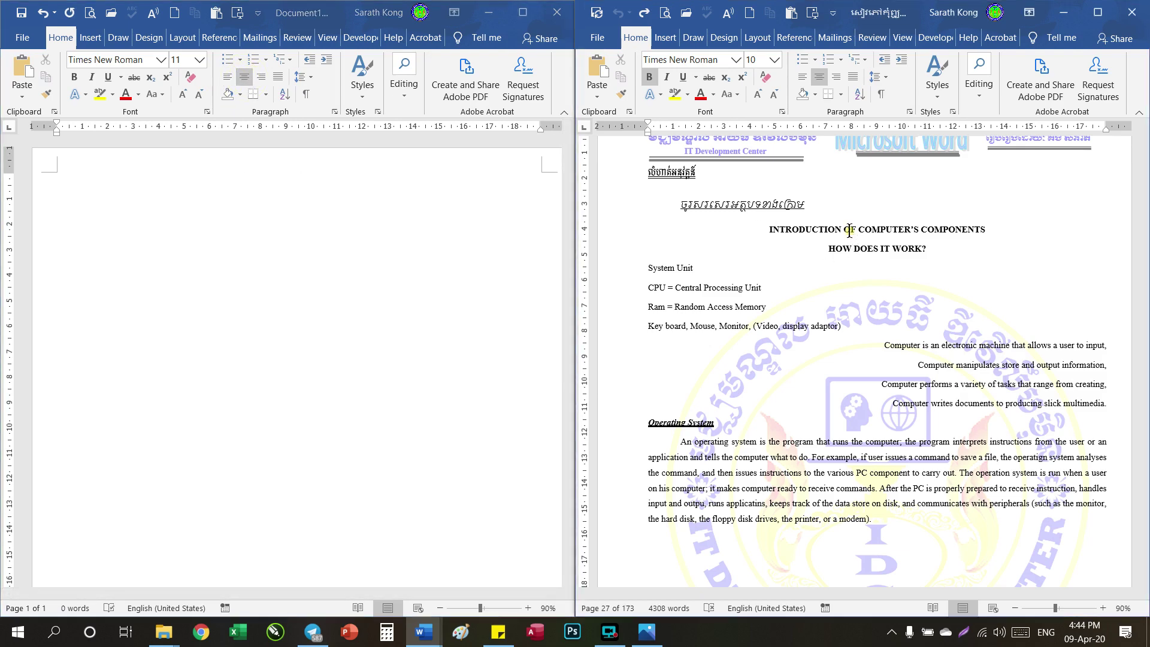
{"action": "left_click", "coordinate": [646, 633]}
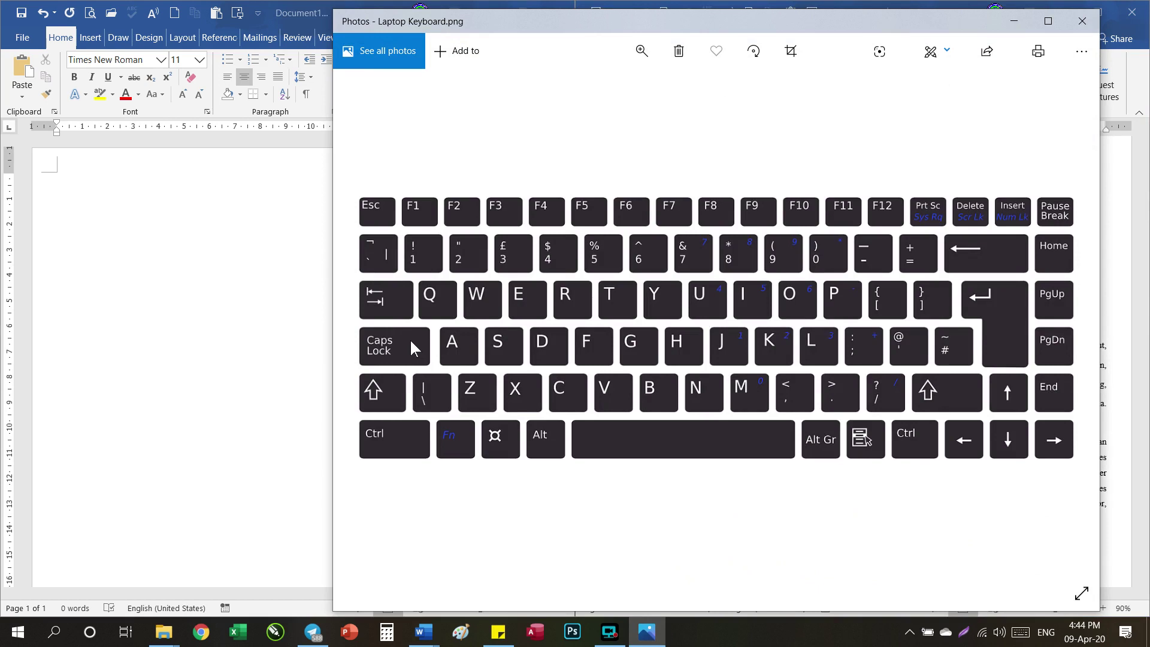
Close the keyboard picture, reselect the reference headings, and turn on bold in Document1
{"action": "key", "text": "alt+F4"}
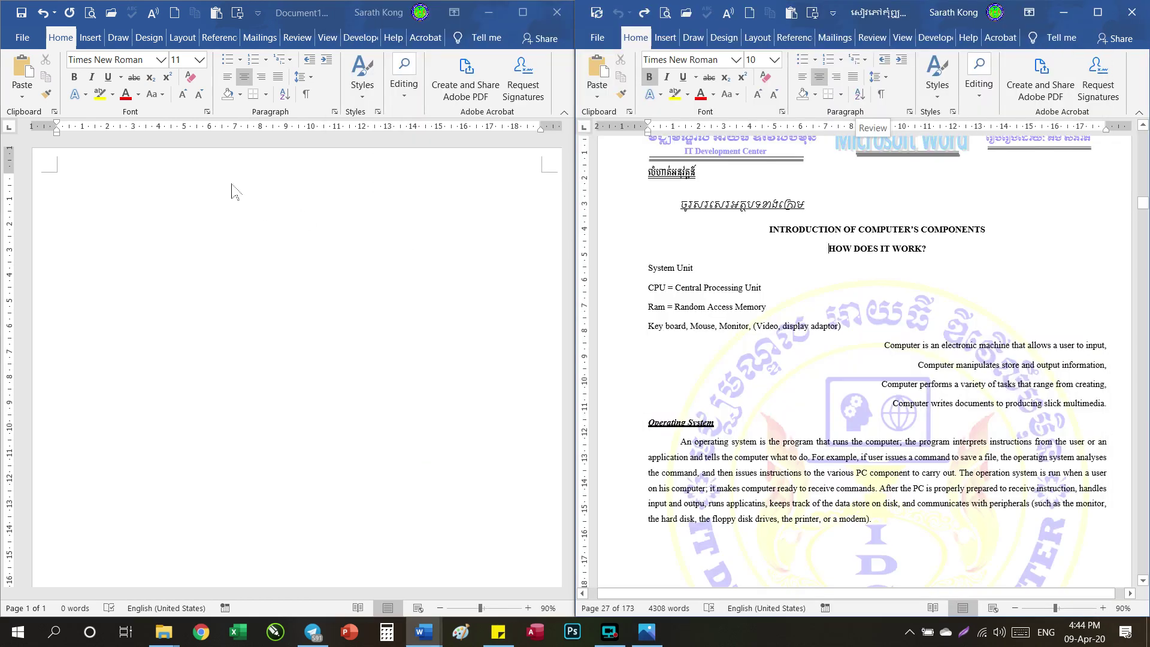
{"action": "left_click_drag", "start_coordinate": [934, 252], "coordinate": [768, 229]}
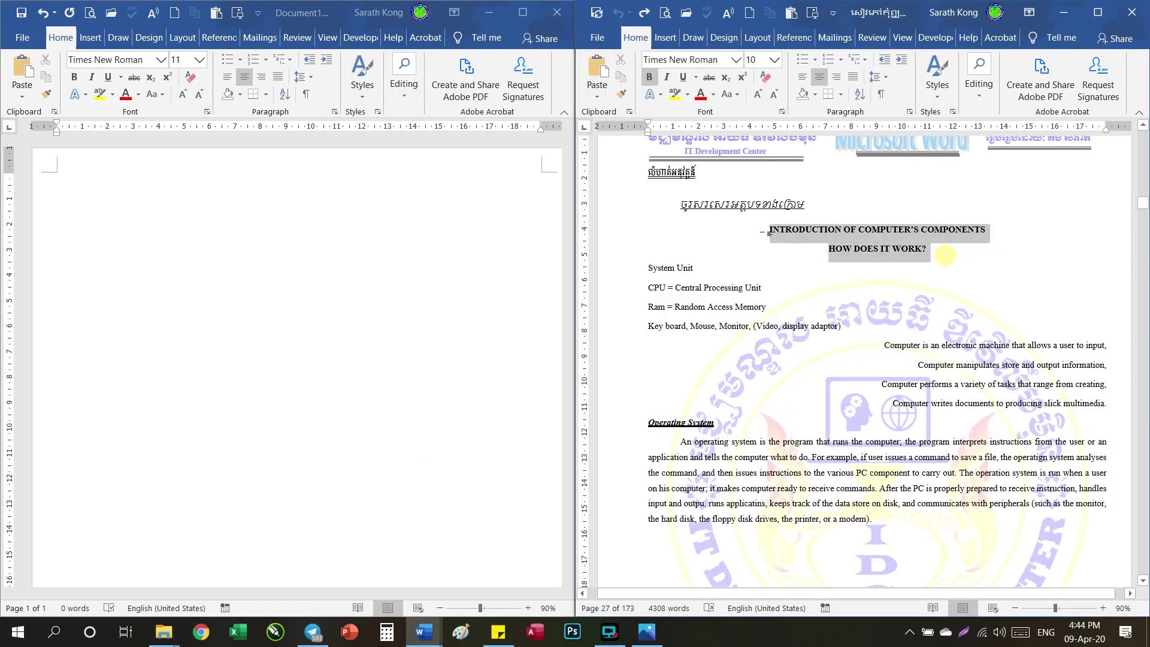
{"action": "left_click_drag", "start_coordinate": [938, 250], "coordinate": [657, 227]}
{"action": "left_click", "coordinate": [282, 277]}
{"action": "left_click", "coordinate": [281, 276]}
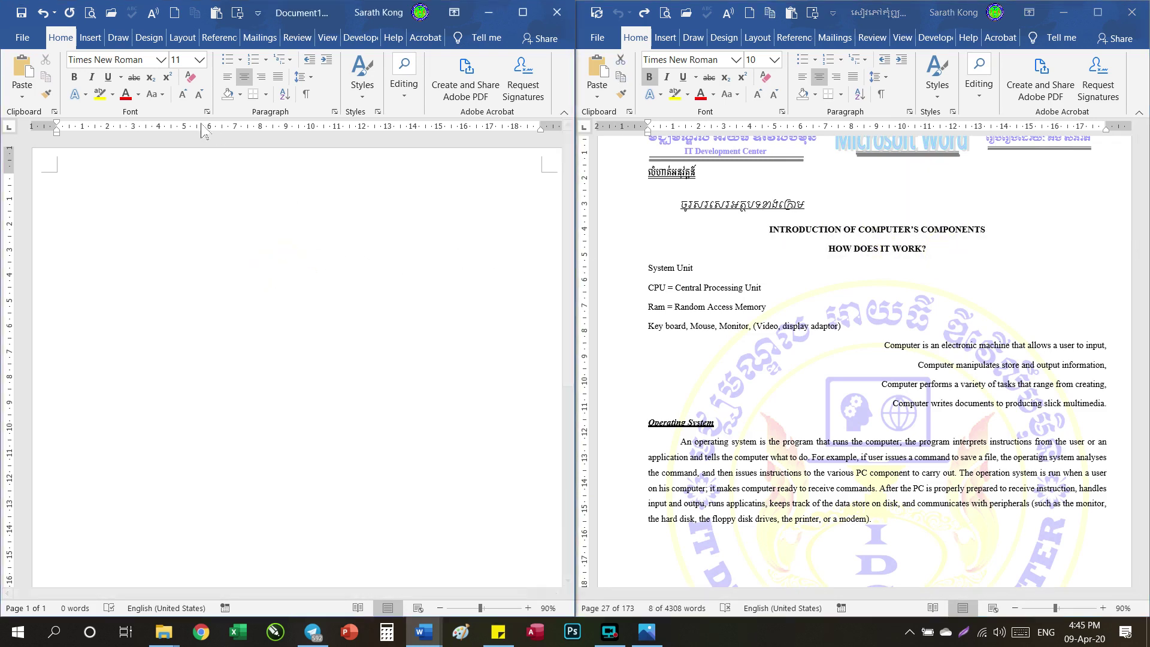
{"action": "left_click", "coordinate": [75, 78]}
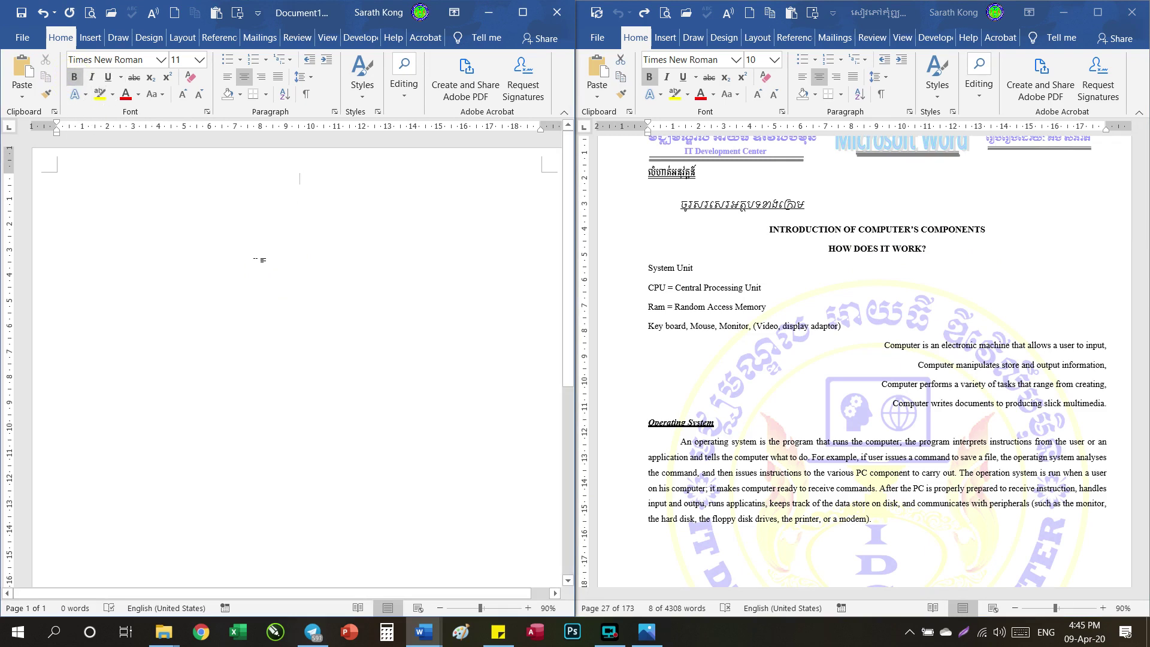
Type the heading 'INTRODUCTION OF COMPUTER'S COMPONENTS', pasting its ending from the reference
{"action": "type", "text": "INTRODUCTION"}
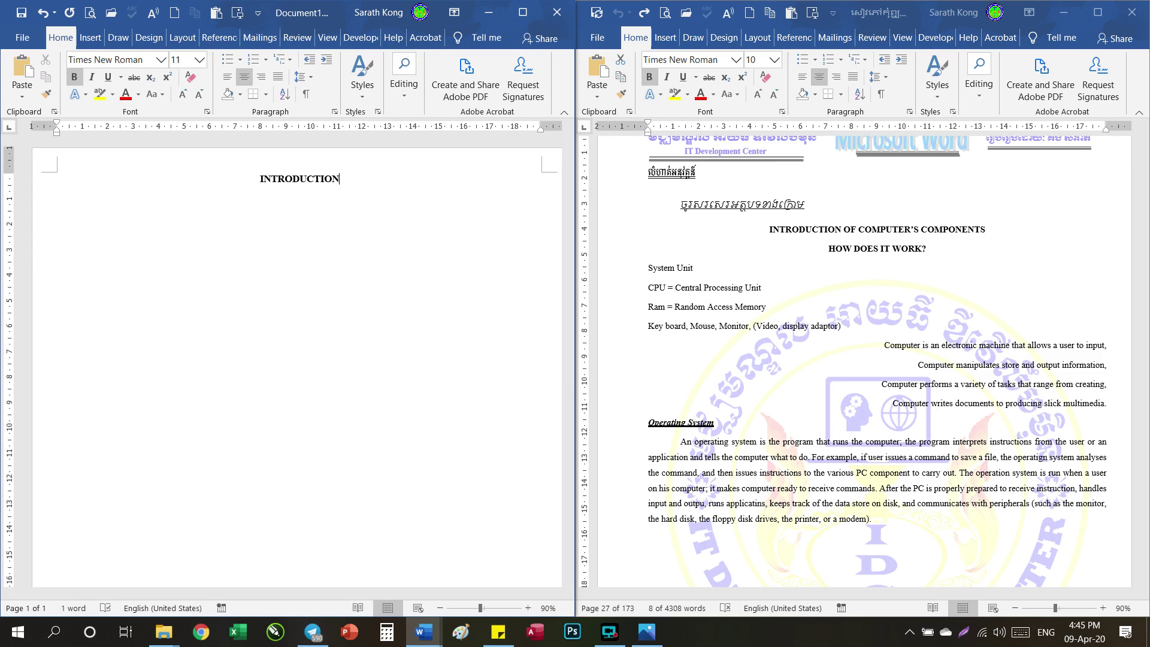
{"action": "left_click", "coordinate": [646, 632]}
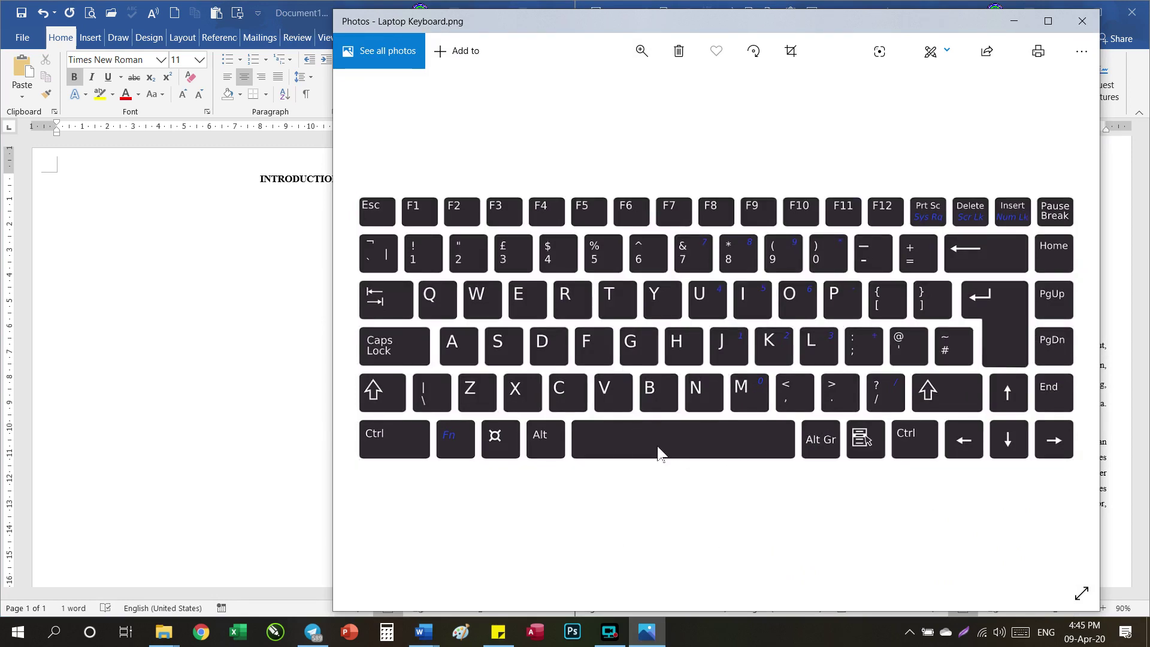
{"action": "left_click", "coordinate": [1016, 21]}
{"action": "type", "text": "OF"}
{"action": "type", "text": "COMPUTER’S COMPONENTS"}
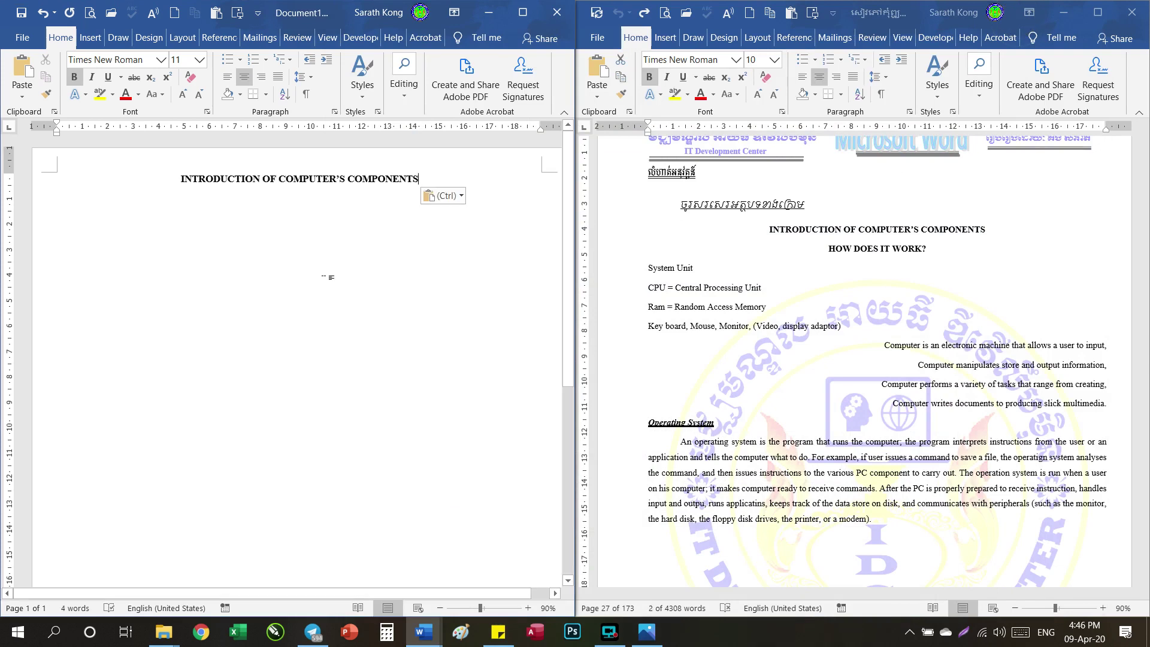
{"action": "left_click", "coordinate": [647, 631]}
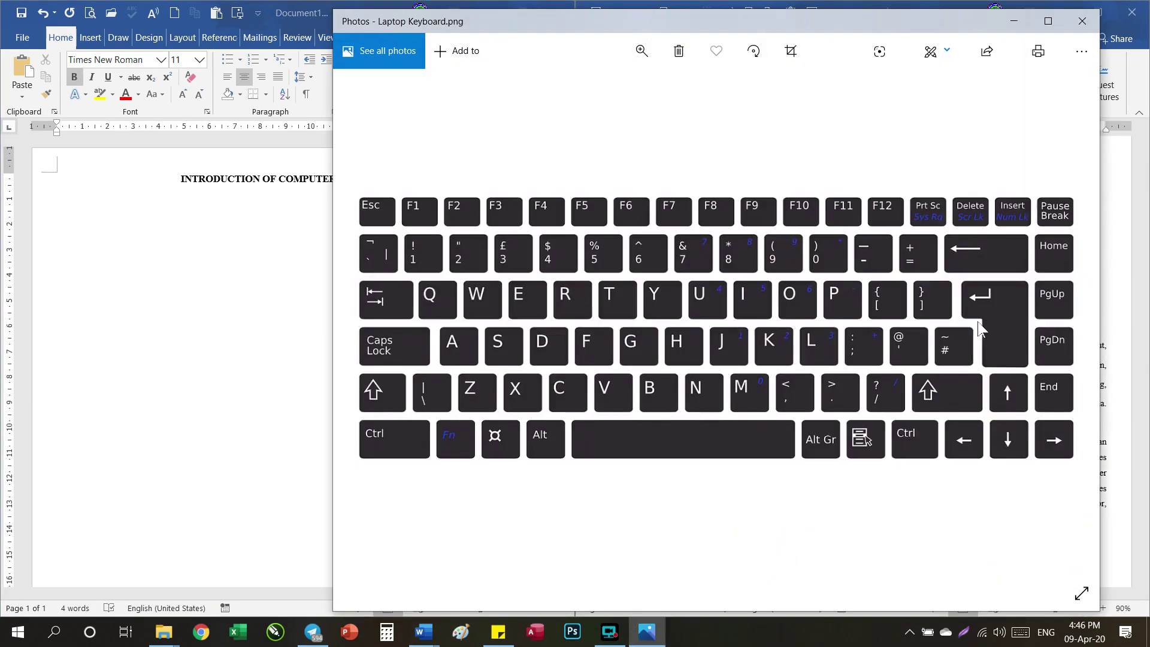
{"action": "key", "text": "alt+Tab"}
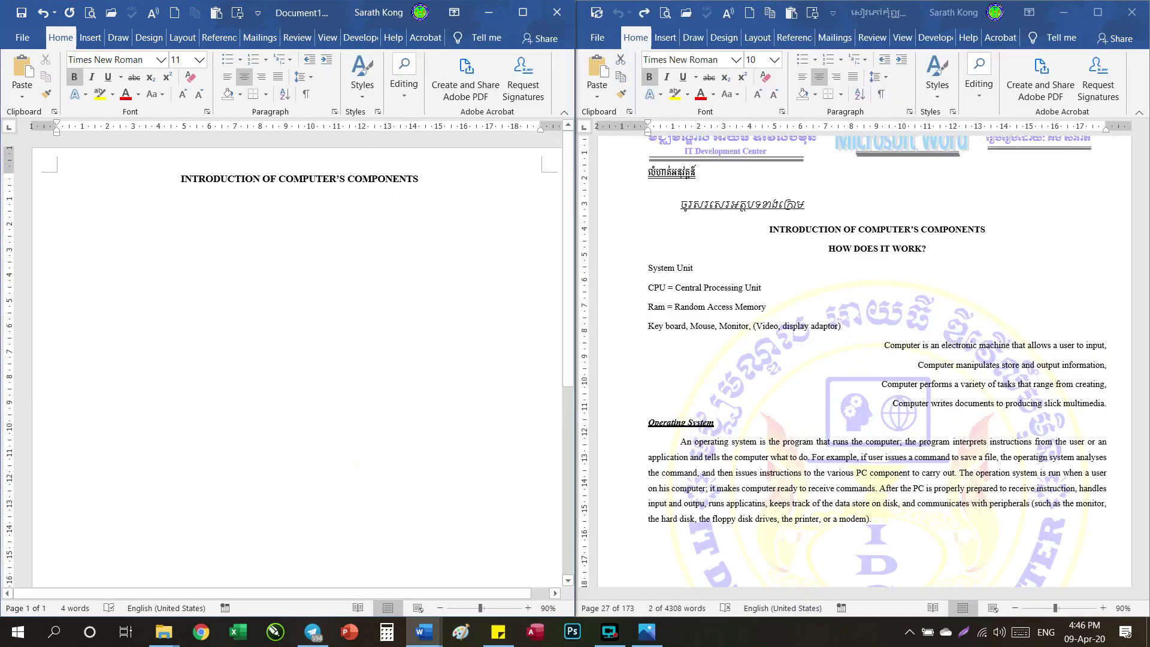
Paste the second heading 'HOW DOES IT WORK?' and compare with the reference headings
{"action": "type", "text": "HOW DOES IT WORK?"}
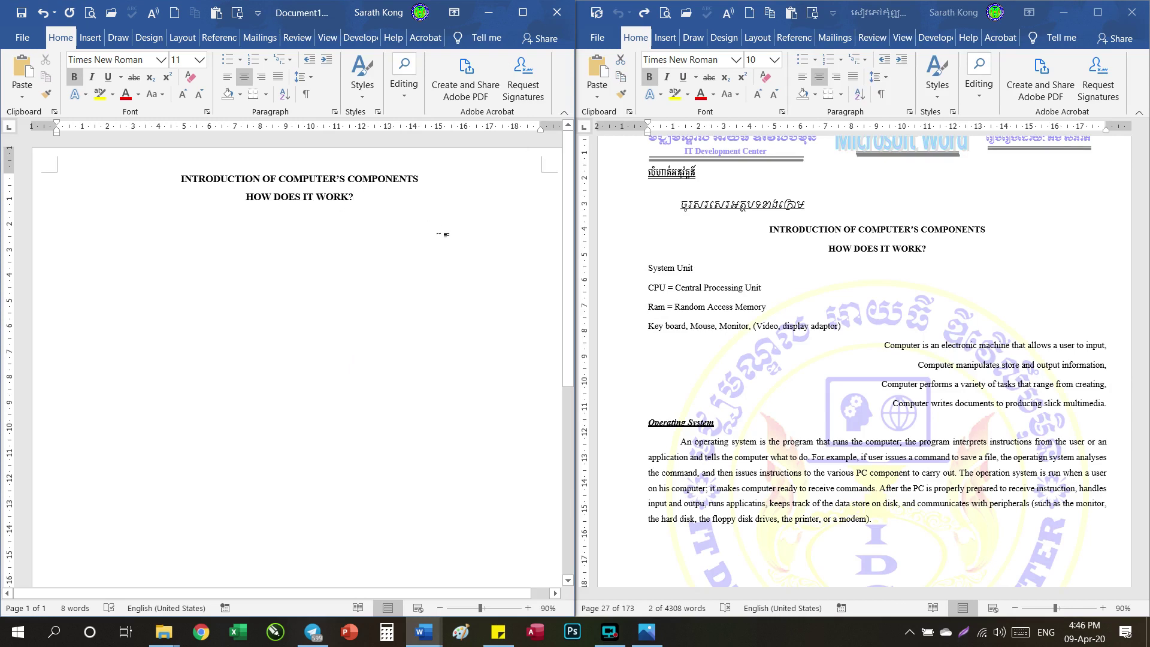
{"action": "left_click", "coordinate": [662, 308]}
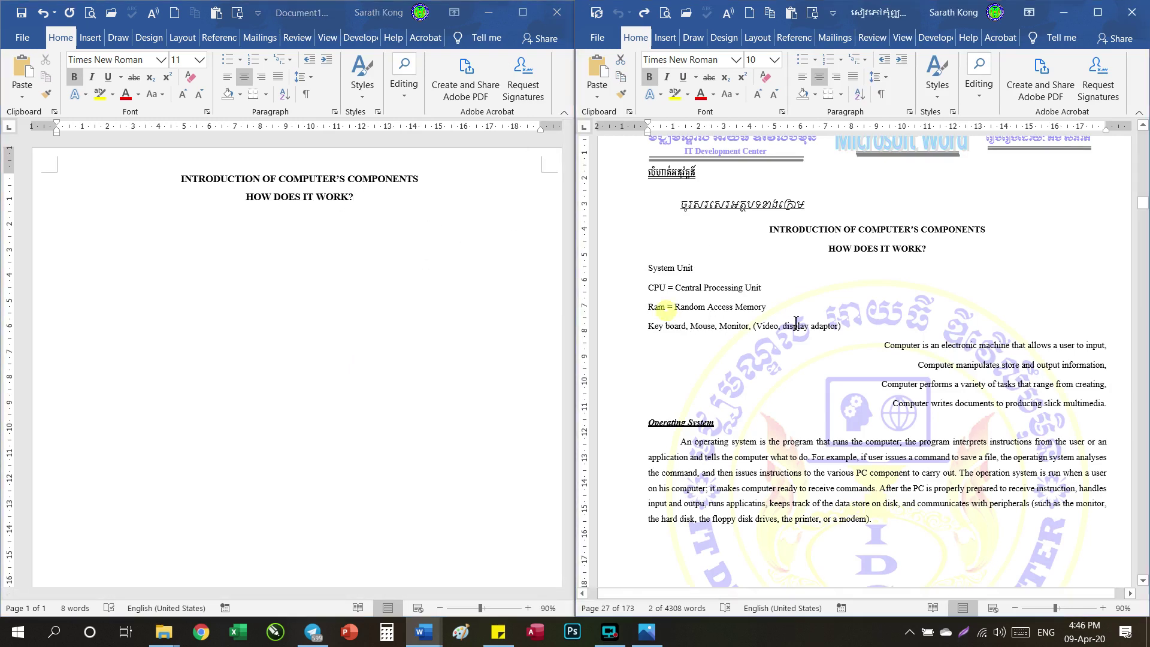
{"action": "left_click", "coordinate": [890, 274]}
{"action": "left_click_drag", "start_coordinate": [940, 251], "coordinate": [773, 231]}
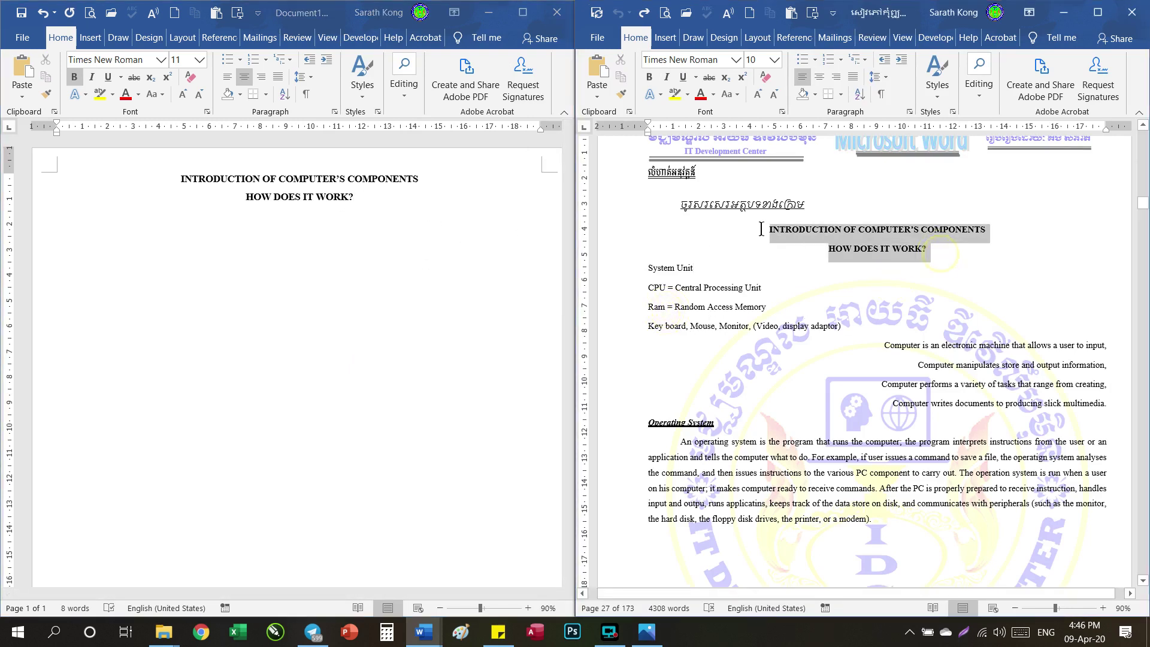
{"action": "left_click", "coordinate": [749, 275]}
{"action": "left_click_drag", "start_coordinate": [870, 328], "coordinate": [855, 337]}
{"action": "key", "text": "ctrl+c"}
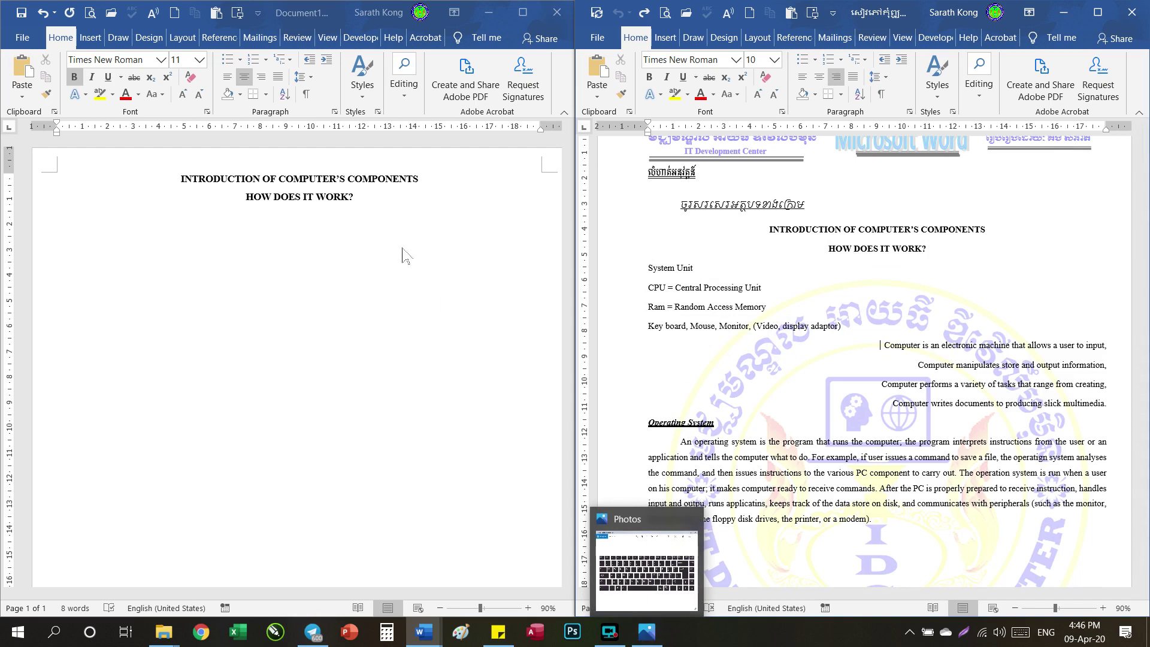
Keep HOW DOES IT WORK? centred and left-align the empty line beneath it
{"action": "left_click", "coordinate": [362, 201]}
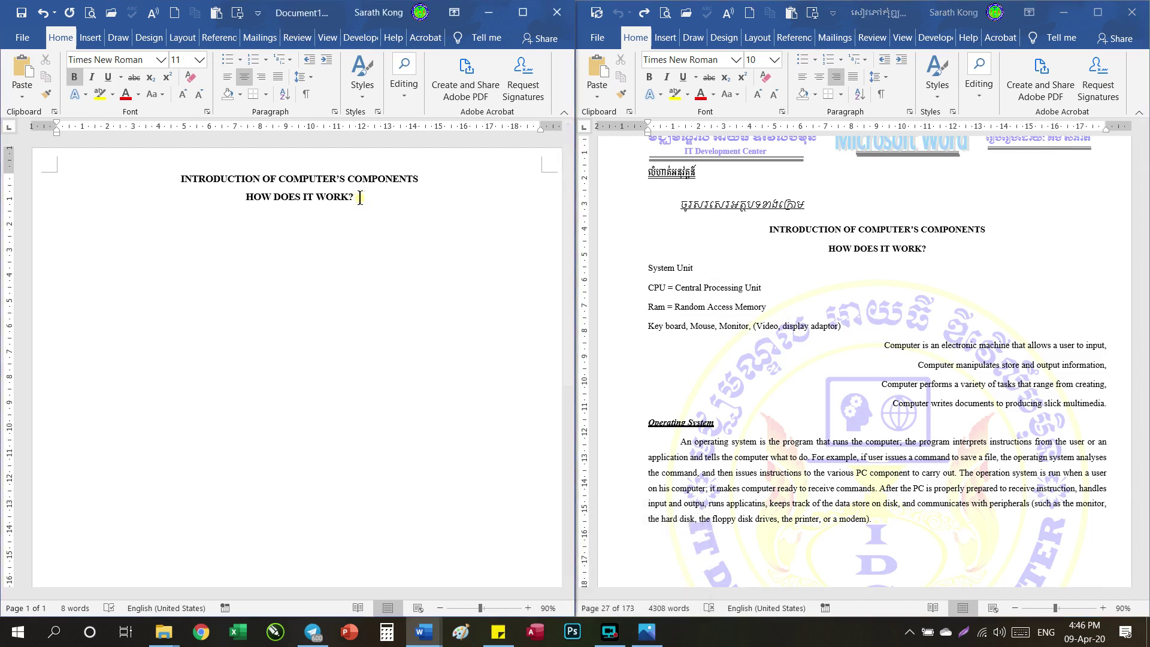
{"action": "left_click", "coordinate": [227, 76]}
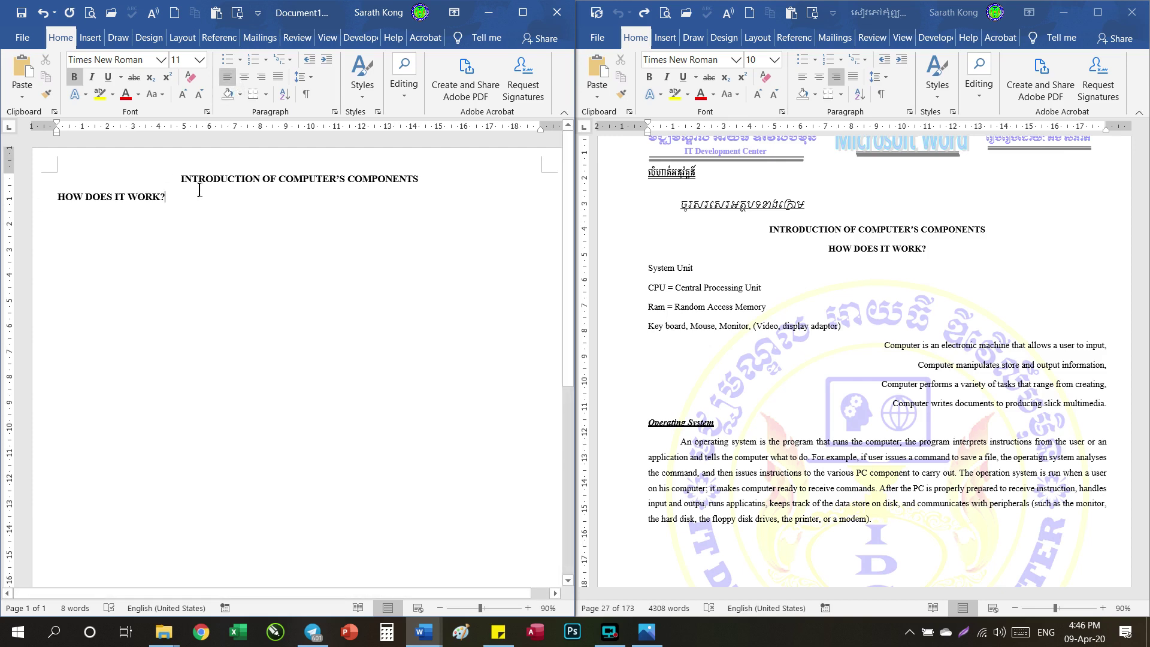
{"action": "left_click", "coordinate": [244, 77]}
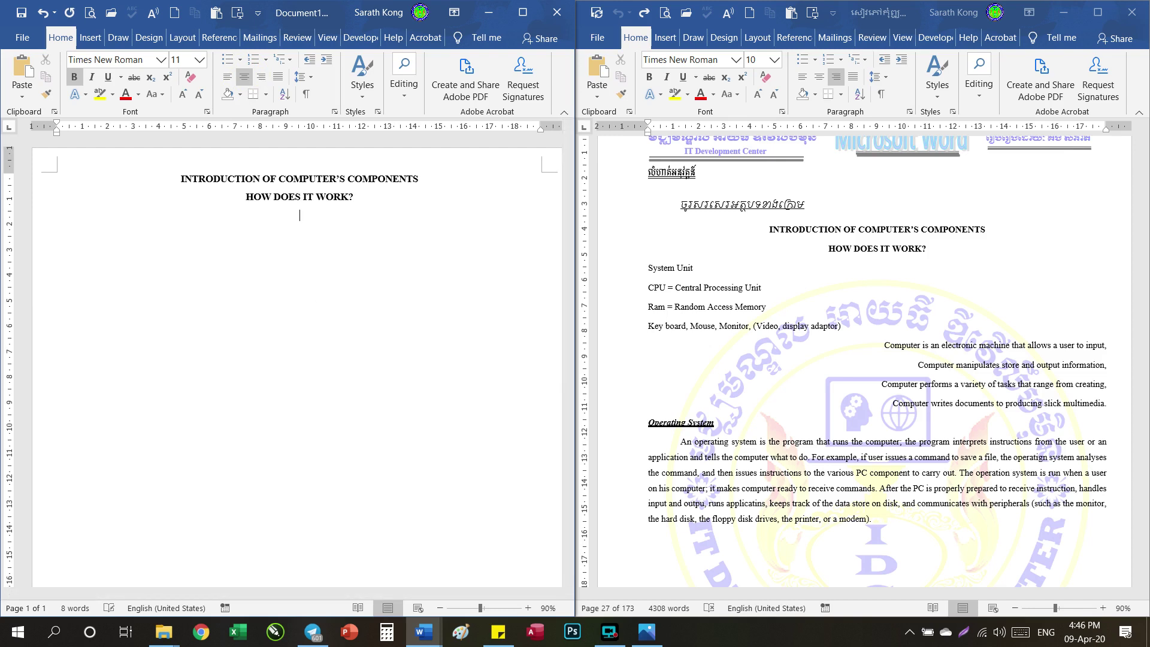
{"action": "left_click", "coordinate": [229, 78]}
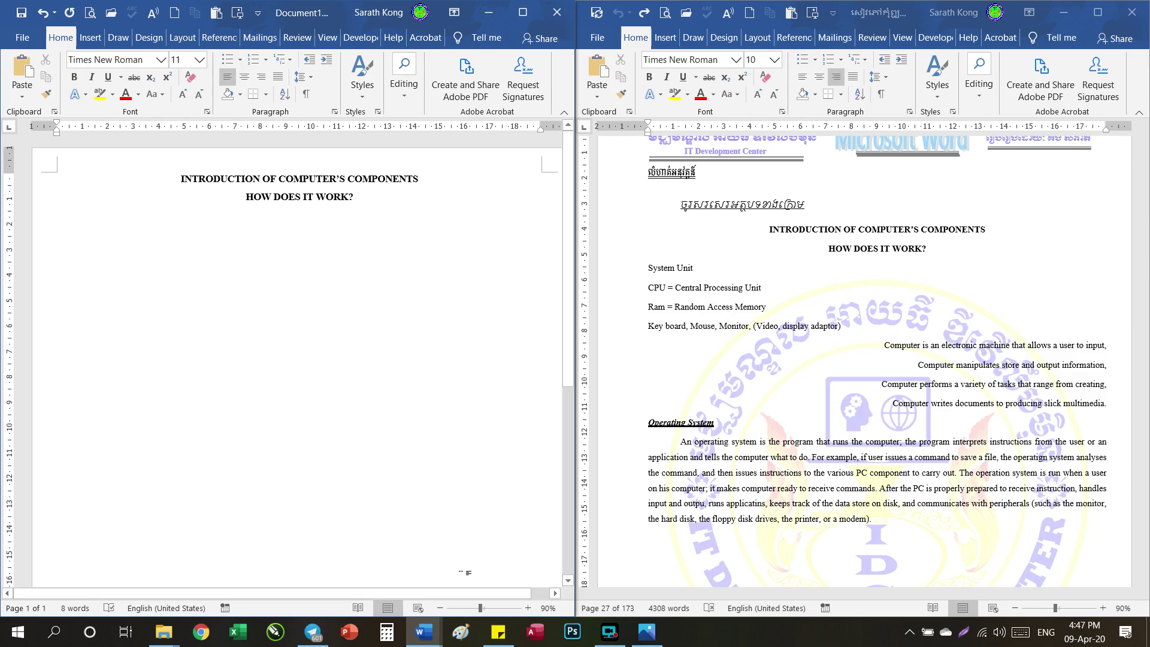
{"action": "left_click", "coordinate": [658, 640]}
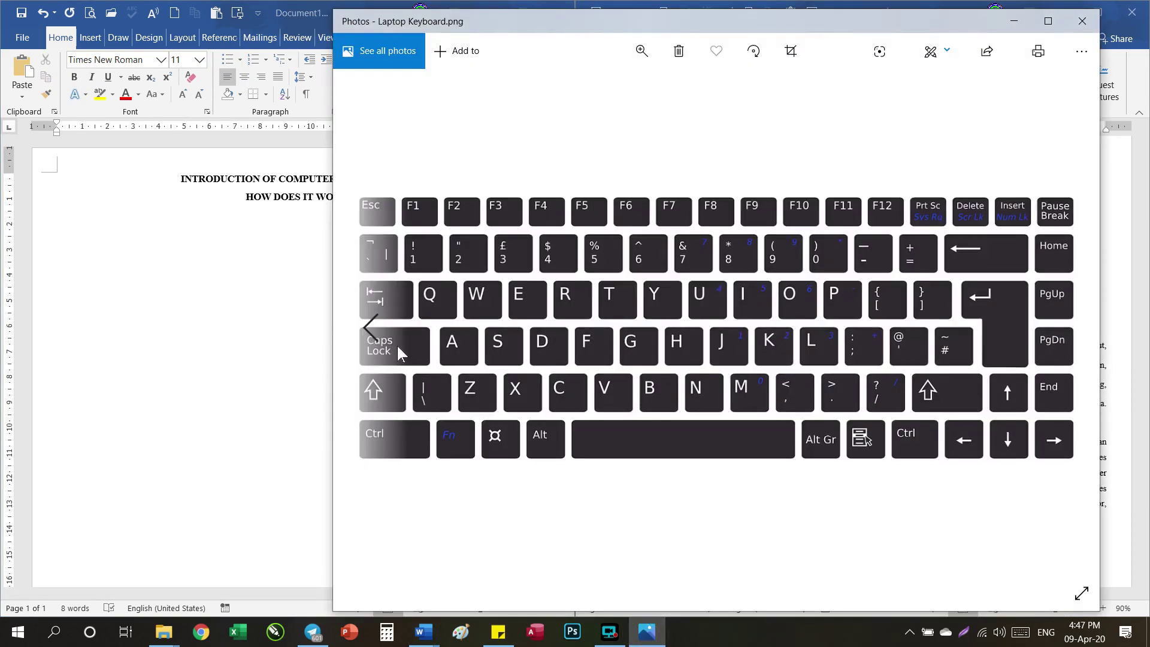
{"action": "left_click", "coordinate": [1014, 21]}
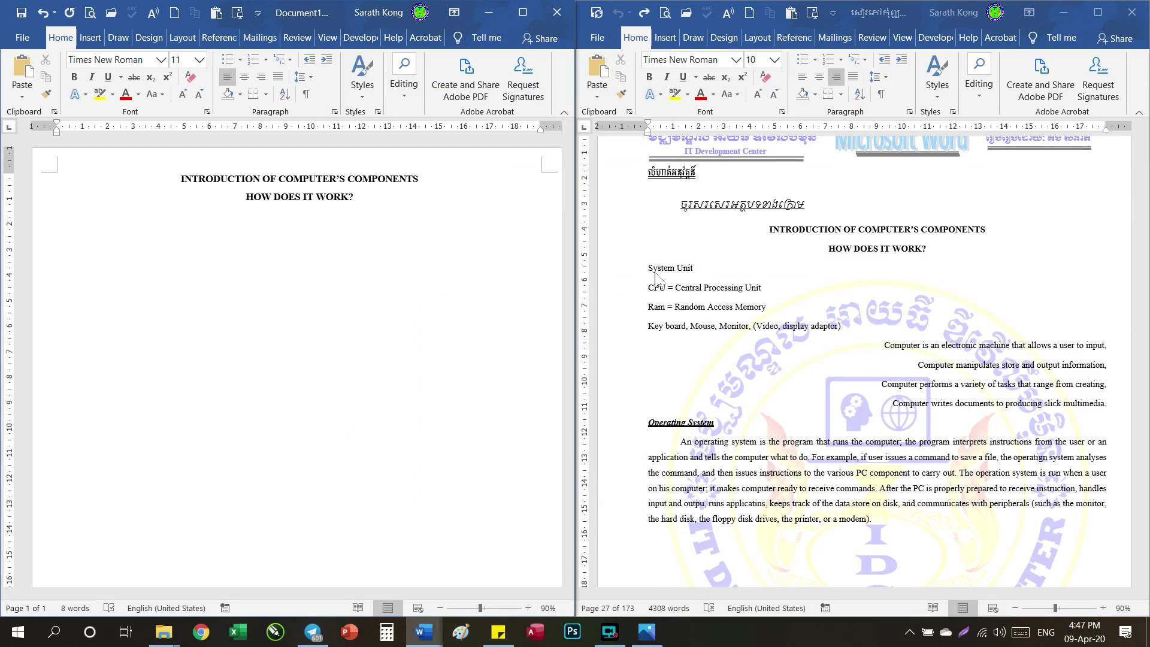
{"action": "left_click", "coordinate": [647, 632]}
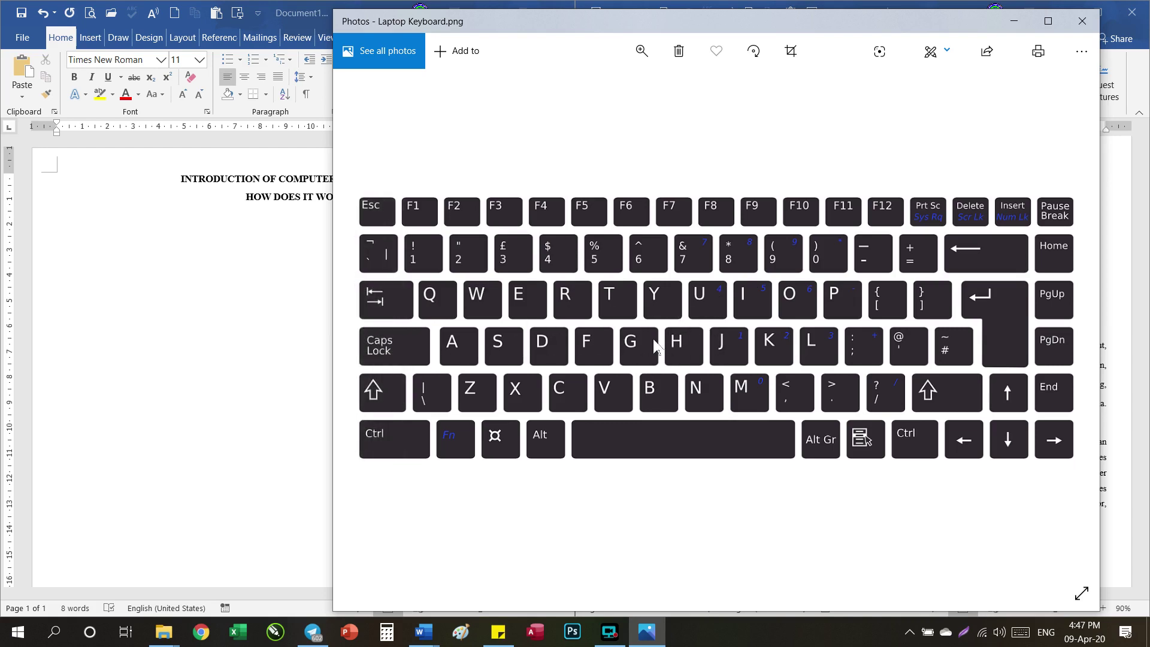
{"action": "key", "text": "alt+F4"}
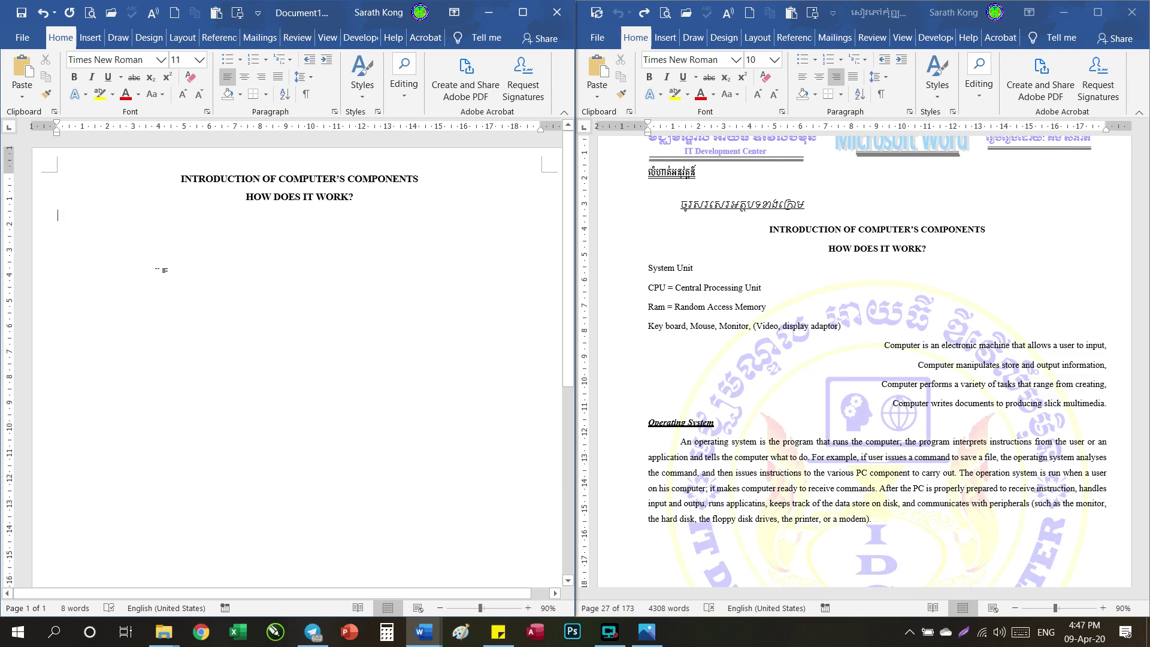
Type 'System Unit', 'CUP = Central Unit', 'Ram = Random', then paste Access Memory and the Key board line
{"action": "type", "text": "S"}
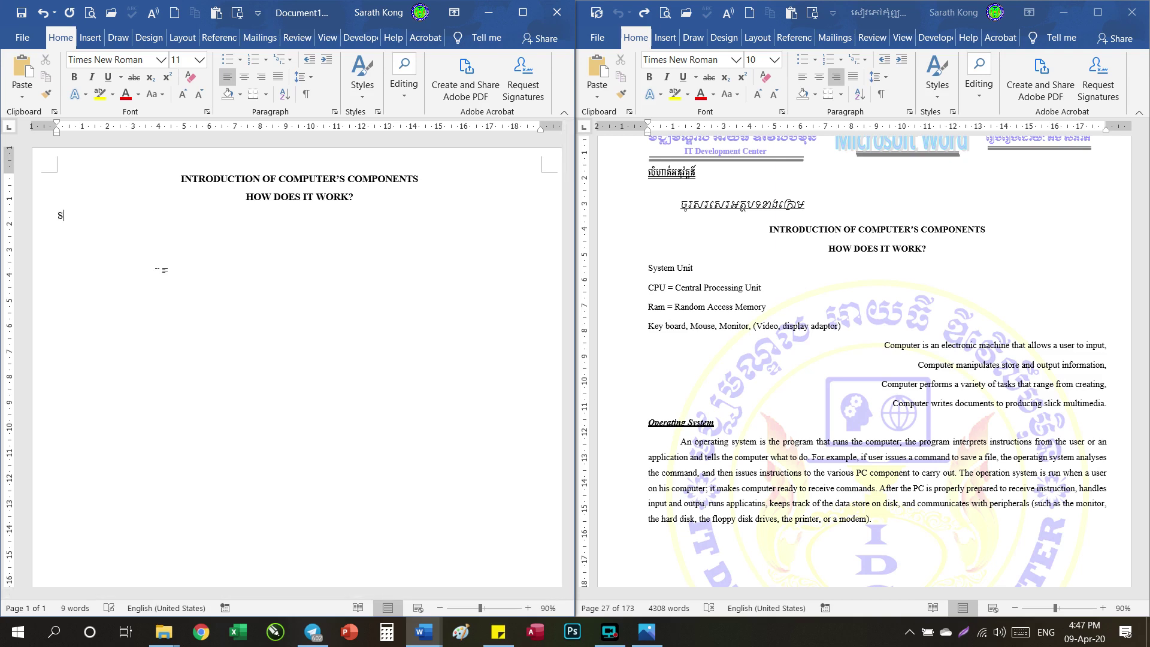
{"action": "type", "text": "ys"}
{"action": "type", "text": "tem"}
{"action": "type", "text": " Unit"}
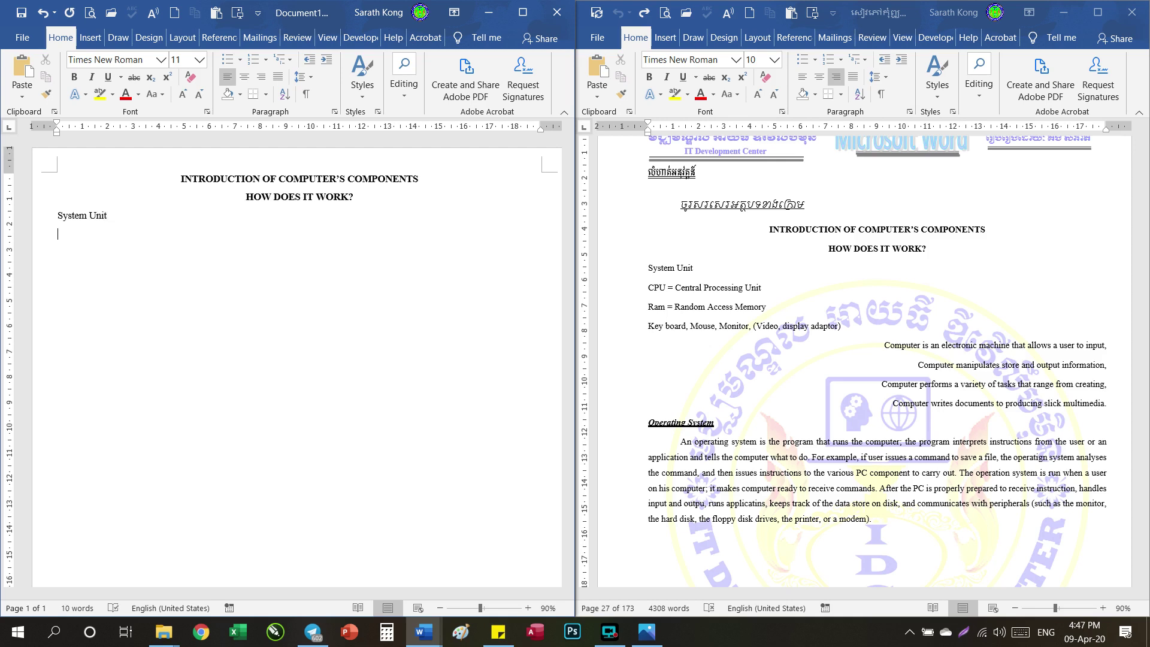
{"action": "key", "text": "Return"}
{"action": "type", "text": "C"}
{"action": "type", "text": "UP"}
{"action": "type", "text": "C"}
{"action": "type", "text": "ent"}
{"action": "type", "text": "ral "}
{"action": "type", "text": "Unit "}
{"action": "type", "text": "Ram = "}
{"action": "type", "text": "Ra"}
{"action": "type", "text": "n"}
{"action": "type", "text": "dom P"}
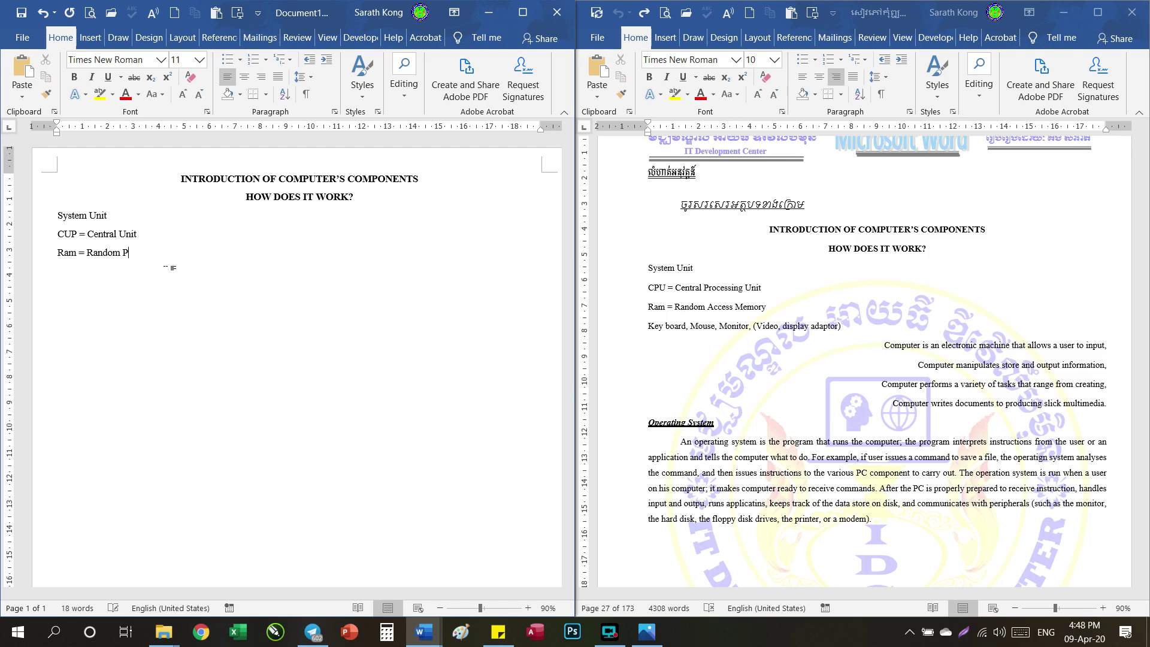
{"action": "key", "text": "ctrl+v"}
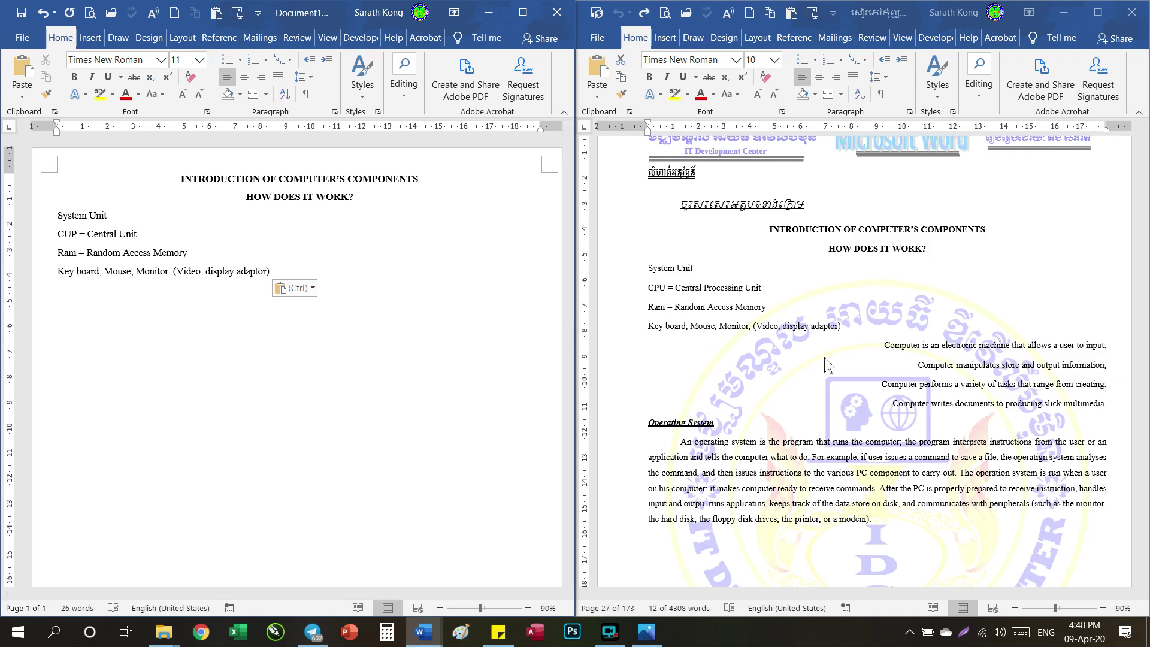
Try right alignment on the Key board, Mouse, Monitor line, leaving it left-aligned
{"action": "left_click", "coordinate": [261, 78]}
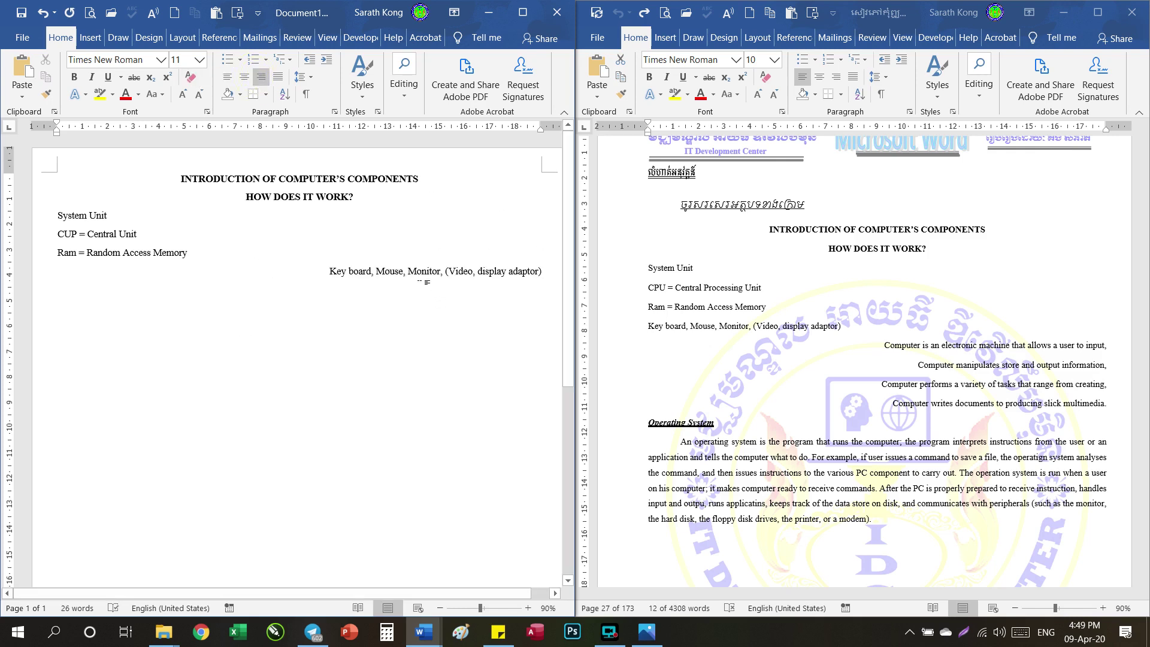
{"action": "left_click", "coordinate": [227, 77]}
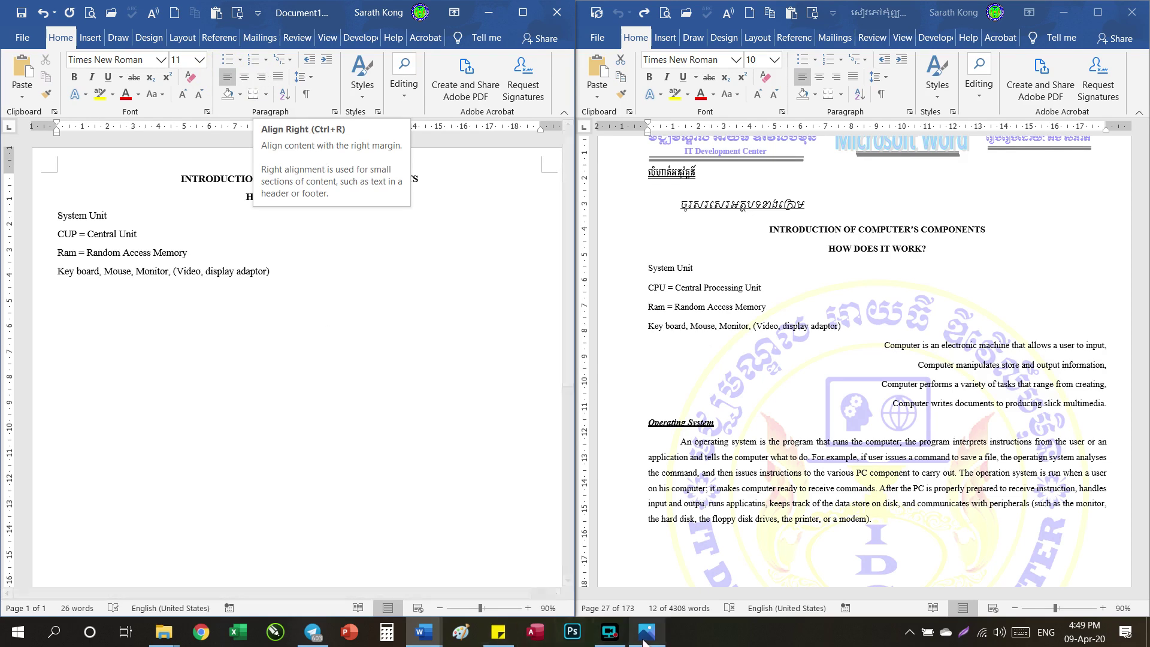
{"action": "mouse_move", "coordinate": [645, 631]}
{"action": "left_click", "coordinate": [614, 539]}
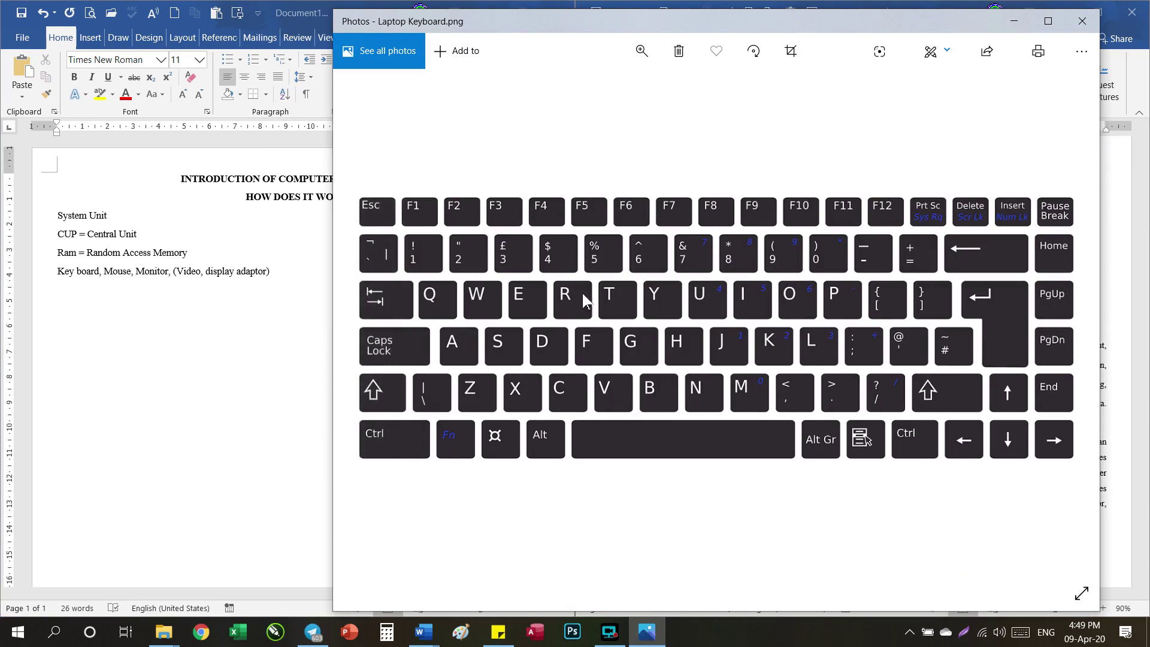
{"action": "left_click", "coordinate": [1013, 23]}
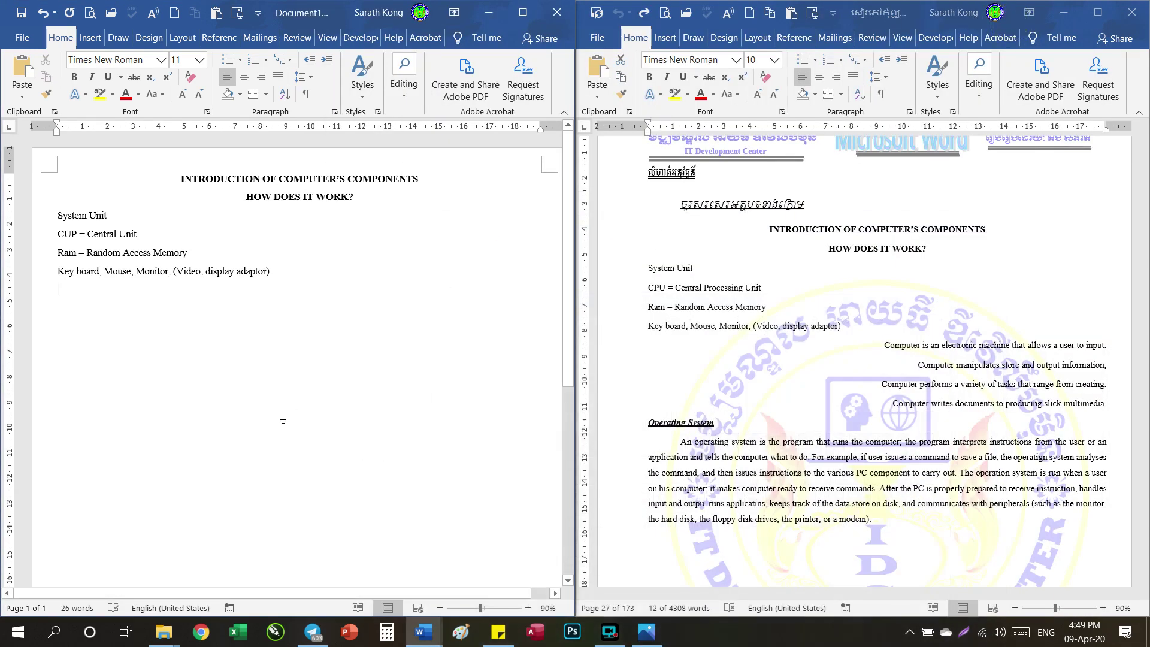
Right-align a new line and add the four 'Computer…' sentences by typing and pasting
{"action": "key", "text": "ctrl+r"}
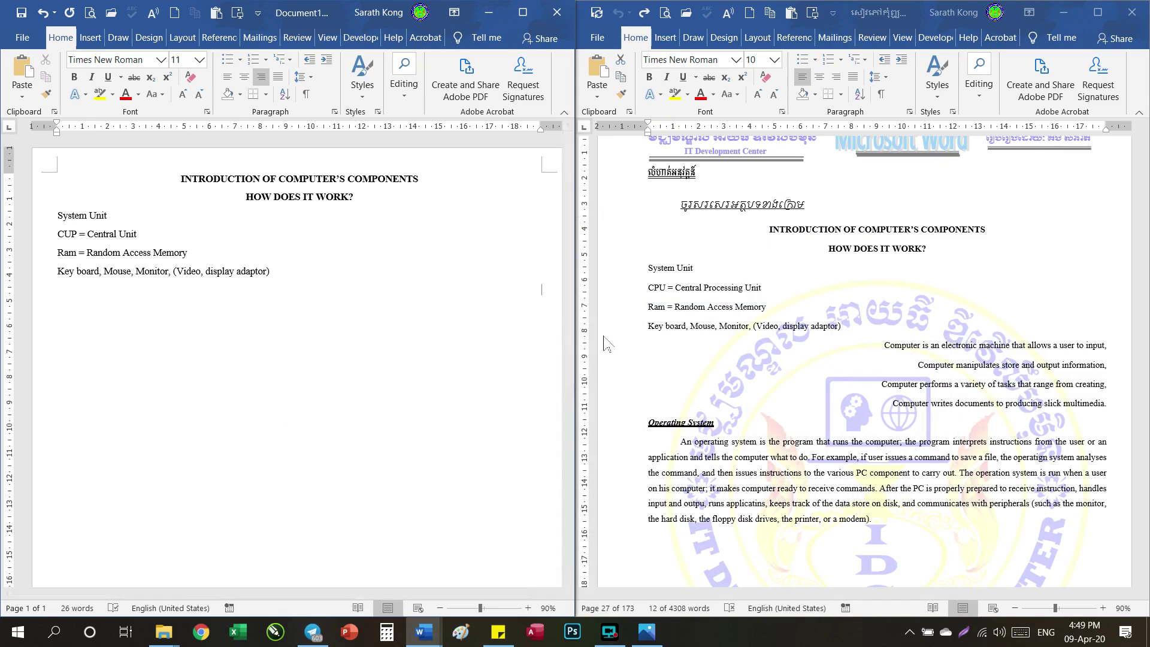
{"action": "type", "text": "Comp"}
{"action": "type", "text": "uter"}
{"action": "type", "text": "is an electronic machine that allows a user to input,"}
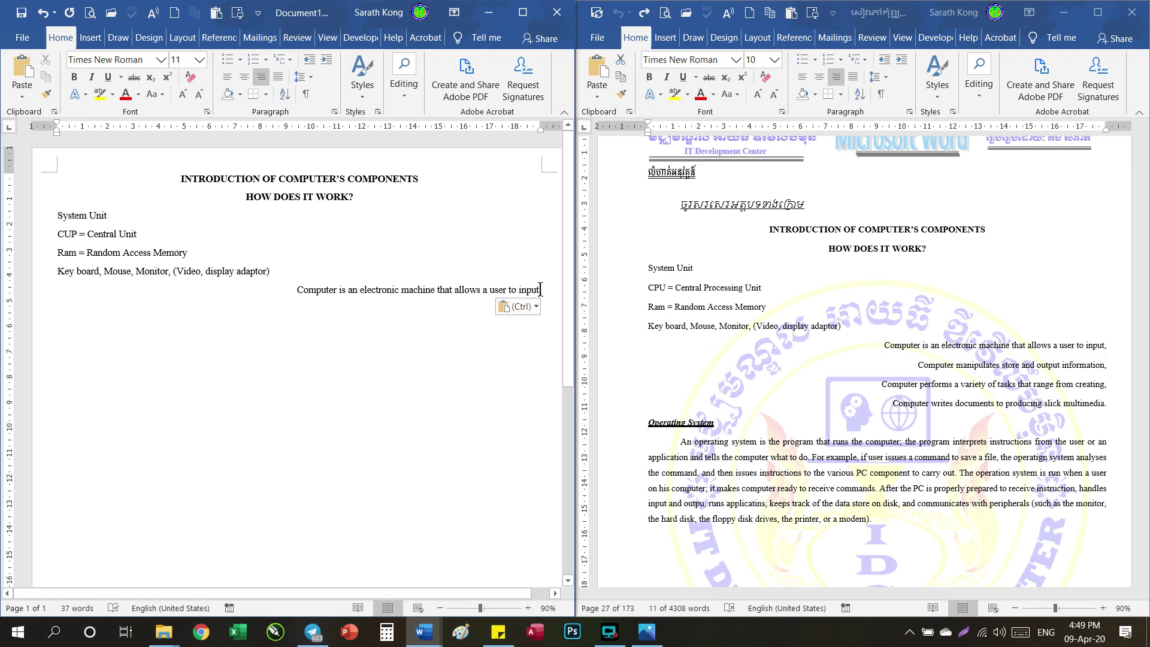
{"action": "key", "text": "Return"}
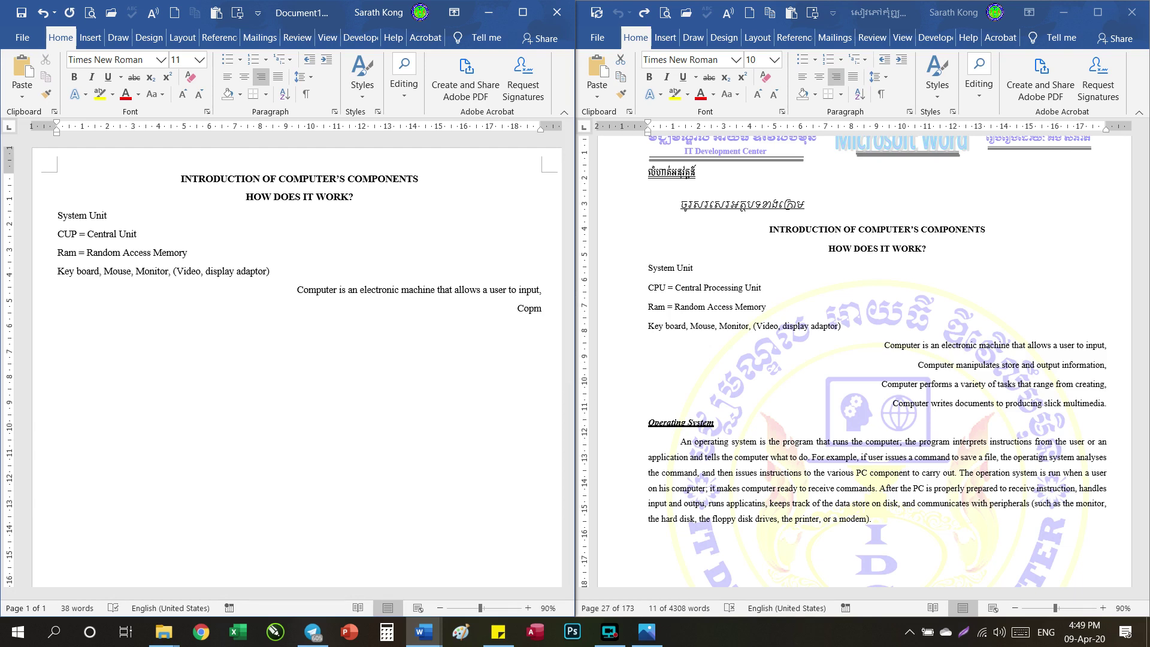
{"action": "type", "text": "mputer"}
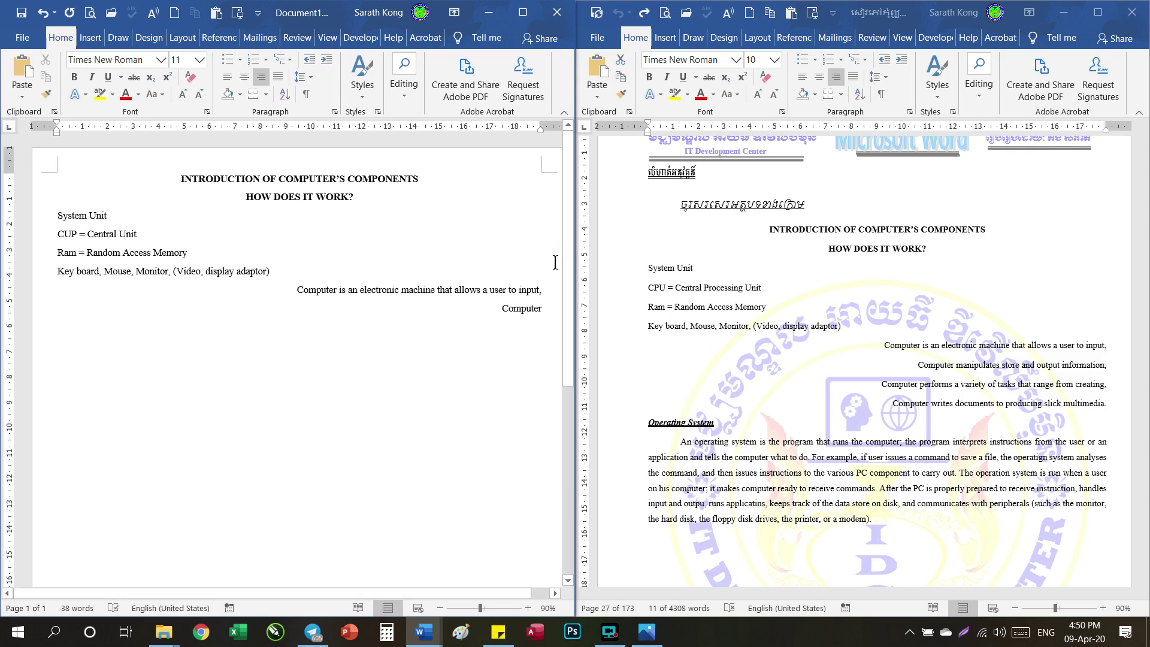
{"action": "type", "text": "Computer is an electronic machine that allows a user to input, Computer manipulates store and output information, Computer performs a variety of tasks that range from creating, Computer writes documents to producing slick multimedia."}
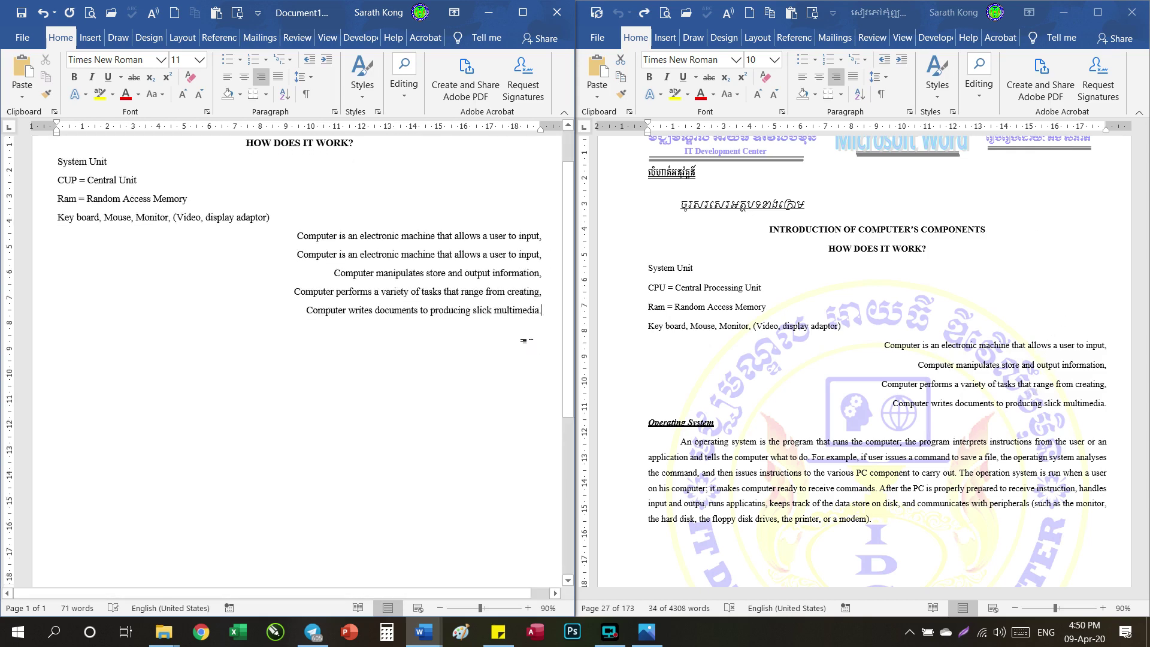
Inspect the Operating System heading's formatting in the reference document
{"action": "left_click", "coordinate": [720, 425]}
{"action": "left_click_drag", "start_coordinate": [719, 424], "coordinate": [648, 423]}
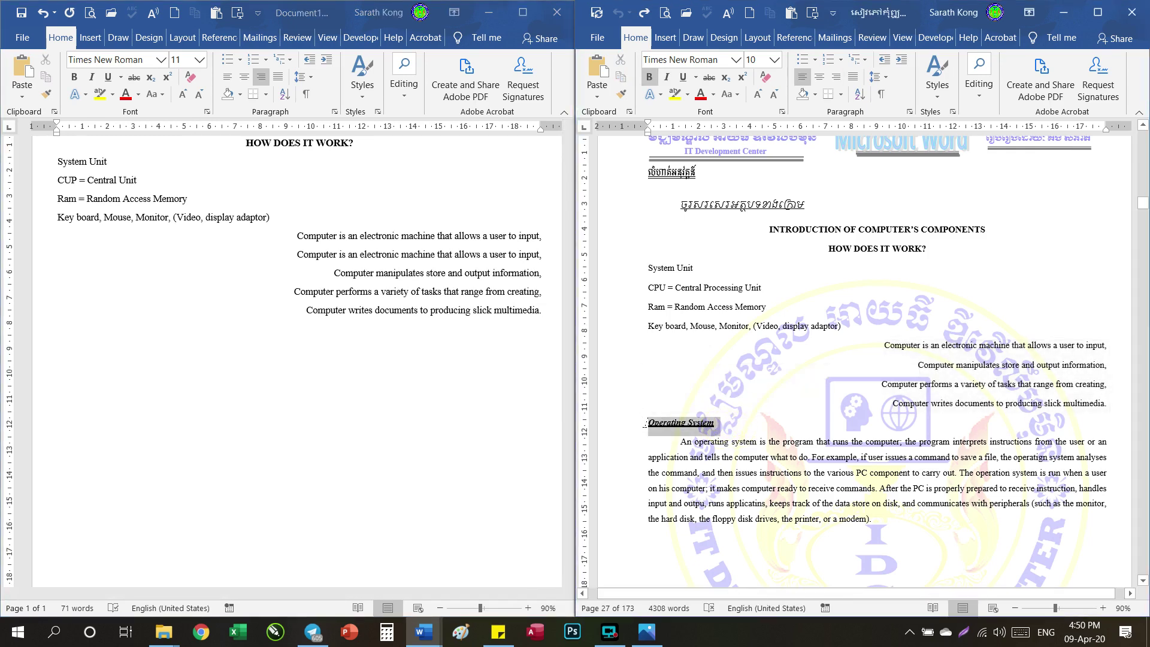
{"action": "scroll", "coordinate": [682, 431], "scroll_direction": "down", "scroll_amount": 1}
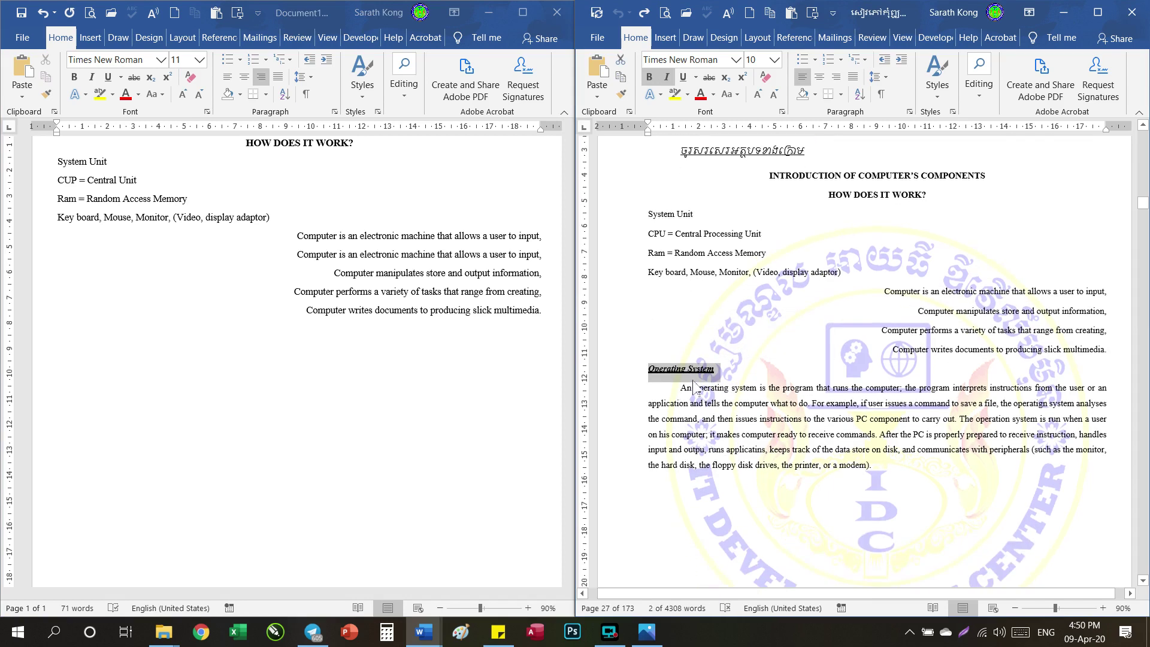
{"action": "left_click", "coordinate": [725, 374]}
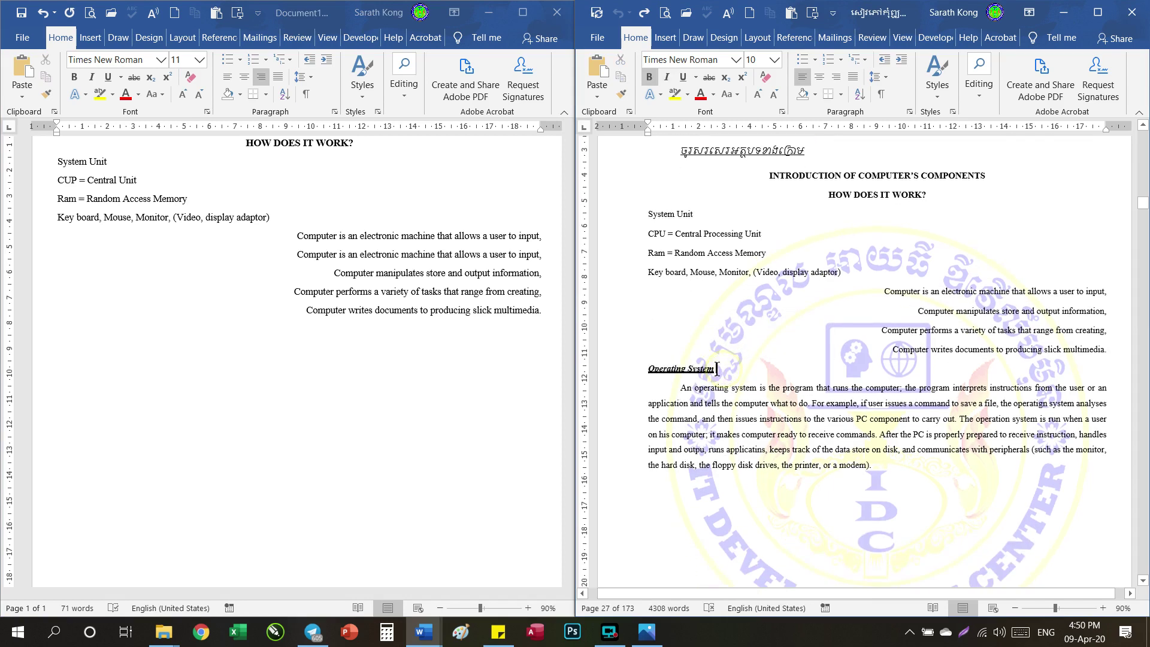
{"action": "left_click", "coordinate": [636, 369]}
{"action": "left_click", "coordinate": [718, 369]}
{"action": "left_click", "coordinate": [546, 310]}
Start a left-aligned line and type 'Operating System' in bold, italic, thick underline
{"action": "key", "text": "Return"}
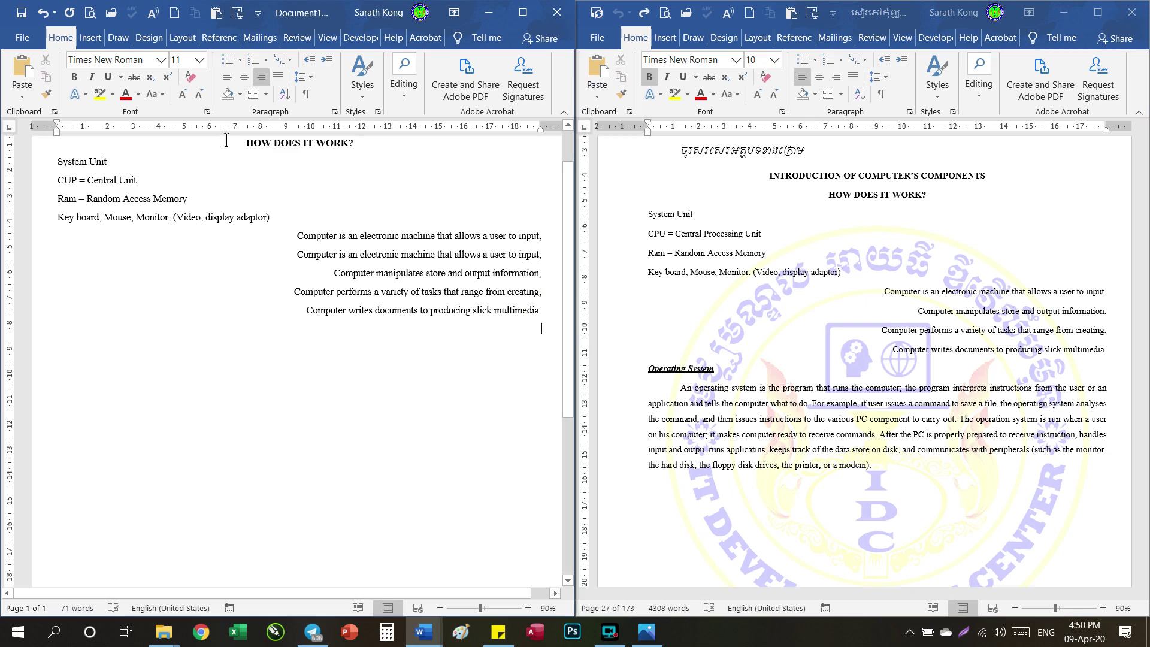
{"action": "left_click", "coordinate": [228, 78]}
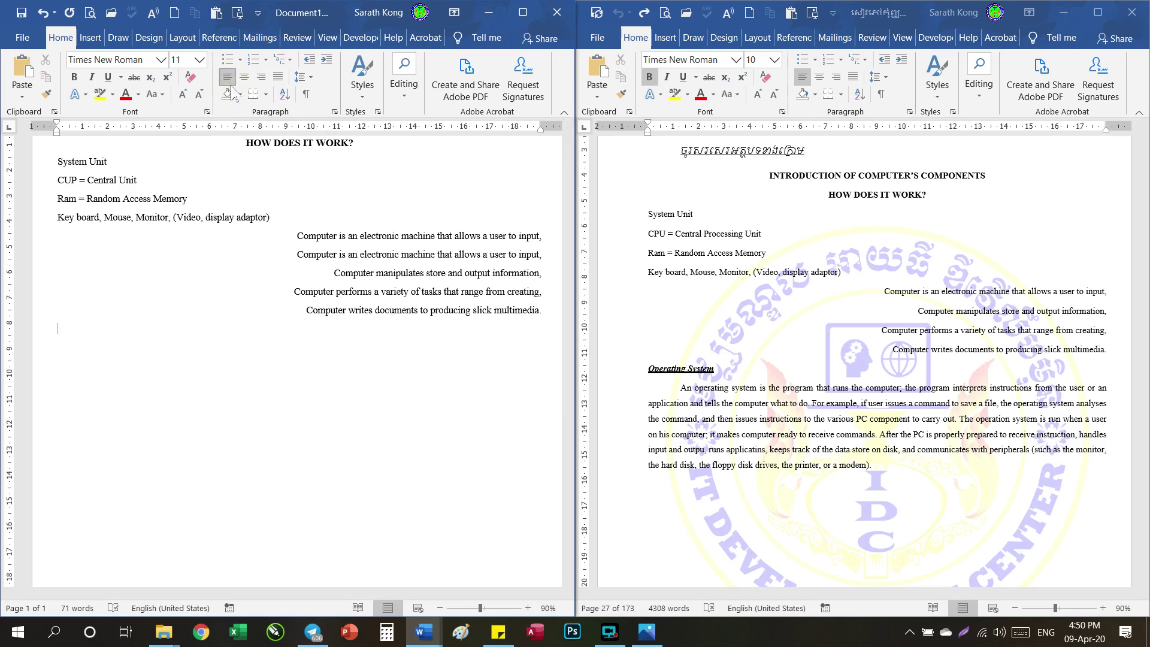
{"action": "scroll", "coordinate": [264, 197], "scroll_direction": "up", "scroll_amount": 2}
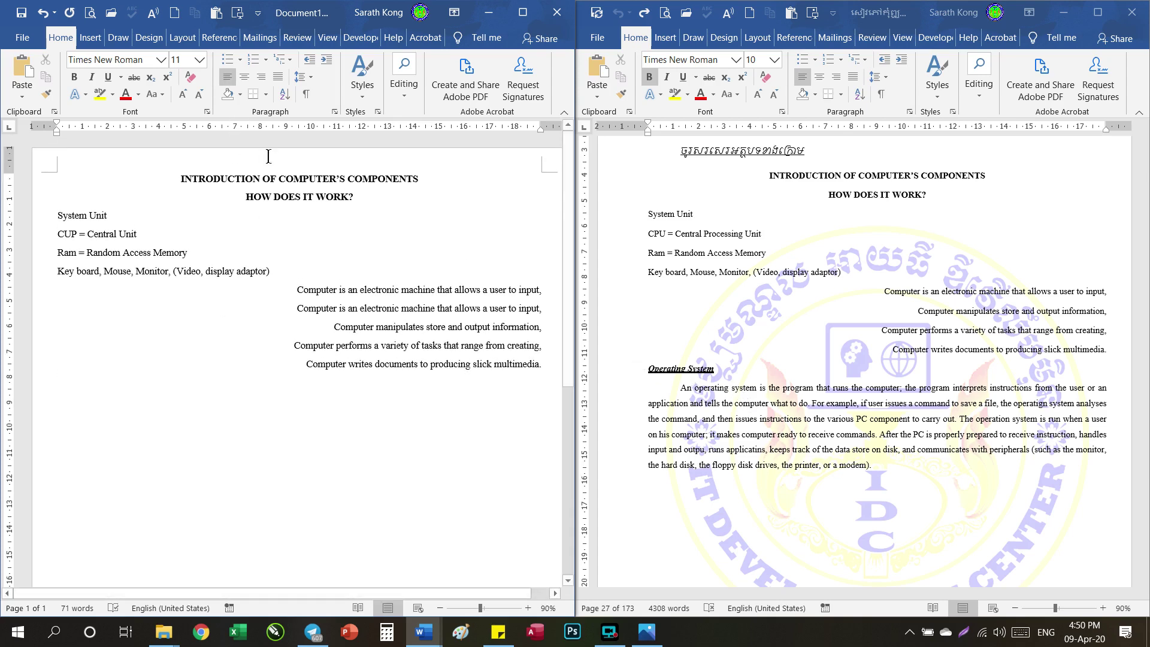
{"action": "left_click", "coordinate": [74, 76]}
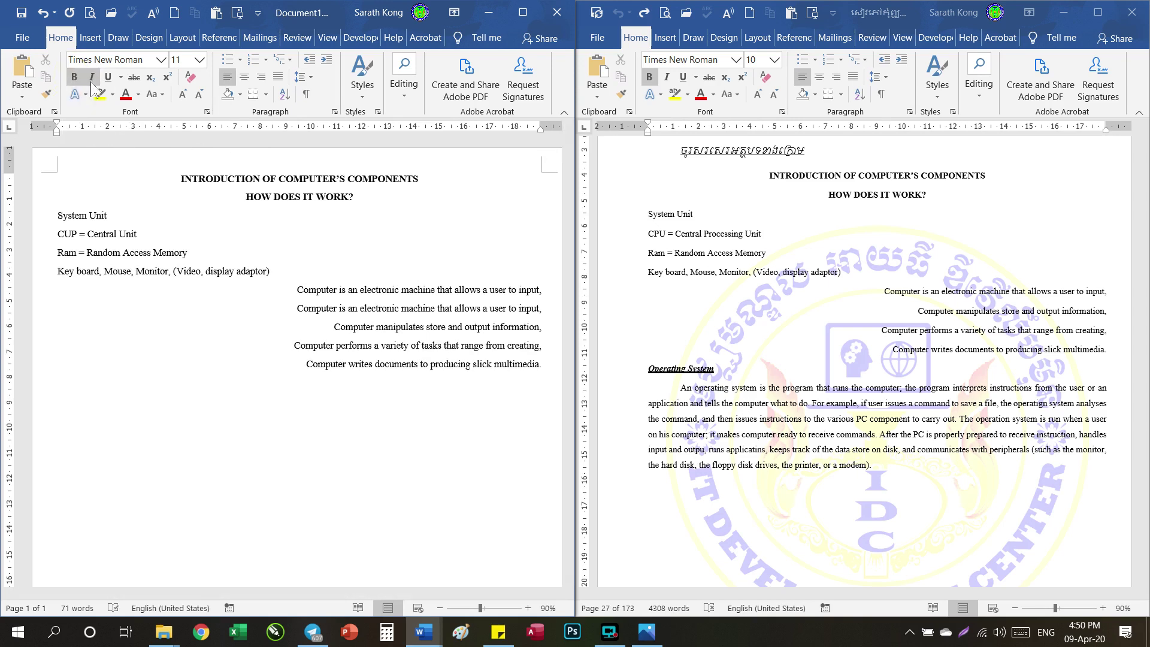
{"action": "left_click", "coordinate": [92, 77]}
{"action": "left_click", "coordinate": [121, 78]}
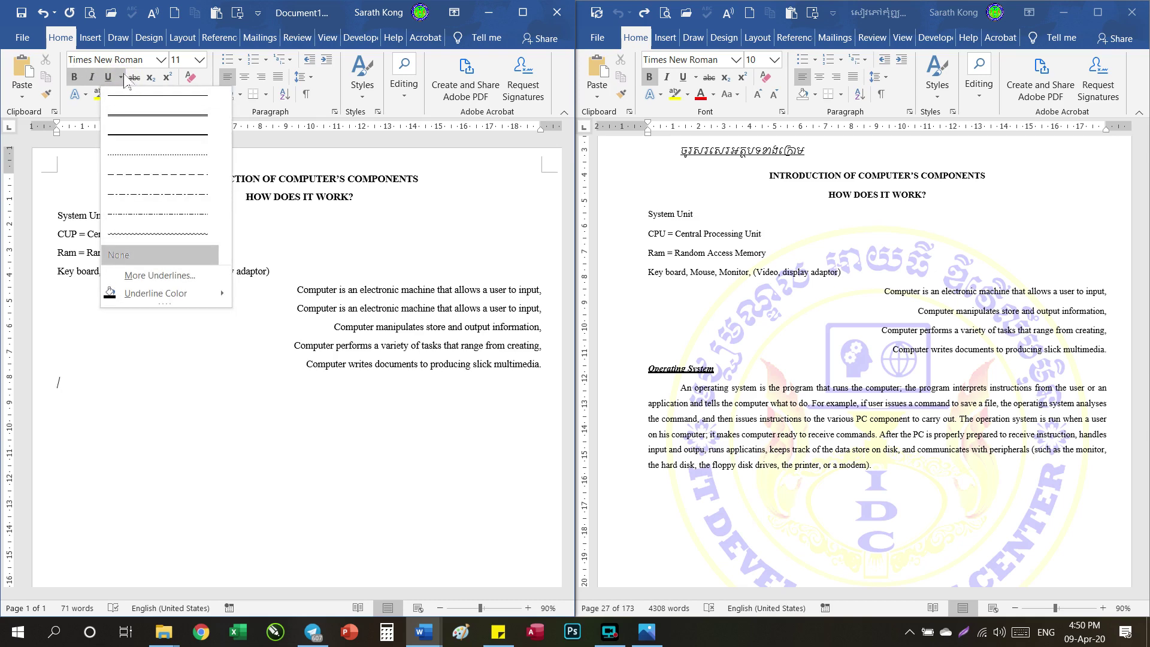
{"action": "left_click", "coordinate": [121, 81]}
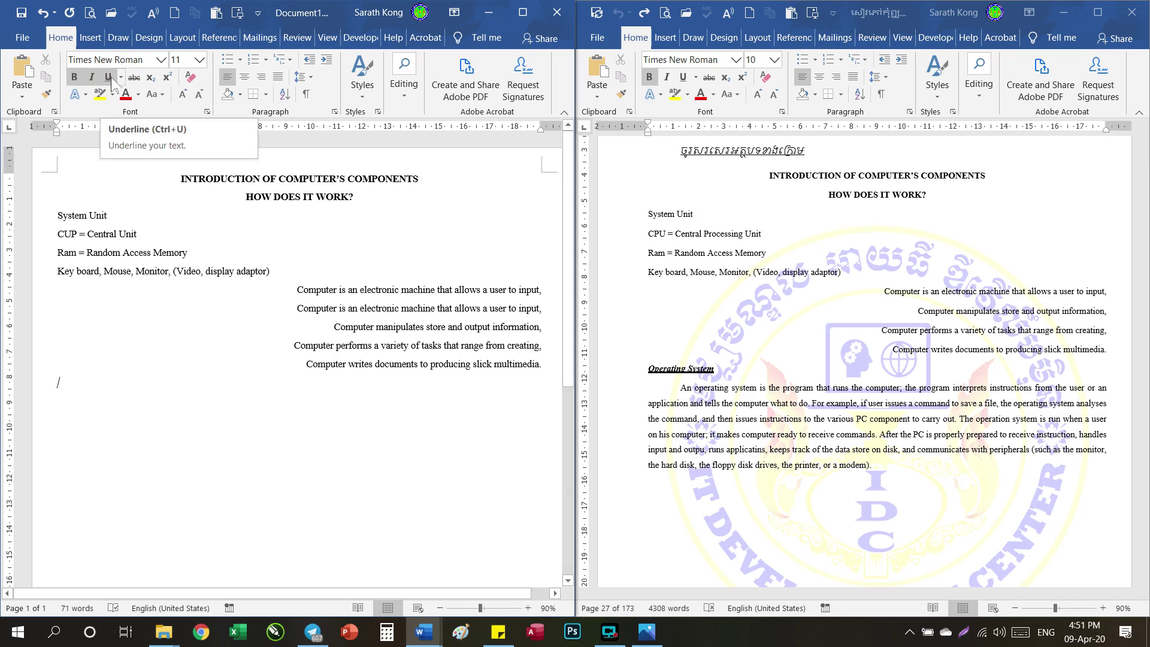
{"action": "left_click", "coordinate": [120, 81]}
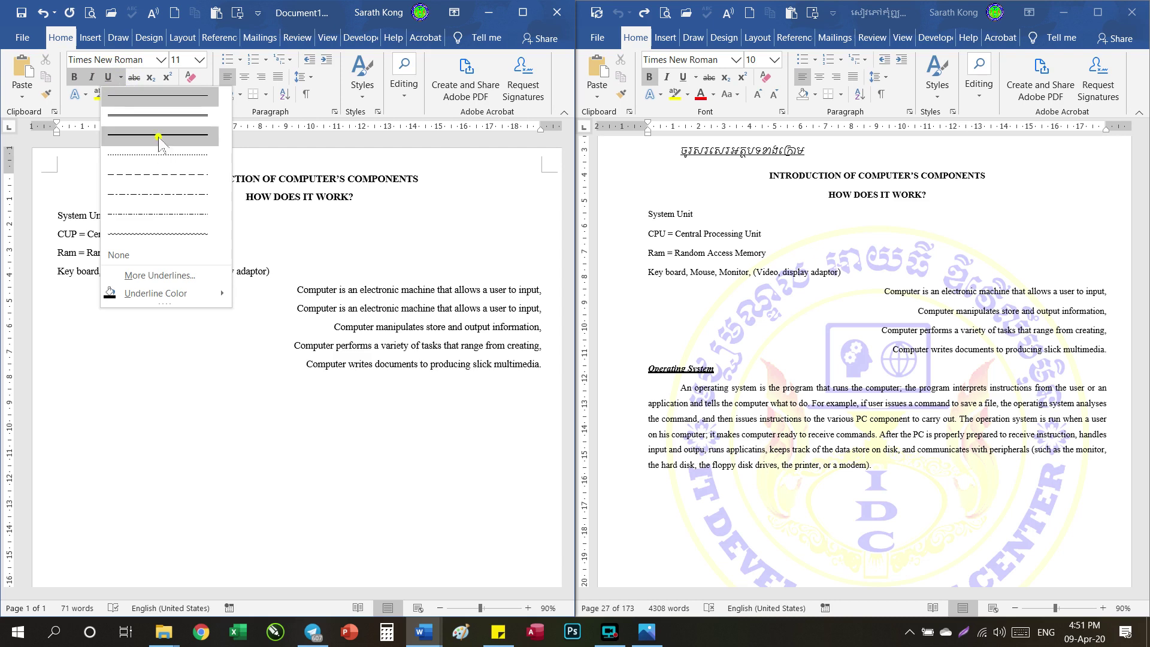
{"action": "left_click", "coordinate": [157, 135]}
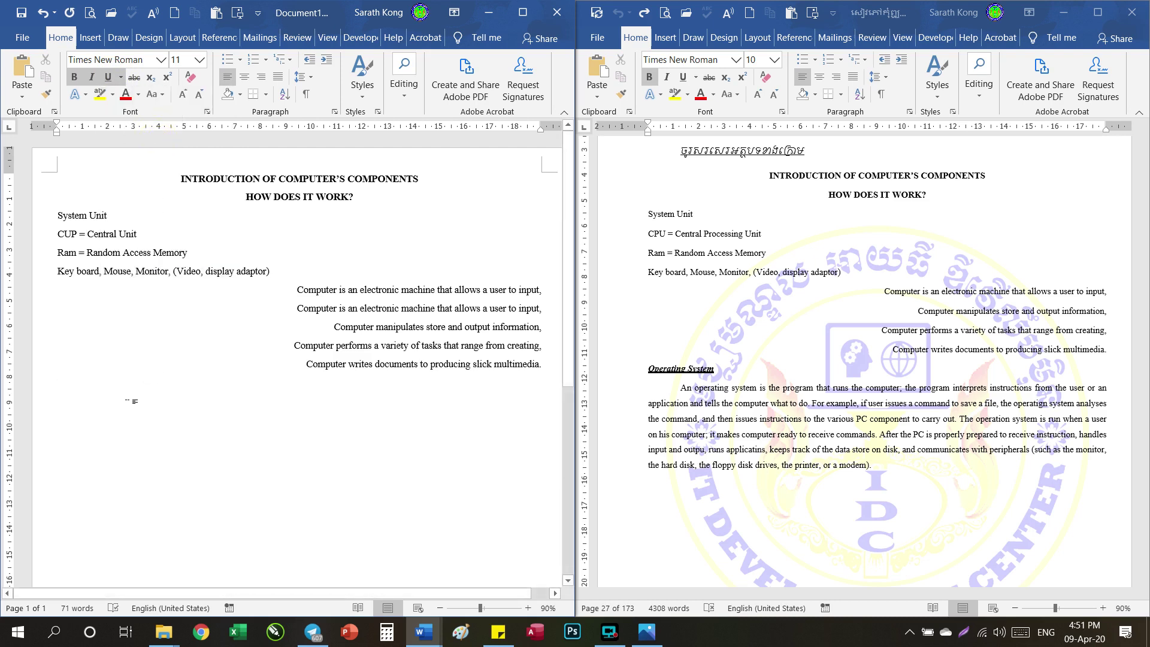
{"action": "type", "text": "OPOperating System"}
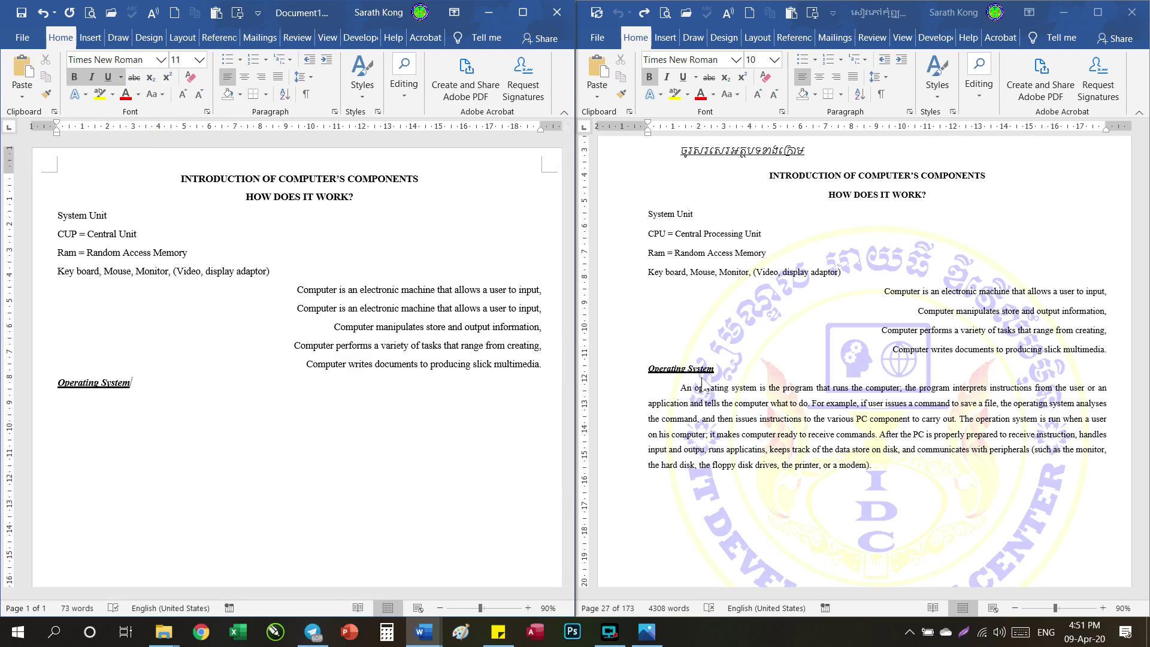
Review the paragraph under Operating System in the reference document
{"action": "scroll", "coordinate": [694, 434], "scroll_direction": "down", "scroll_amount": 2}
{"action": "key", "text": "alt+Tab"}
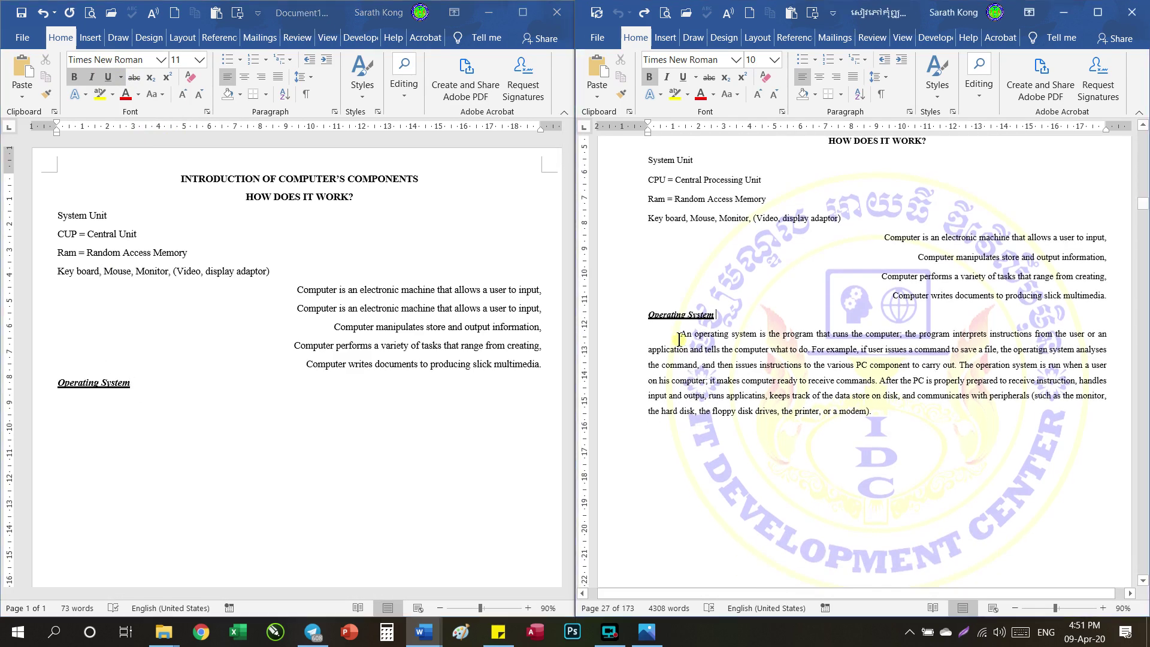
{"action": "left_click_drag", "start_coordinate": [648, 354], "coordinate": [838, 422]}
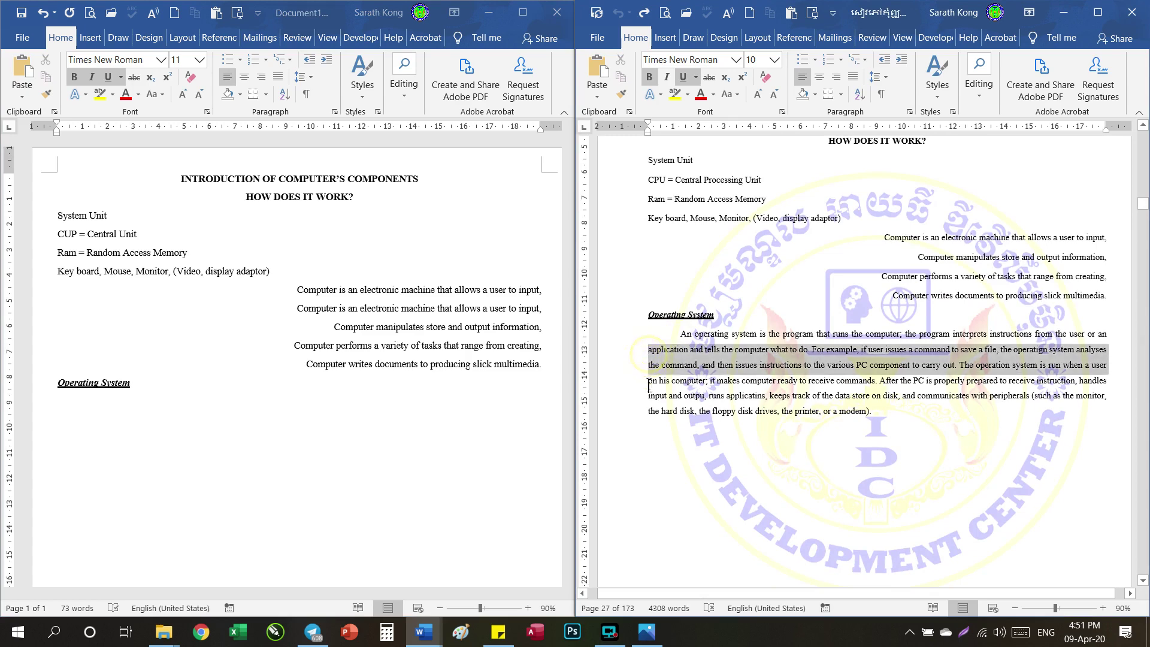
{"action": "left_click", "coordinate": [1117, 356]}
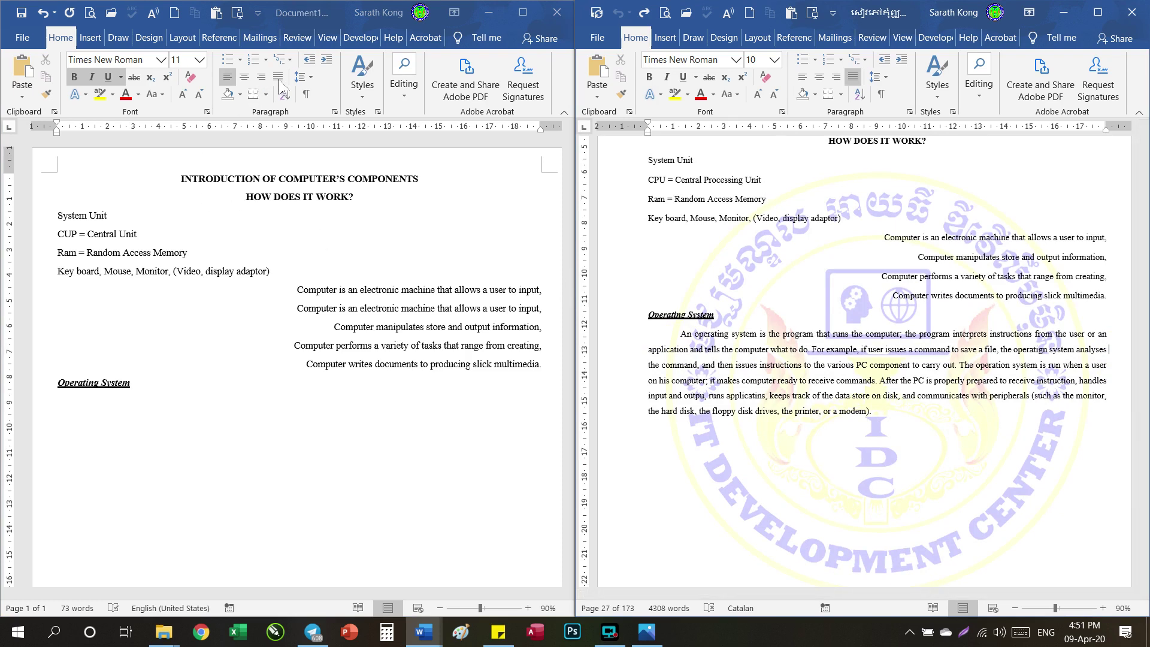
Justify the line beneath Operating System and bring up Laptop Keyboard.png
{"action": "left_click", "coordinate": [143, 382]}
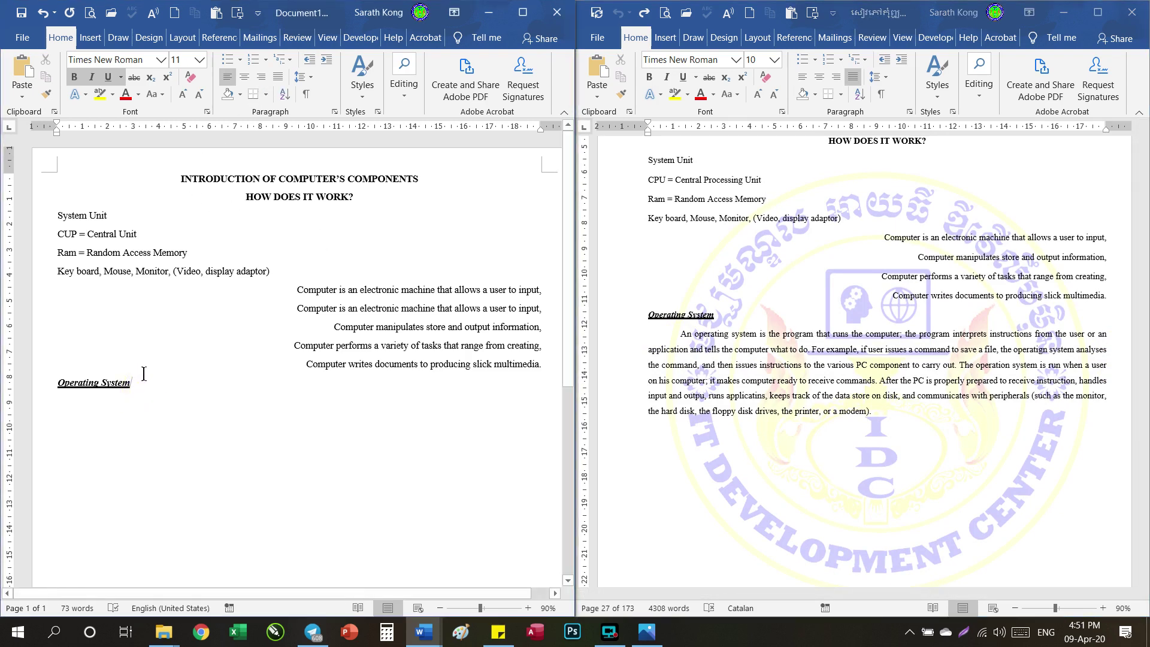
{"action": "left_click", "coordinate": [278, 77]}
{"action": "left_click", "coordinate": [648, 635]}
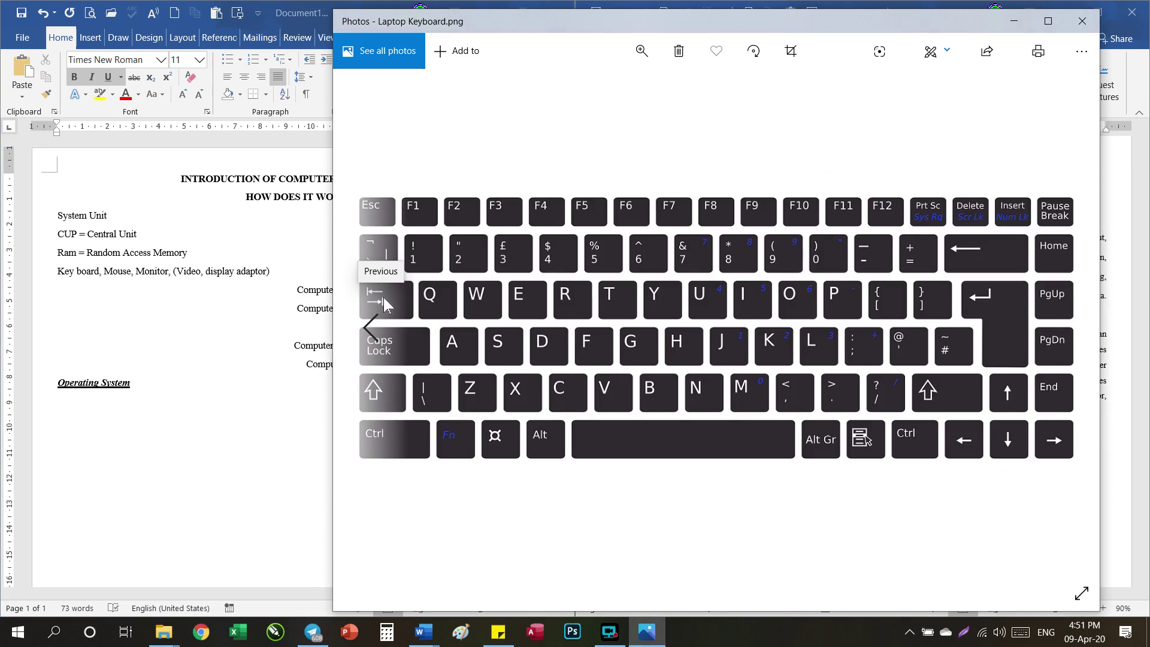
Start a new tab-indented line below the Operating System heading
{"action": "left_click", "coordinate": [1014, 21]}
{"action": "key", "text": "Return"}
{"action": "key", "text": "Tab"}
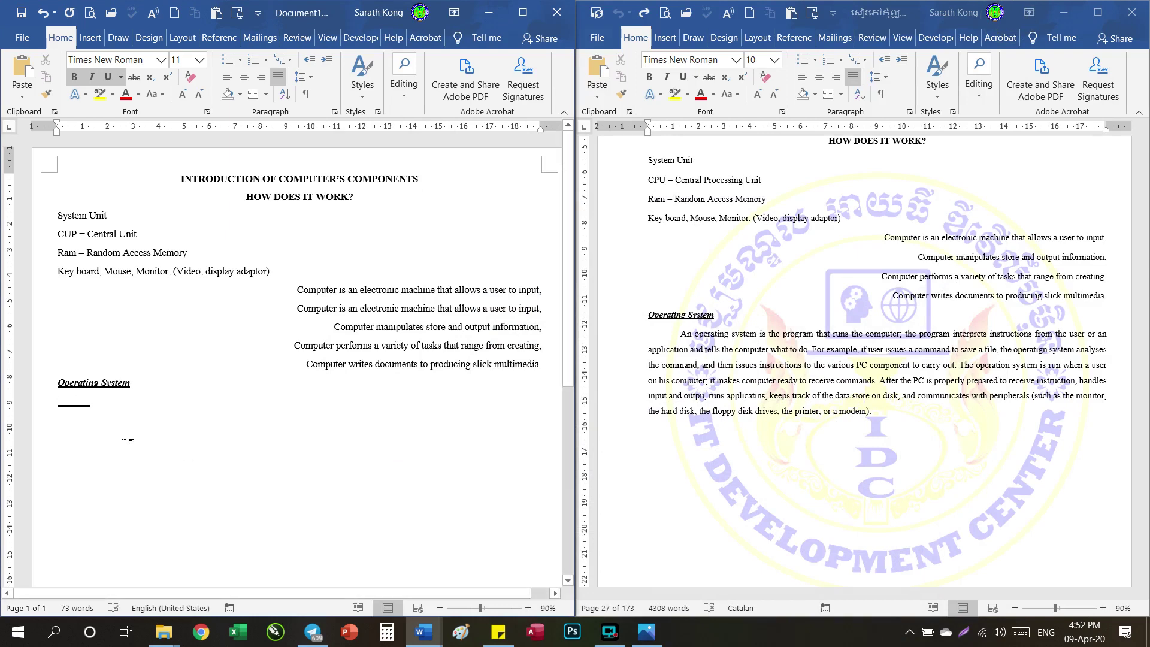
{"action": "double_click", "coordinate": [97, 408]}
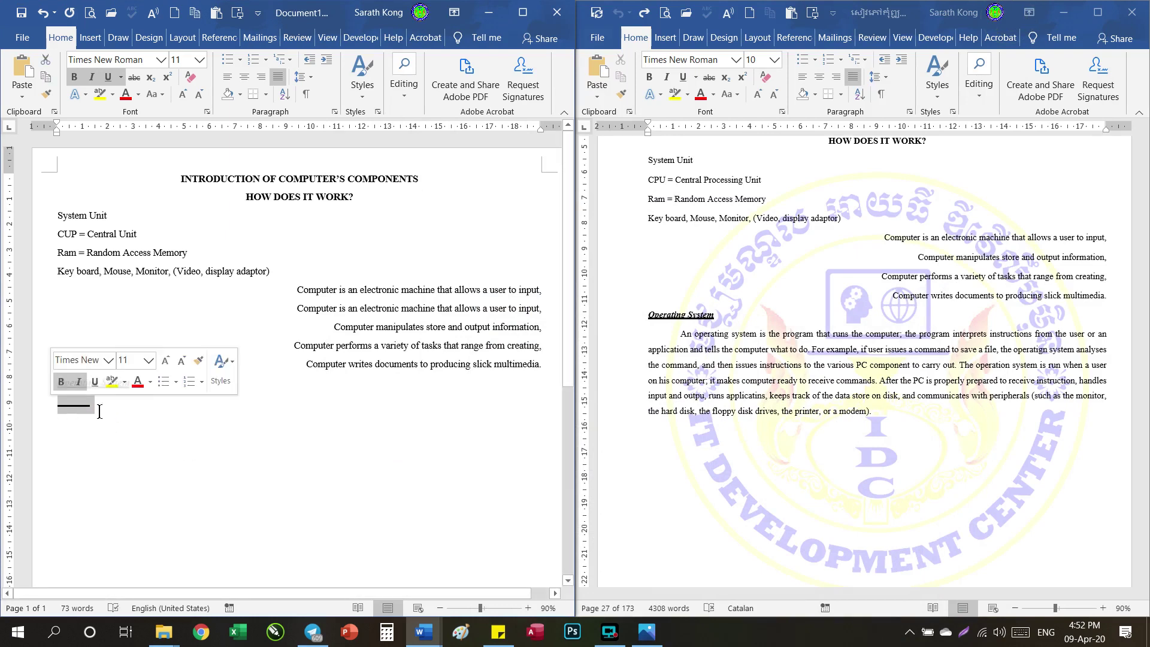
{"action": "left_click", "coordinate": [101, 412]}
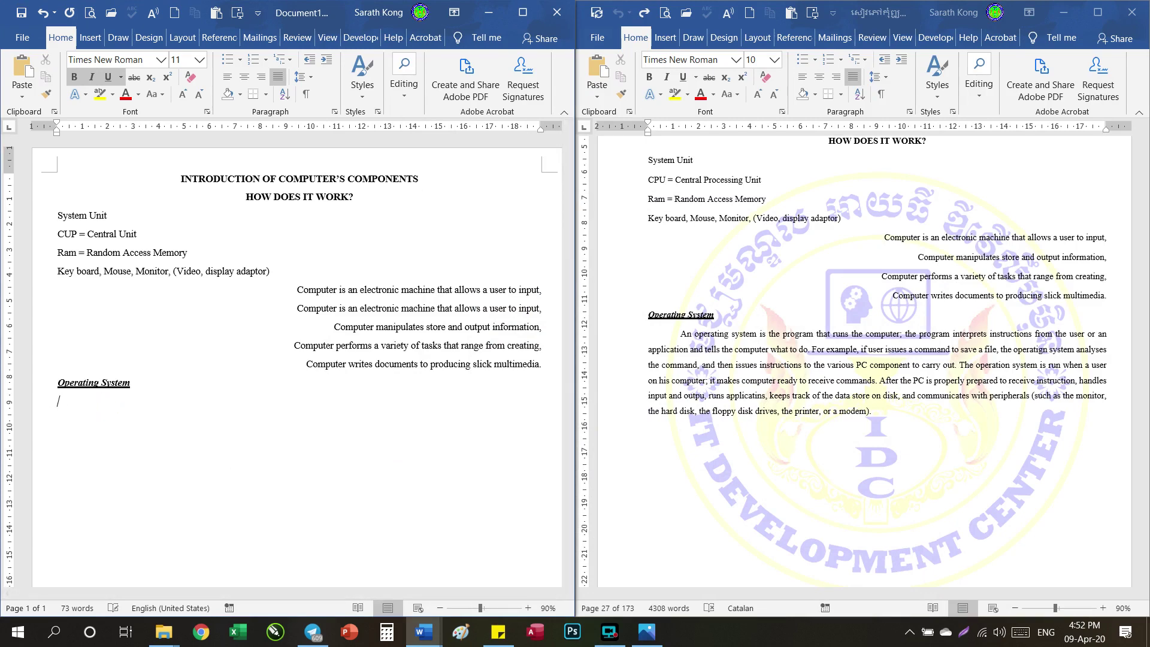
Turn off bold, italic and underline on the new line, indent it, and close the keyboard picture
{"action": "left_click", "coordinate": [647, 632]}
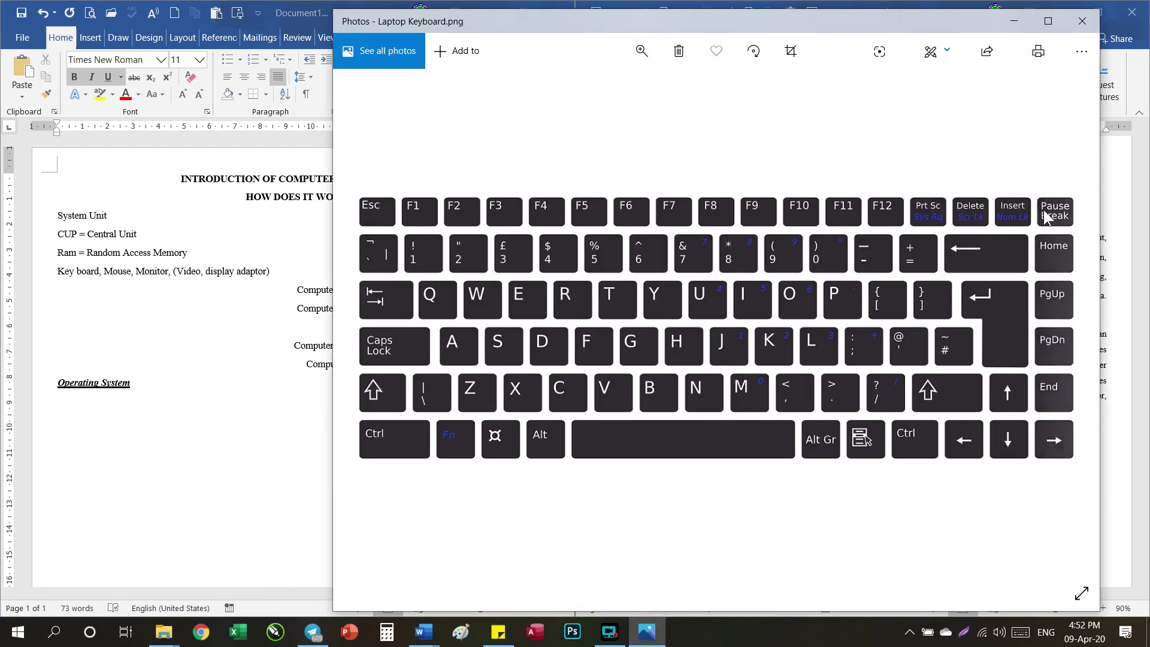
{"action": "left_click", "coordinate": [82, 413]}
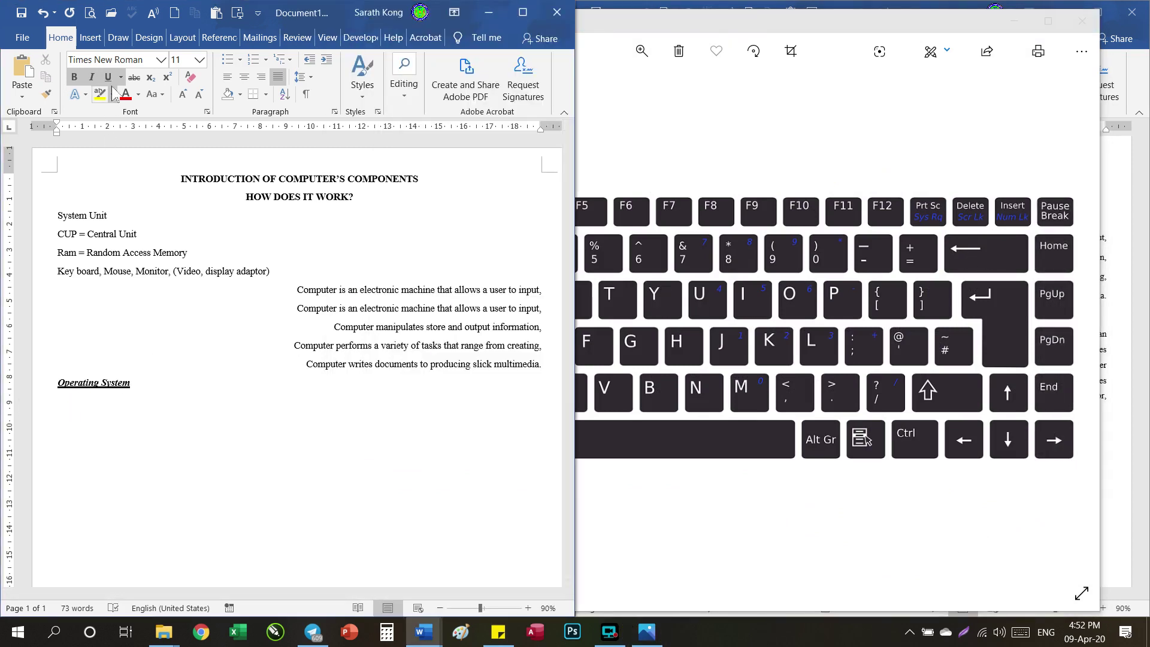
{"action": "left_click", "coordinate": [76, 77]}
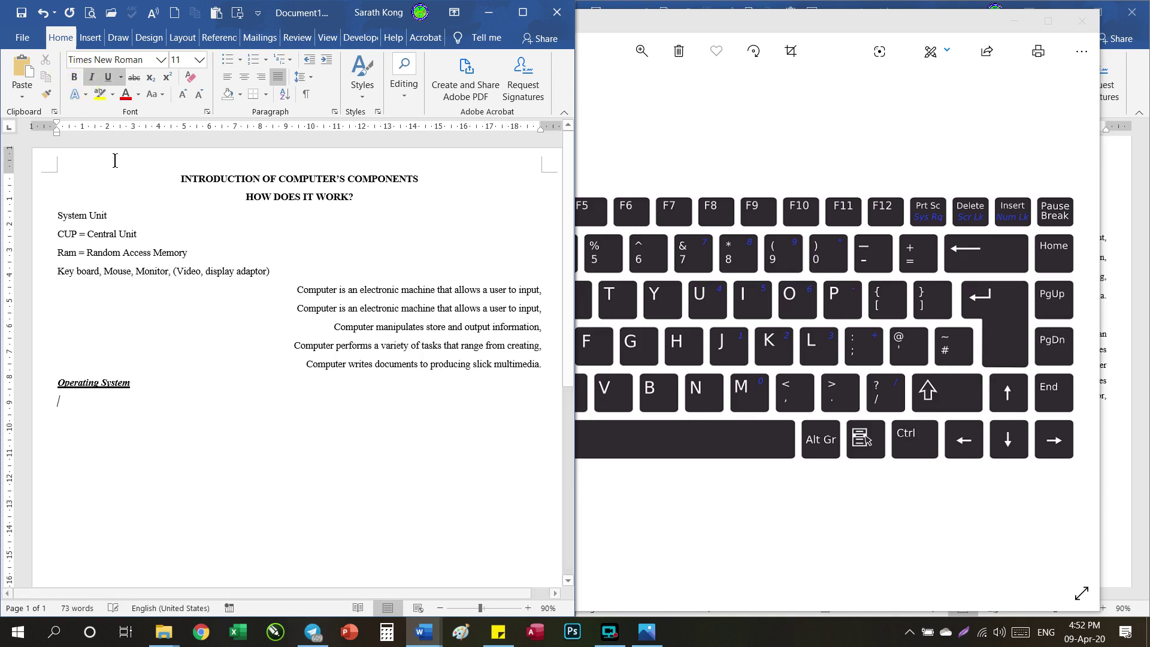
{"action": "left_click", "coordinate": [92, 76]}
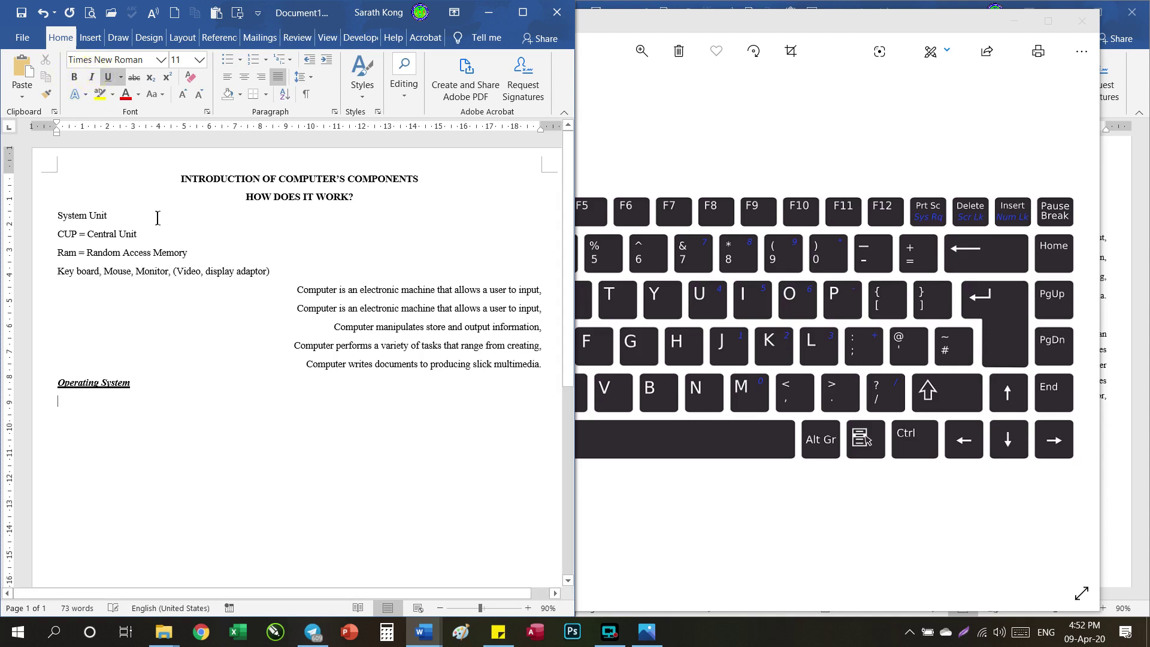
{"action": "left_click", "coordinate": [109, 77]}
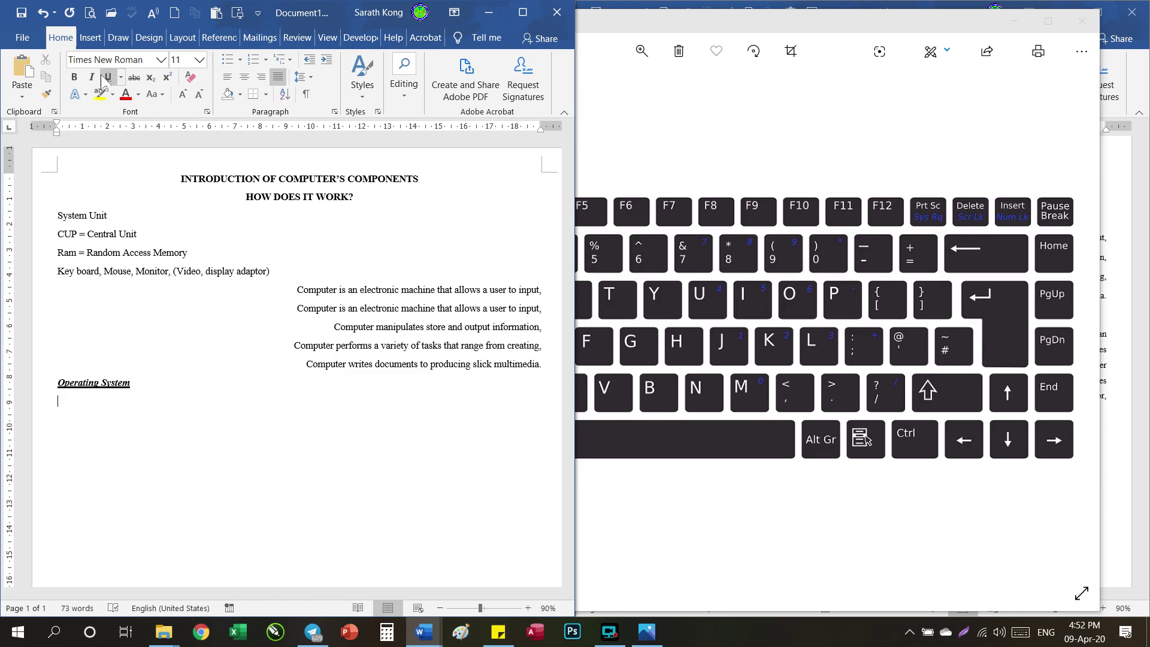
{"action": "key", "text": "Tab"}
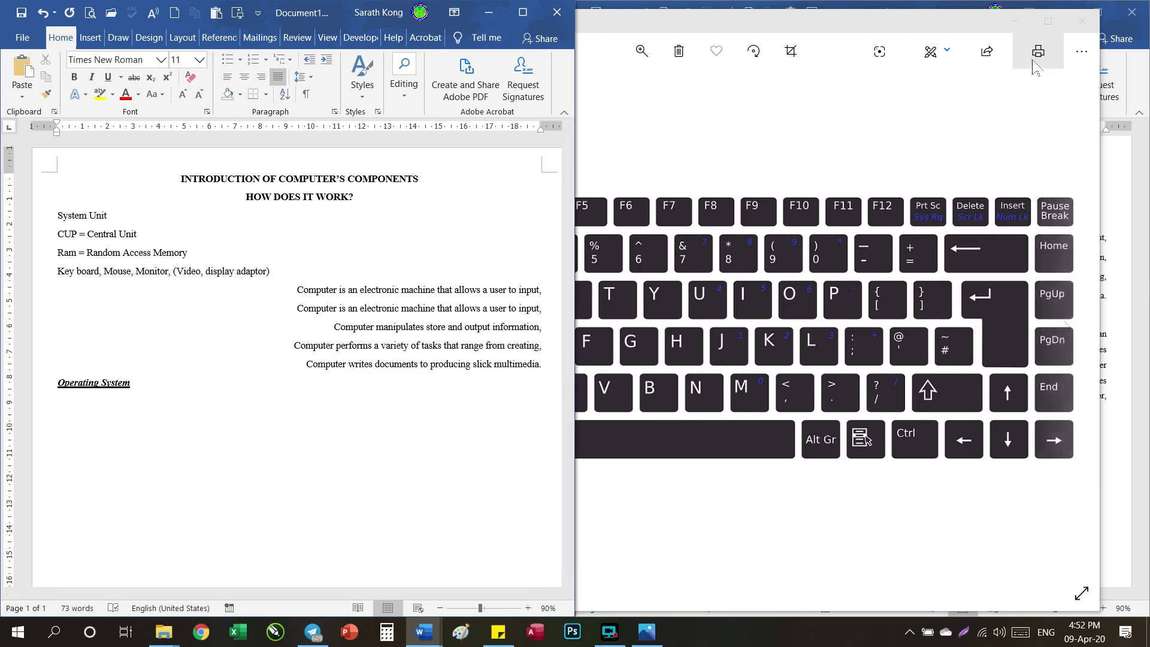
{"action": "left_click", "coordinate": [1108, 208]}
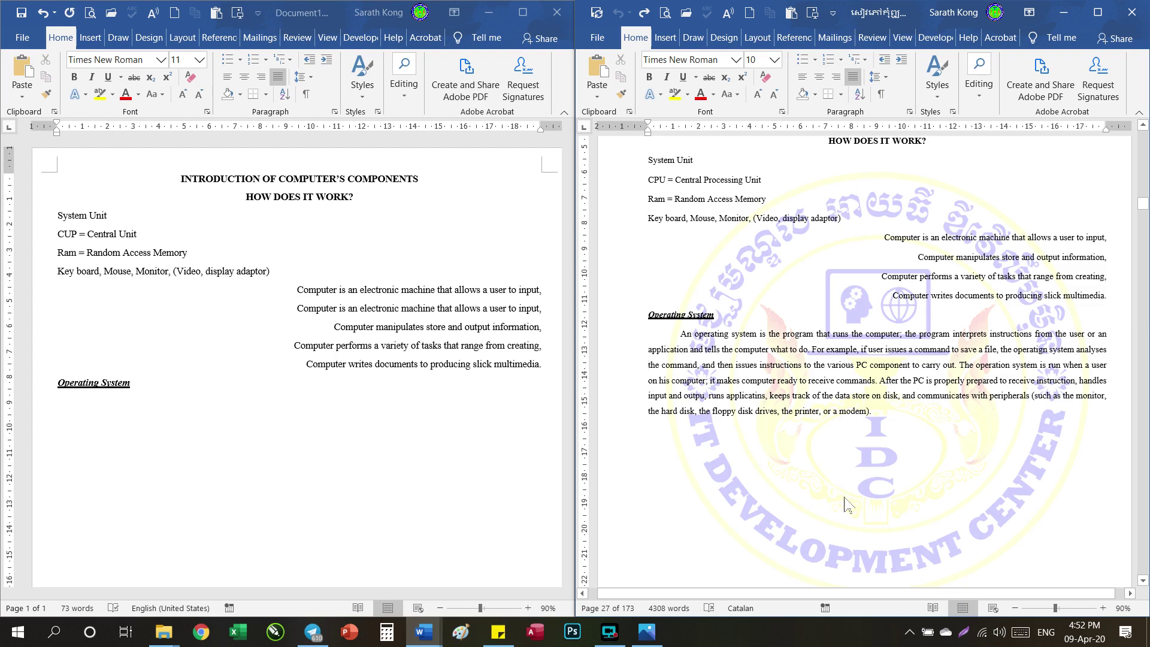
Type the paragraph explaining what an operating system is into Document1 under its heading
{"action": "type", "text": "AN"}
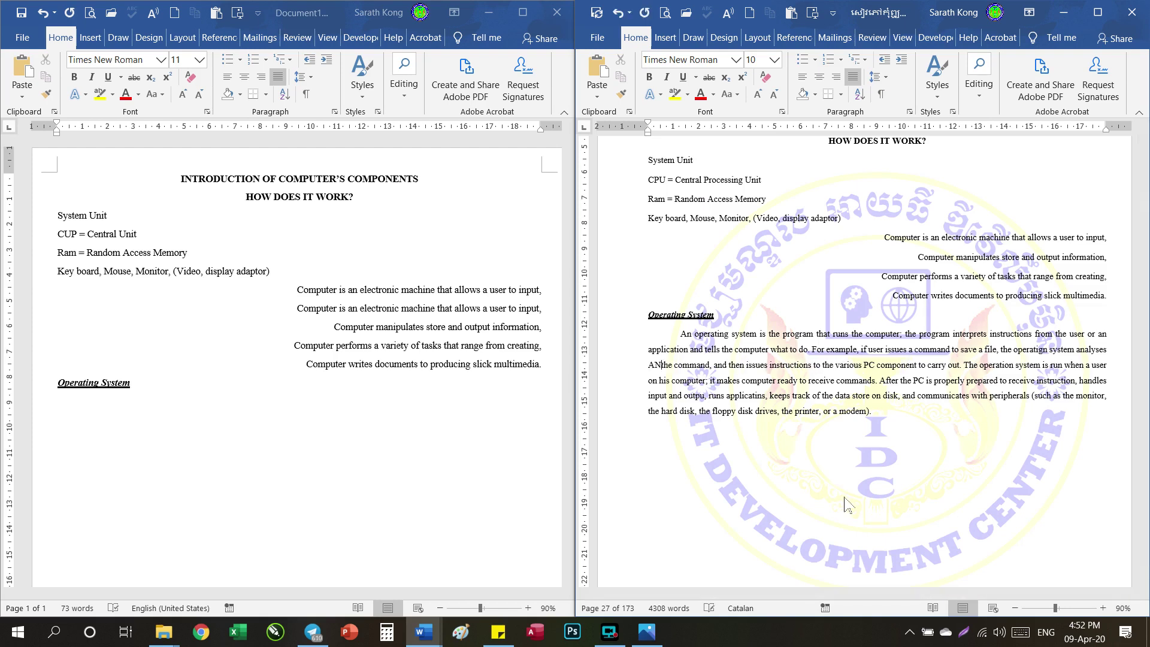
{"action": "left_click", "coordinate": [219, 423]}
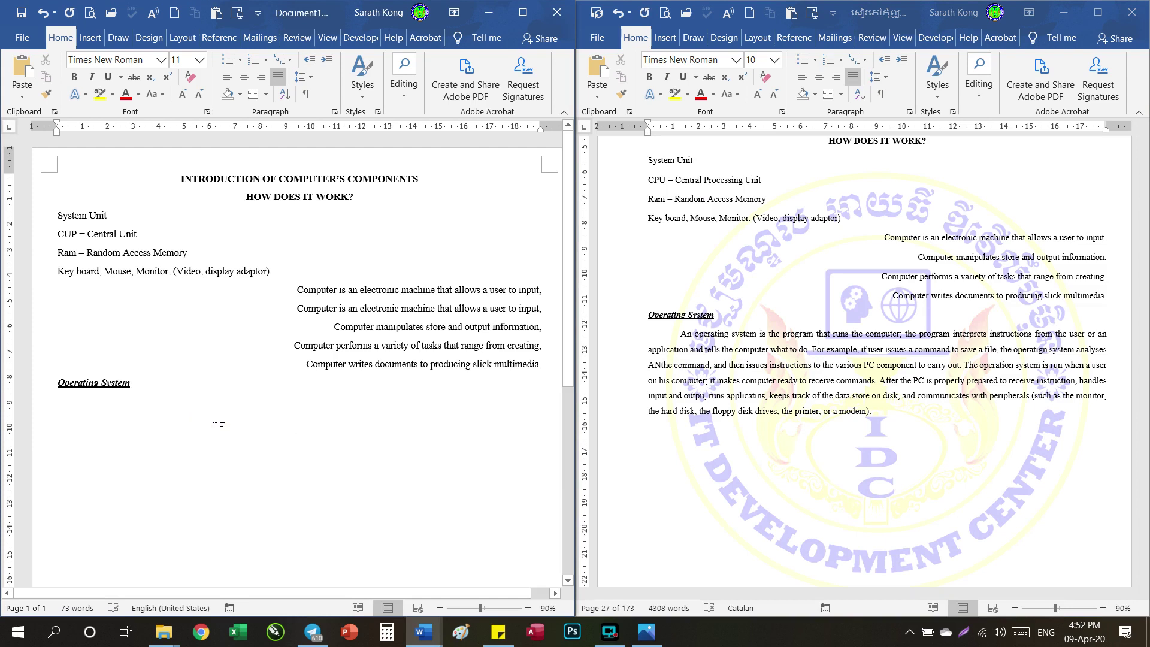
{"action": "type", "text": "A"}
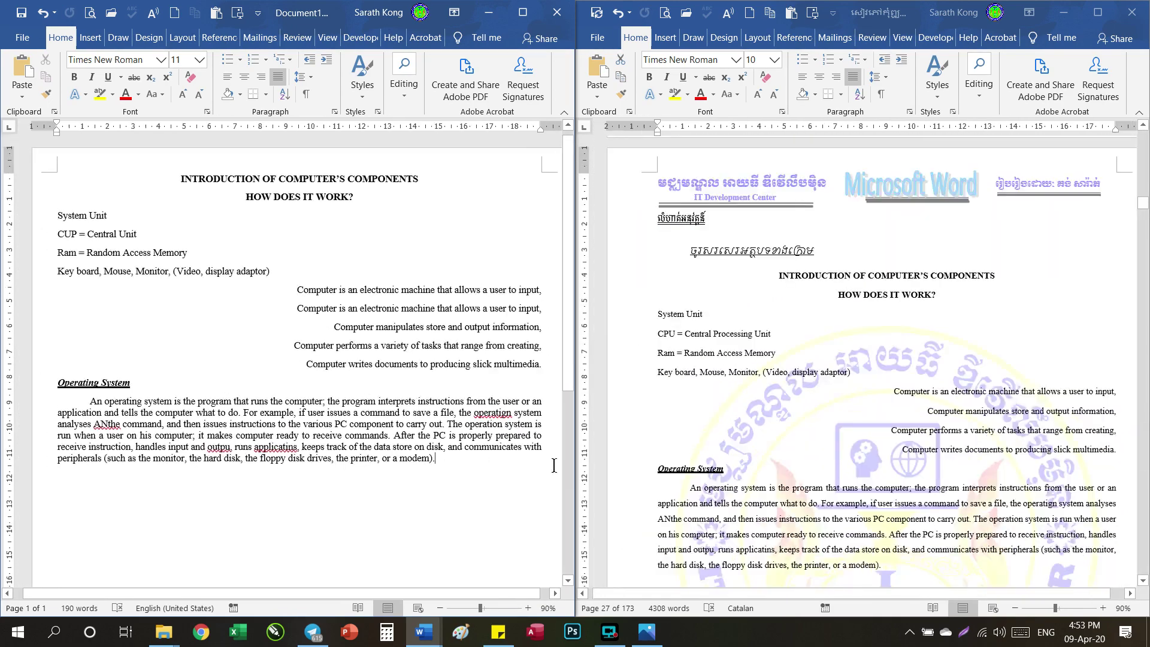
{"action": "left_click", "coordinate": [1131, 12]}
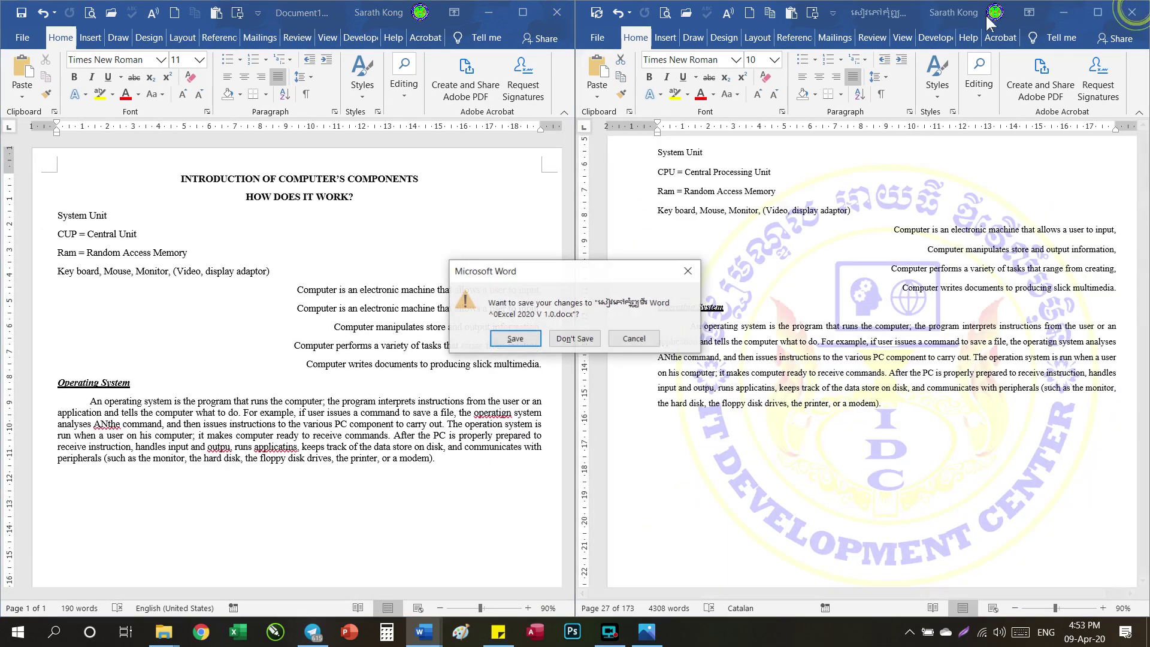
Discard changes to the reference document and find the stray 'AN' before 'the command'
{"action": "left_click", "coordinate": [574, 338]}
{"action": "scroll", "coordinate": [290, 349], "scroll_direction": "down", "scroll_amount": 1}
{"action": "scroll", "coordinate": [398, 412], "scroll_direction": "down", "scroll_amount": 3}
{"action": "scroll", "coordinate": [252, 300], "scroll_direction": "up", "scroll_amount": 4}
{"action": "left_click", "coordinate": [212, 394]}
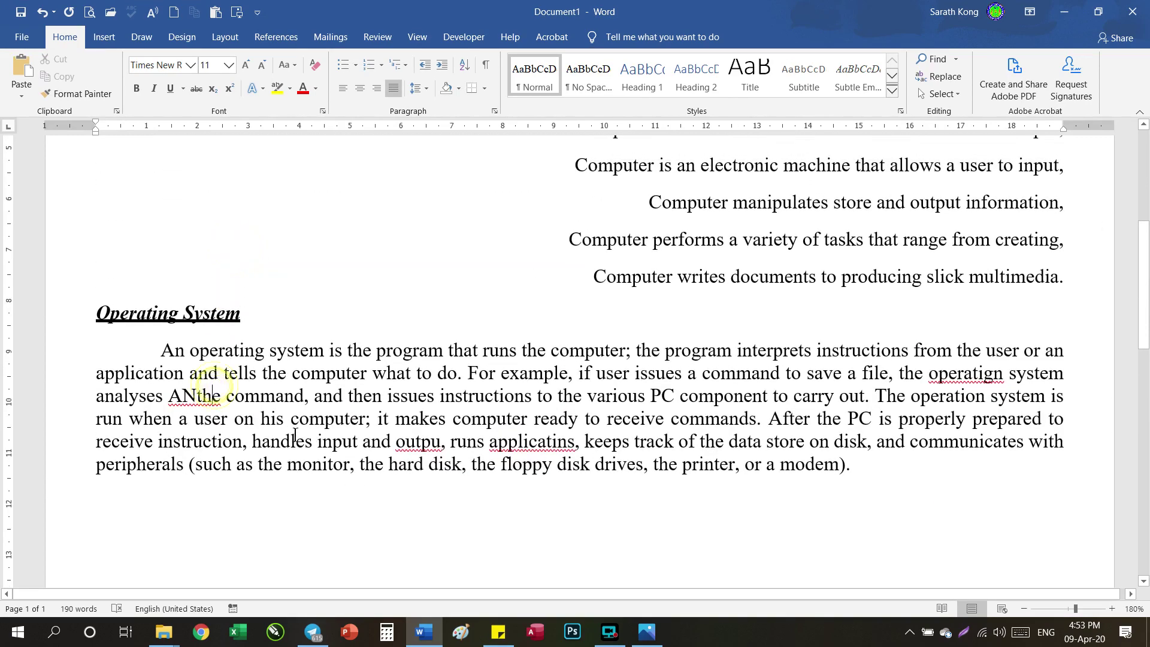
{"action": "left_click", "coordinate": [400, 396]}
{"action": "left_click", "coordinate": [638, 399]}
{"action": "left_click", "coordinate": [196, 398]}
Delete the stray AN so the sentence reads 'analyses the command'
{"action": "left_click", "coordinate": [239, 389]}
{"action": "left_click", "coordinate": [422, 440]}
{"action": "left_click", "coordinate": [244, 395]}
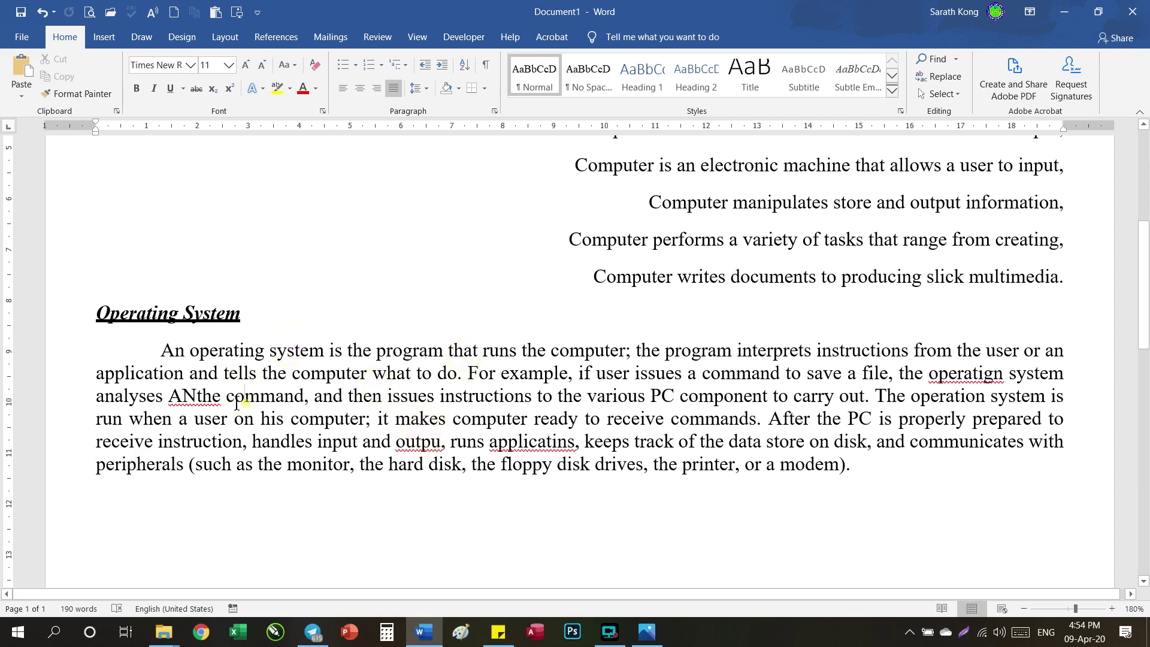
{"action": "left_click", "coordinate": [198, 399]}
{"action": "key", "text": "BackSpace"}
{"action": "key", "text": "BackSpace"}
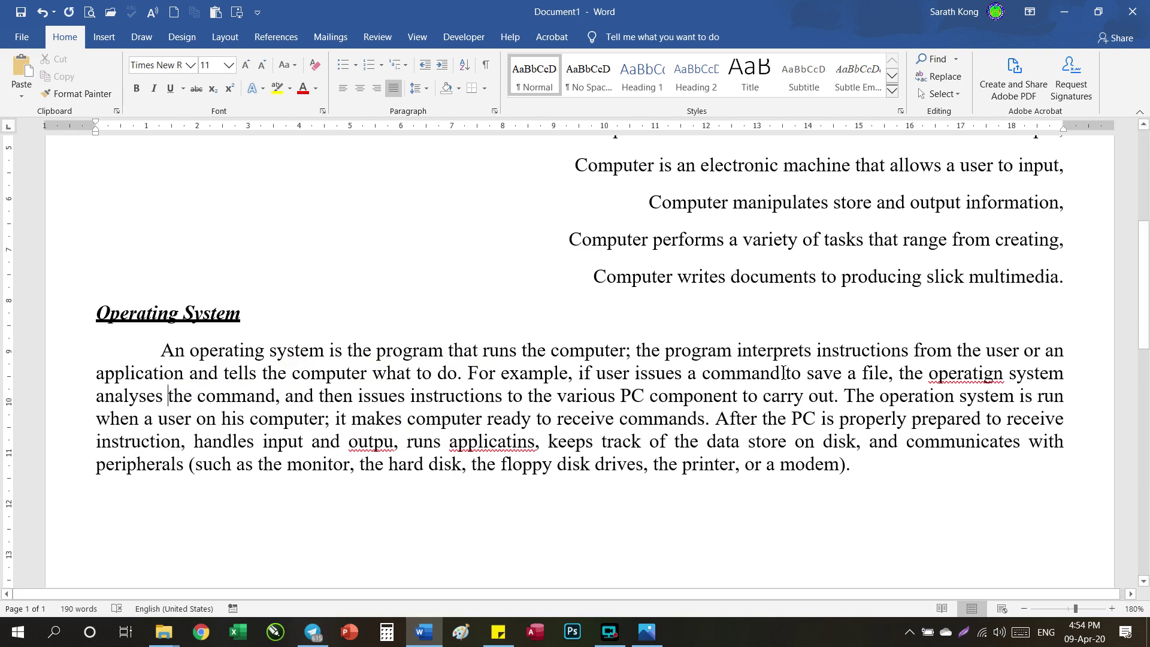
Locate the misspelled 'operatign' and switch to the Review ribbon
{"action": "left_click", "coordinate": [934, 374]}
{"action": "left_click", "coordinate": [950, 373]}
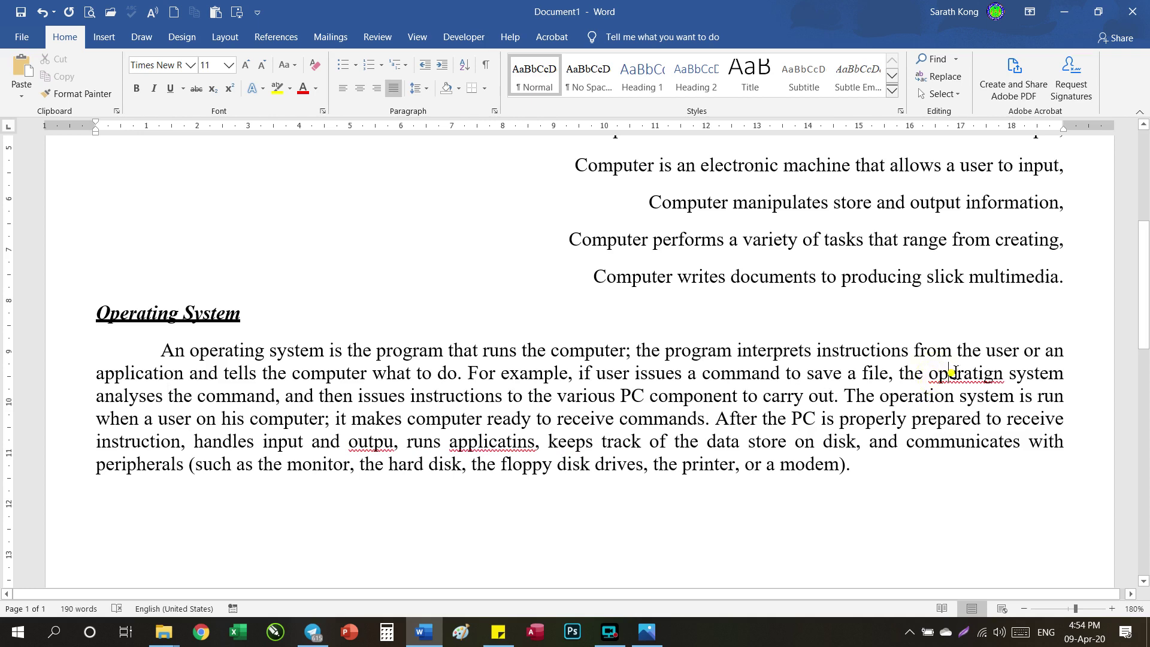
{"action": "left_click", "coordinate": [992, 376]}
{"action": "left_click", "coordinate": [980, 377]}
{"action": "left_click", "coordinate": [966, 373]}
{"action": "left_click", "coordinate": [957, 373]}
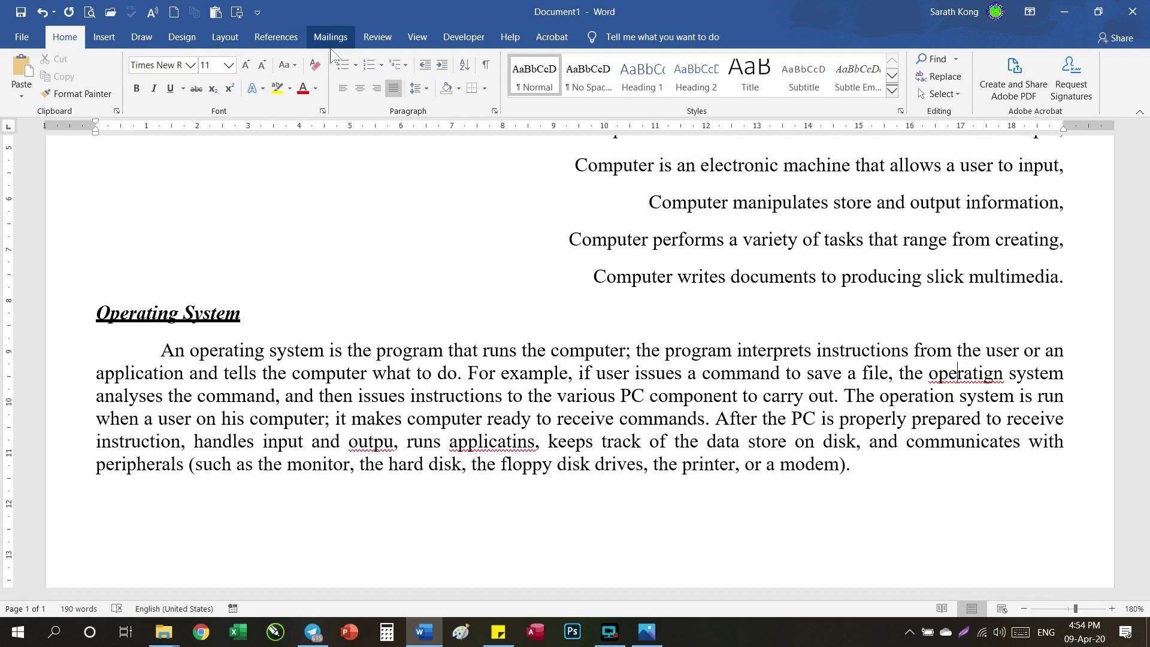
{"action": "left_click", "coordinate": [366, 36]}
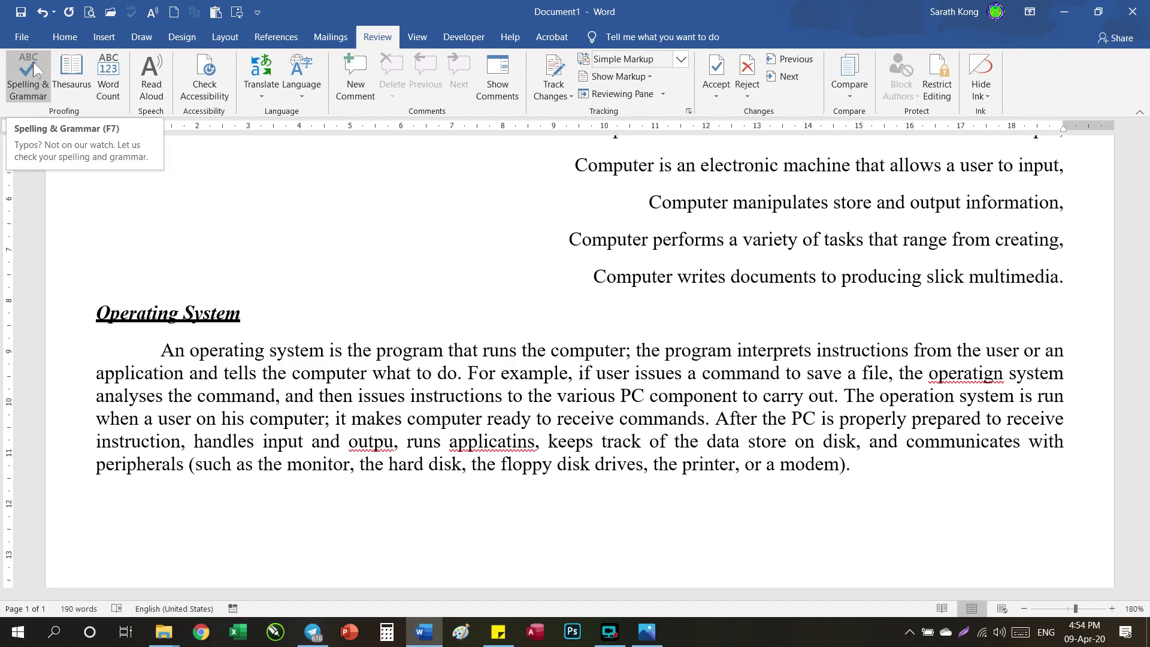
Run Spelling & Grammar, changing operatign, outpu and applicatins to operating, output and applications
{"action": "left_click", "coordinate": [28, 84]}
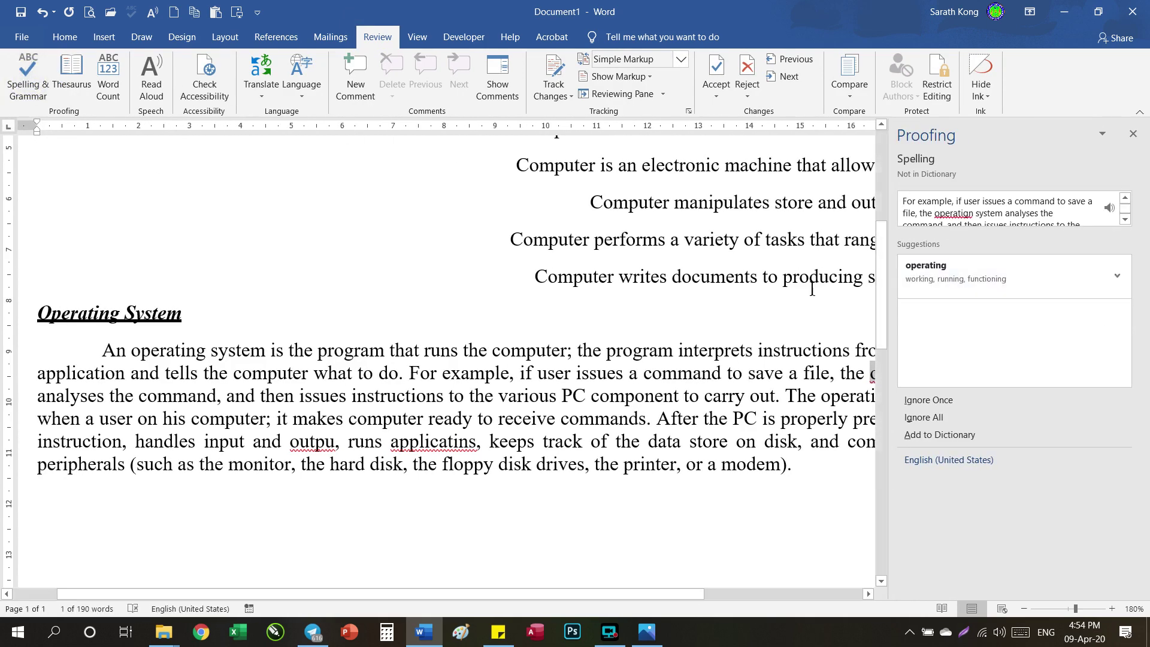
{"action": "left_click", "coordinate": [978, 283]}
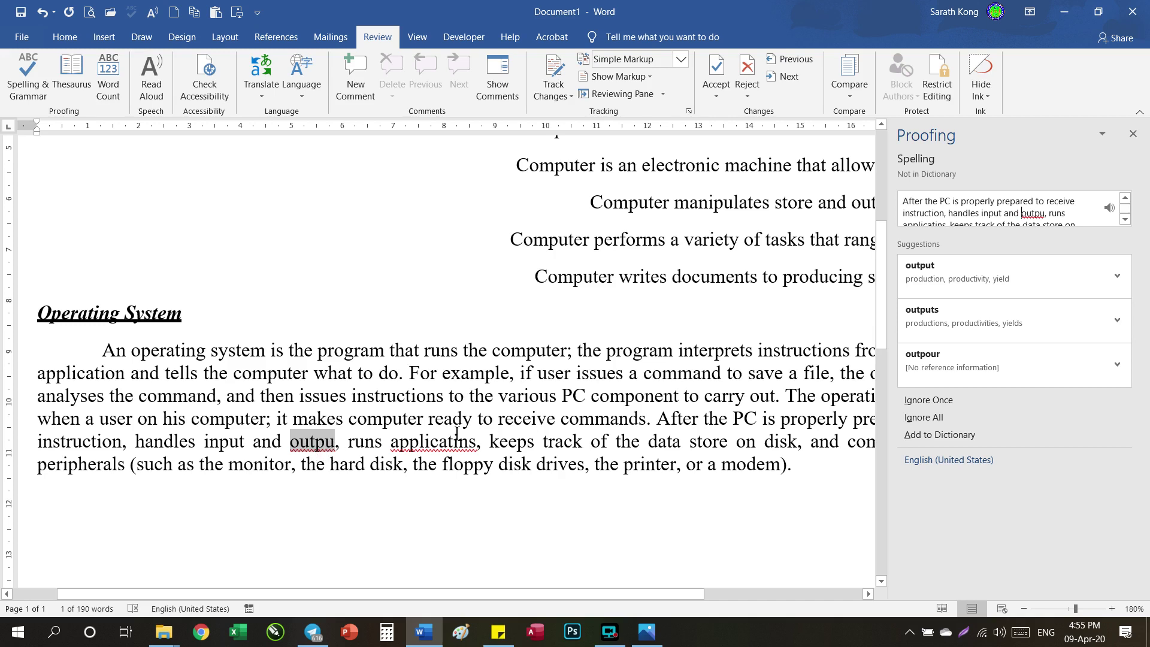
{"action": "left_click", "coordinate": [959, 274]}
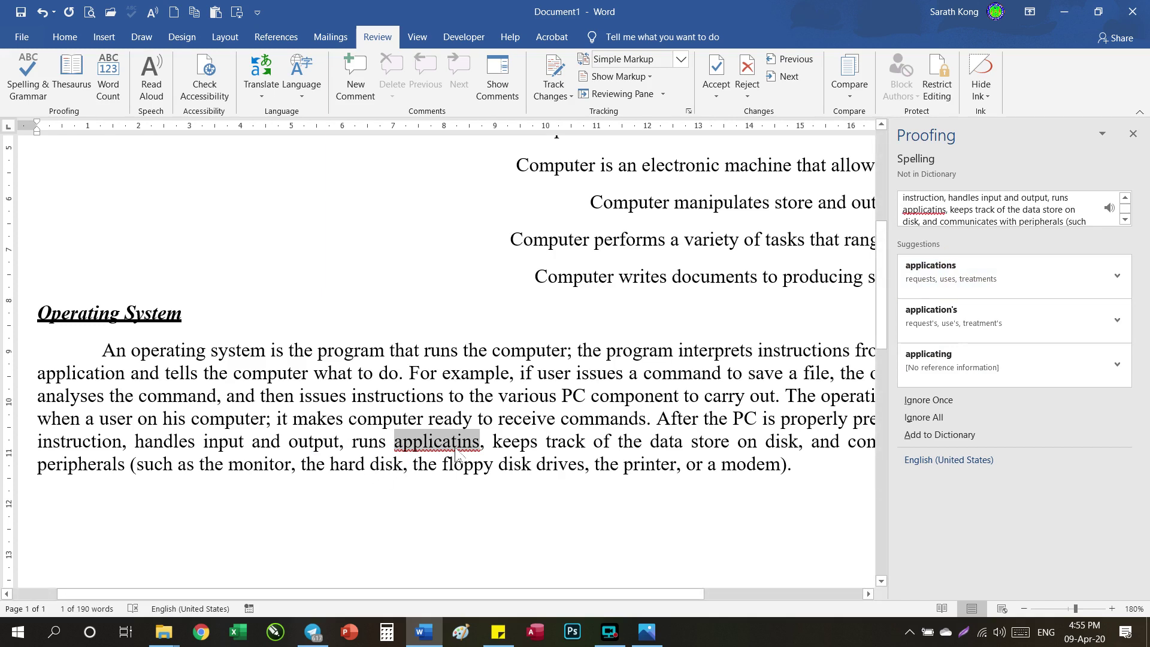
{"action": "left_click", "coordinate": [970, 275]}
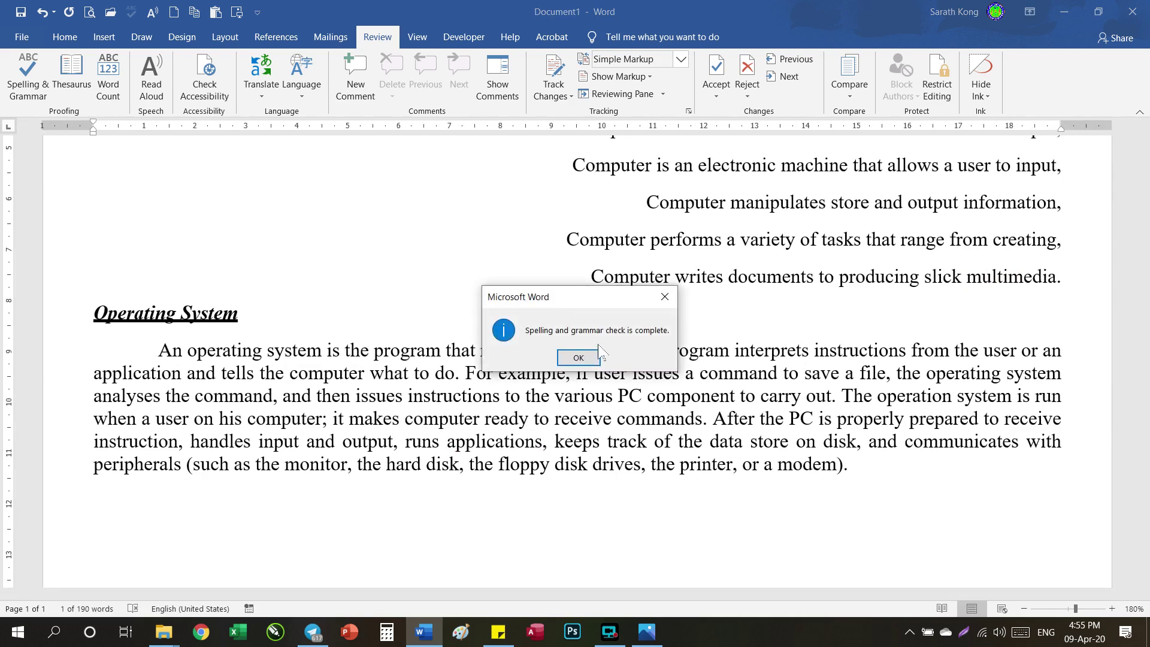
{"action": "left_click", "coordinate": [578, 353]}
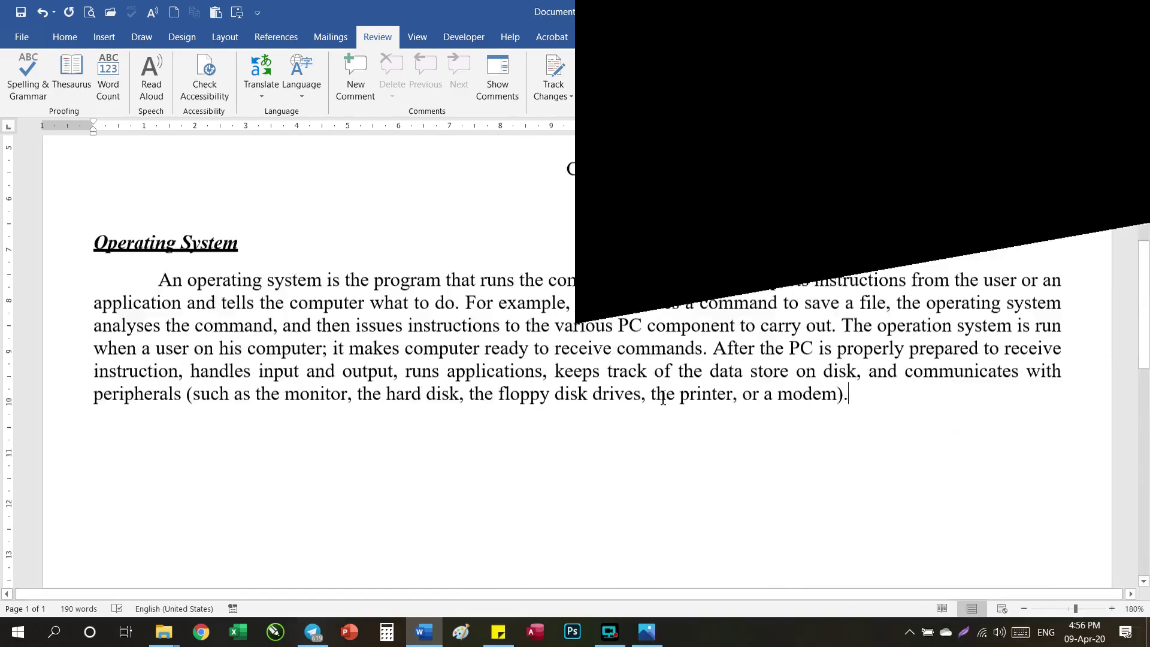
Scroll through the corrected exercise from the top to review the text
{"action": "scroll", "coordinate": [663, 399], "scroll_direction": "up", "scroll_amount": 5}
{"action": "scroll", "coordinate": [659, 392], "scroll_direction": "up", "scroll_amount": 2}
{"action": "scroll", "coordinate": [659, 391], "scroll_direction": "down", "scroll_amount": 2}
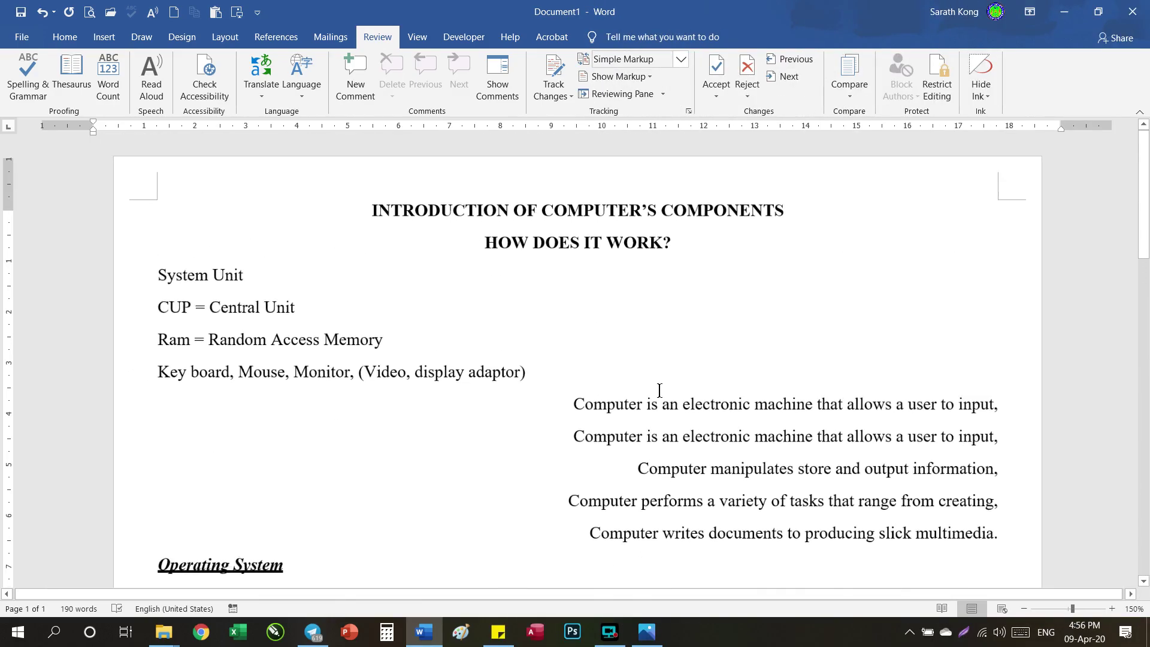
{"action": "scroll", "coordinate": [660, 391], "scroll_direction": "down", "scroll_amount": 1}
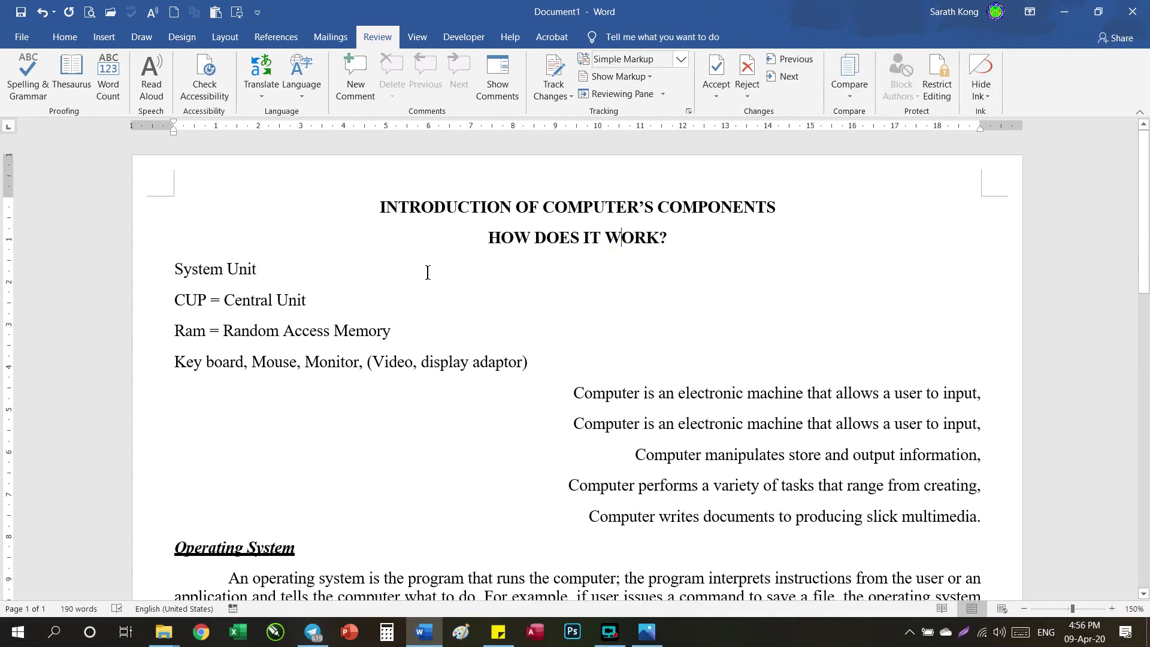
{"action": "scroll", "coordinate": [309, 359], "scroll_direction": "down", "scroll_amount": 4}
{"action": "left_click", "coordinate": [928, 333]}
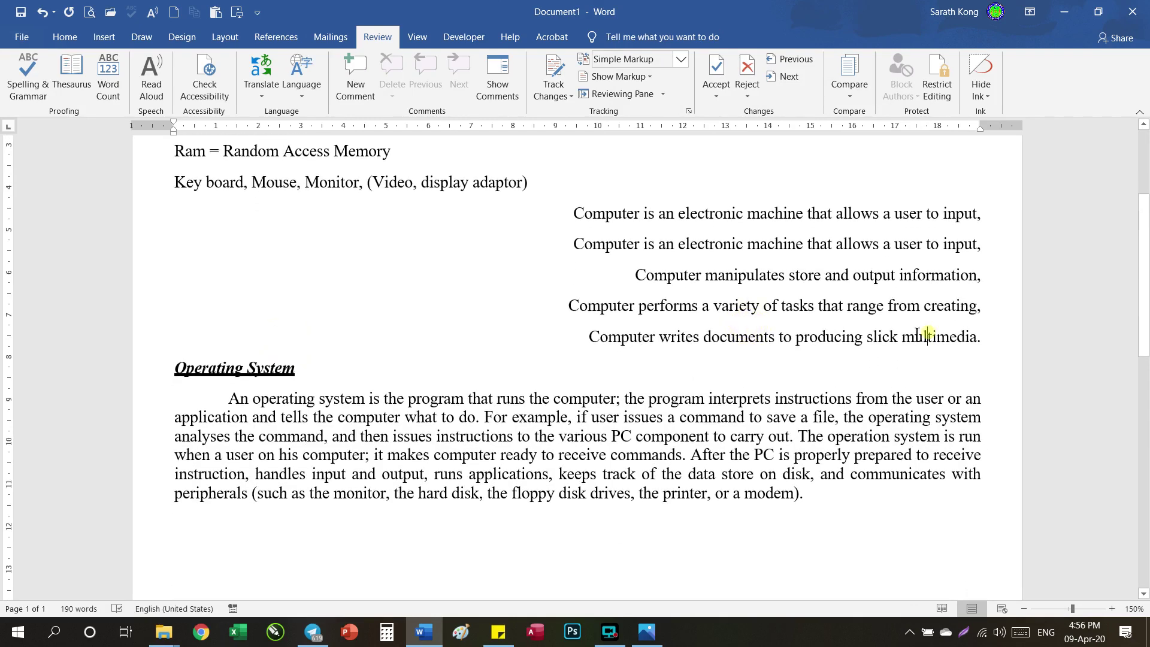
{"action": "scroll", "coordinate": [676, 436], "scroll_direction": "down", "scroll_amount": 3}
{"action": "scroll", "coordinate": [676, 436], "scroll_direction": "up", "scroll_amount": 5}
Undo and then restore the duplicated Computer line, and return to the Home ribbon
{"action": "left_click", "coordinate": [494, 306]}
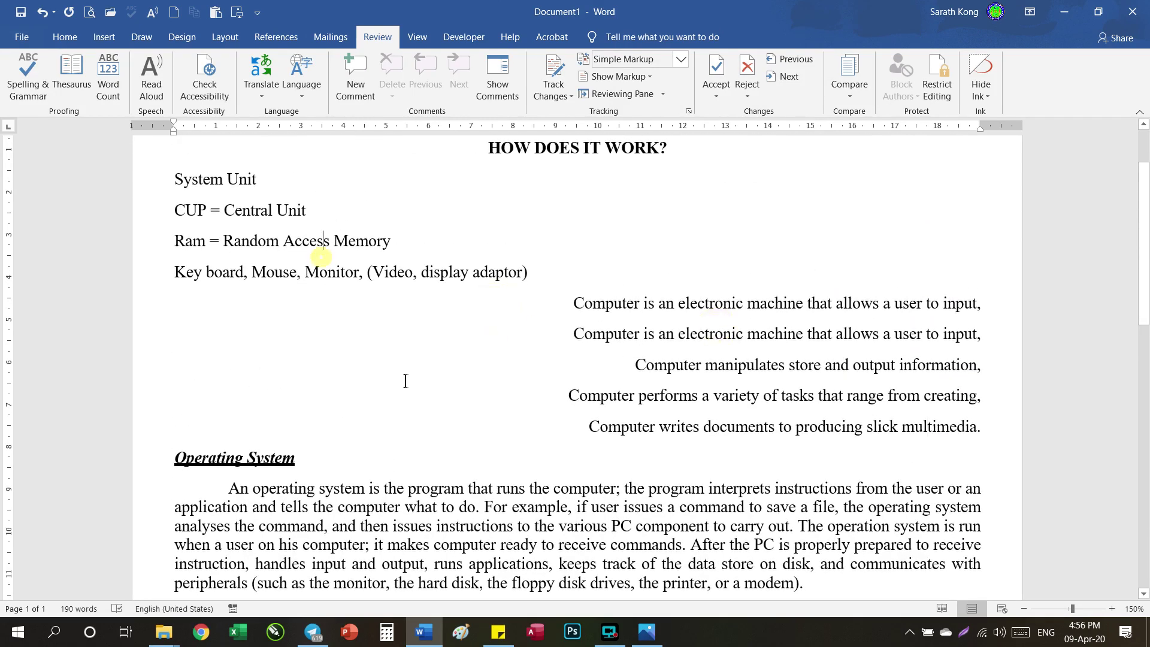
{"action": "key", "text": "ctrl+z"}
{"action": "scroll", "coordinate": [360, 372], "scroll_direction": "down", "scroll_amount": 3}
{"action": "left_click", "coordinate": [279, 359]}
{"action": "left_click", "coordinate": [553, 346]}
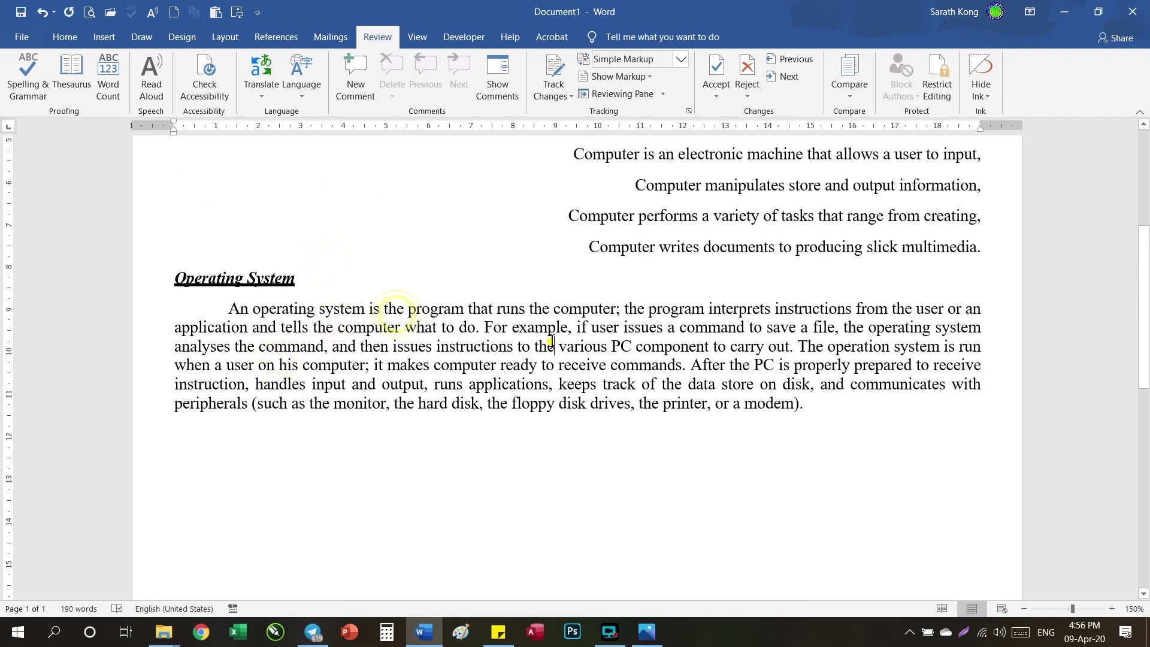
{"action": "key", "text": "ctrl+y"}
{"action": "scroll", "coordinate": [677, 390], "scroll_direction": "up", "scroll_amount": 2}
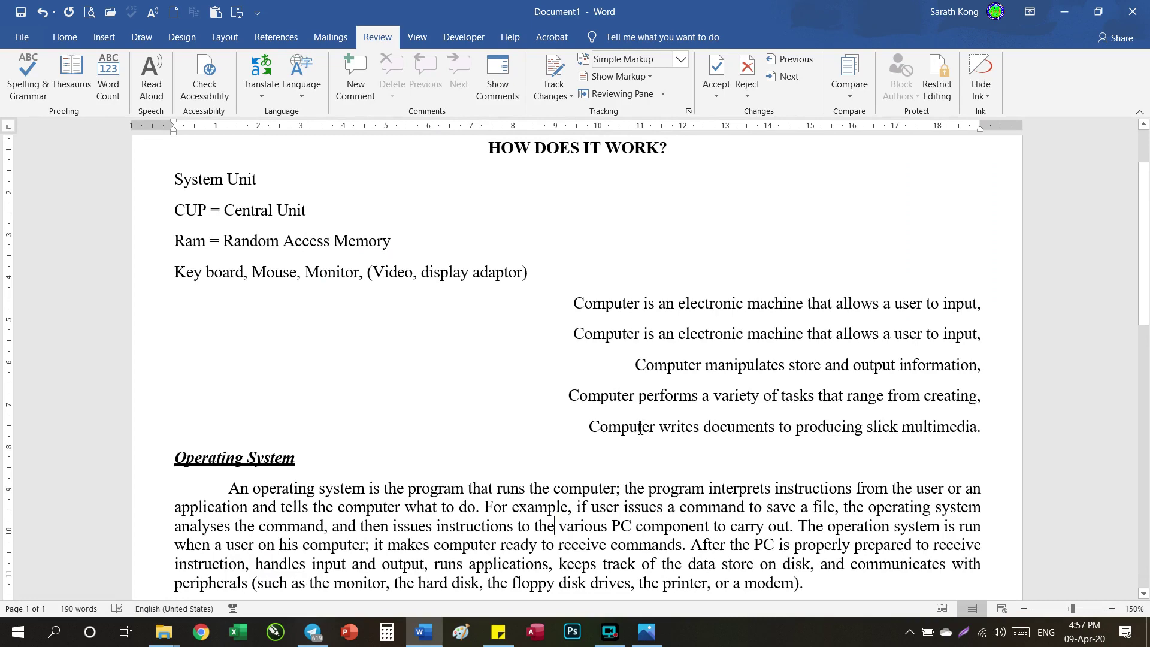
{"action": "scroll", "coordinate": [611, 392], "scroll_direction": "up", "scroll_amount": 2}
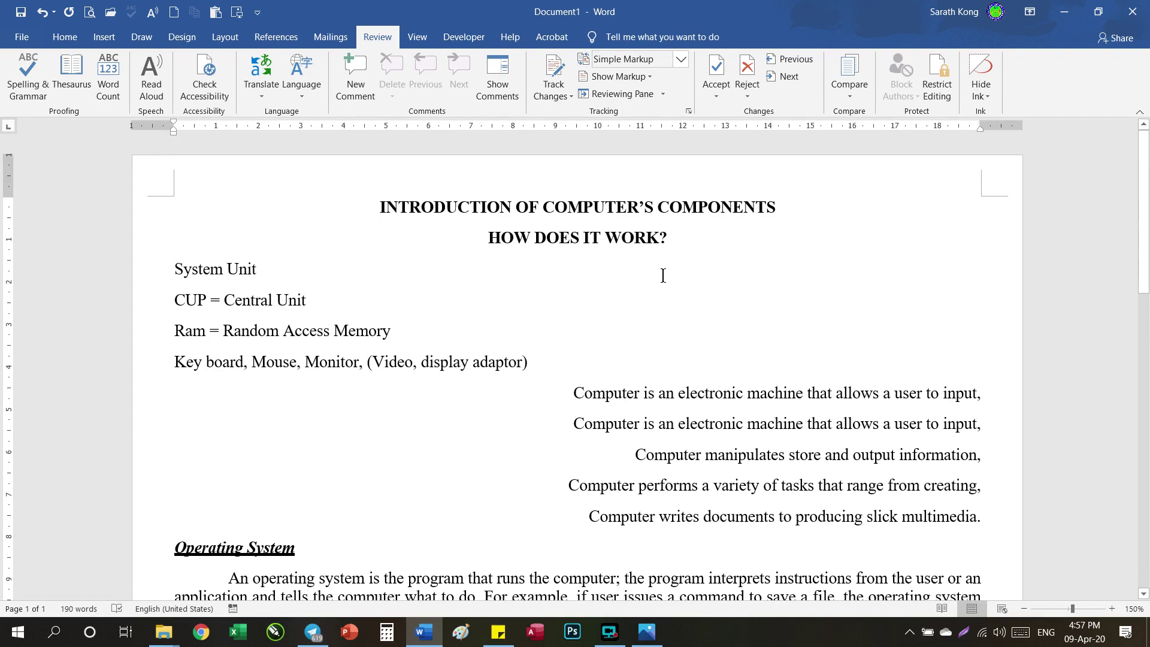
{"action": "left_click", "coordinate": [64, 37]}
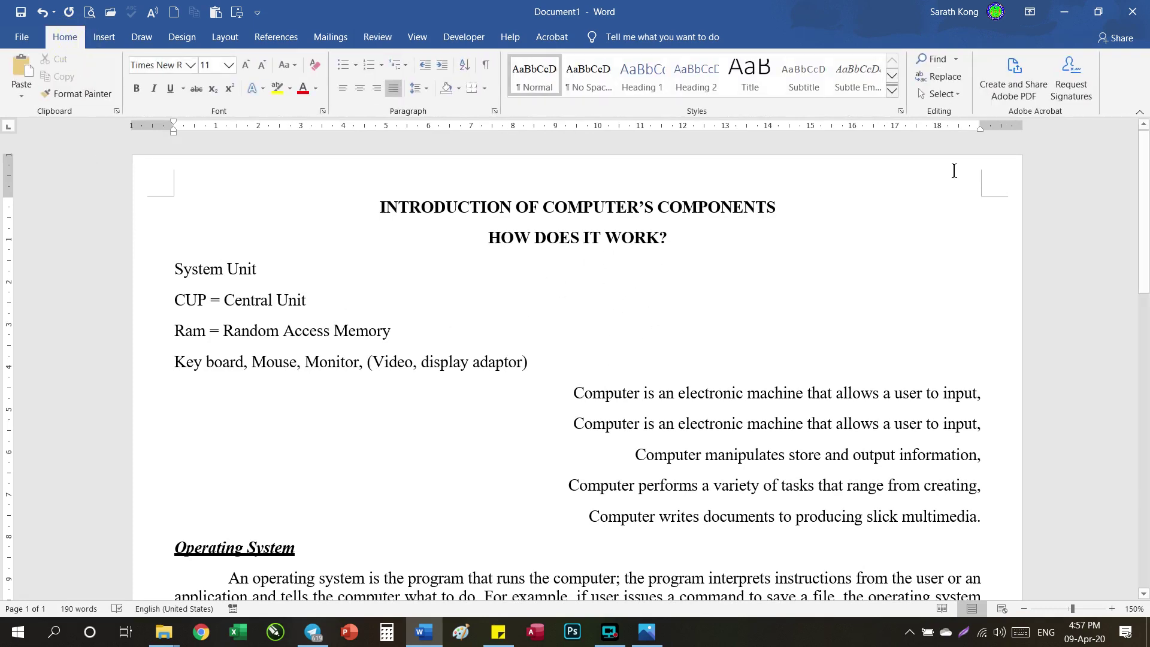
Select all the text and remove the space after each paragraph
{"action": "left_click", "coordinate": [958, 95]}
{"action": "left_click", "coordinate": [958, 96]}
{"action": "left_click", "coordinate": [957, 95]}
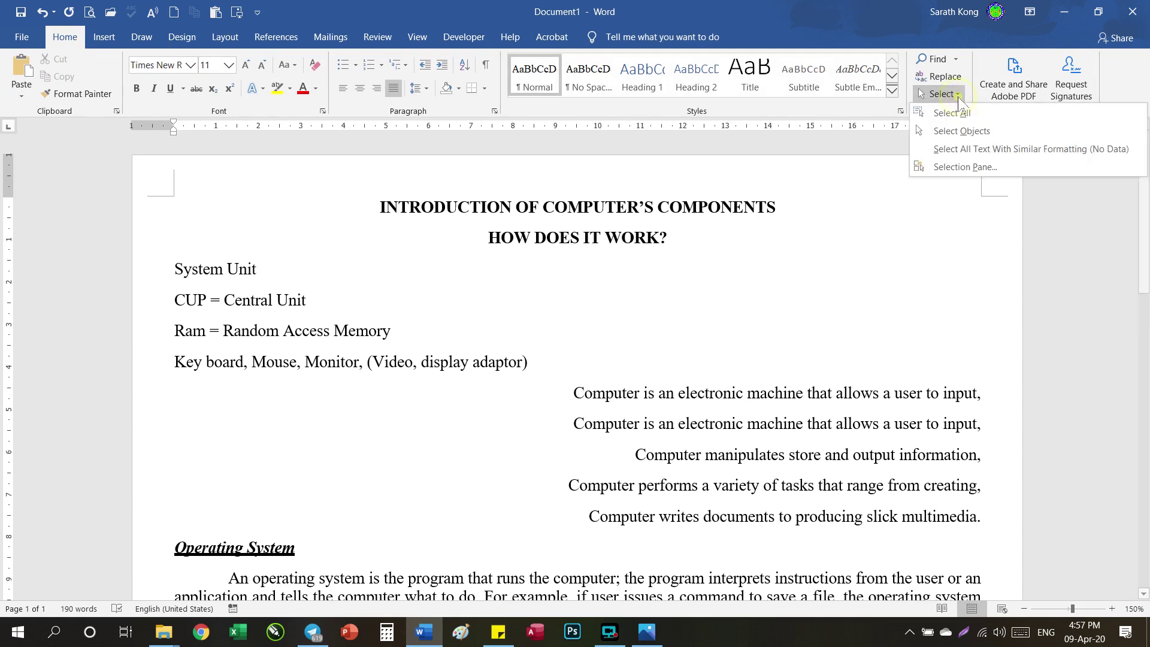
{"action": "left_click", "coordinate": [957, 114]}
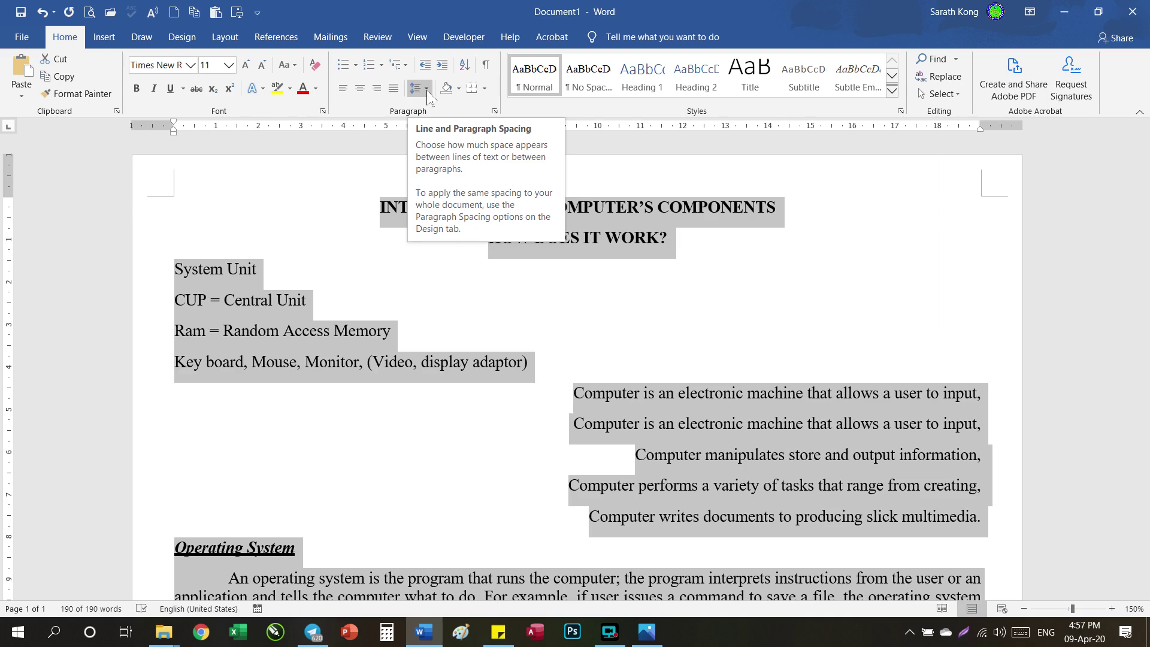
{"action": "left_click", "coordinate": [427, 91]}
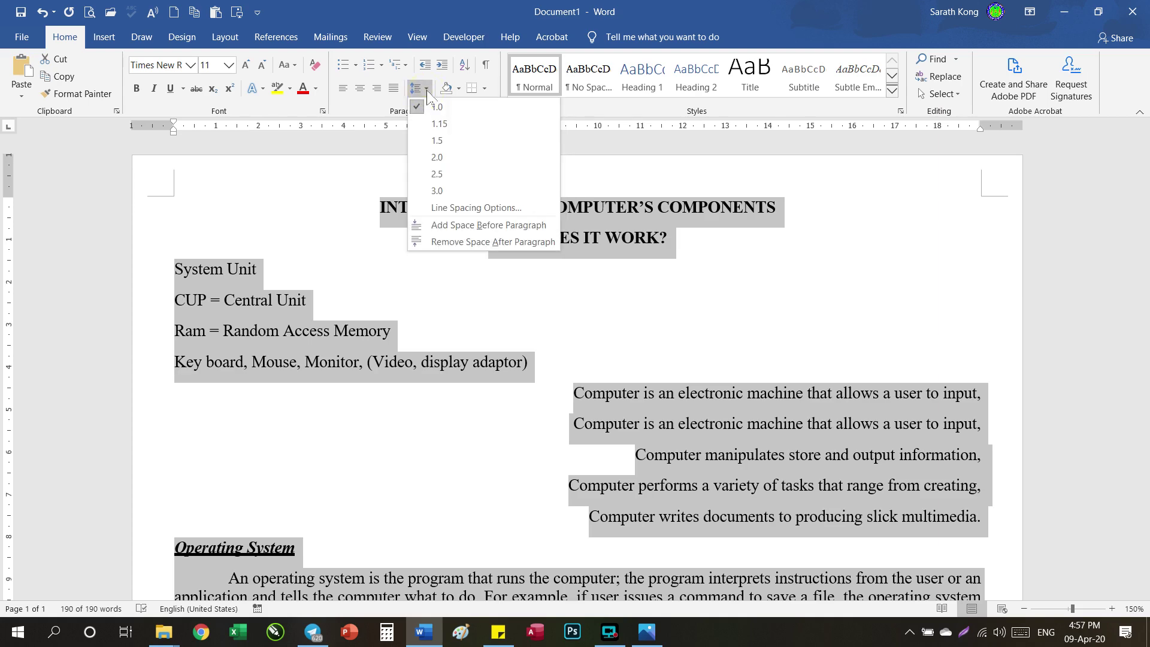
{"action": "left_click", "coordinate": [453, 242]}
{"action": "scroll", "coordinate": [837, 381], "scroll_direction": "down", "scroll_amount": 3}
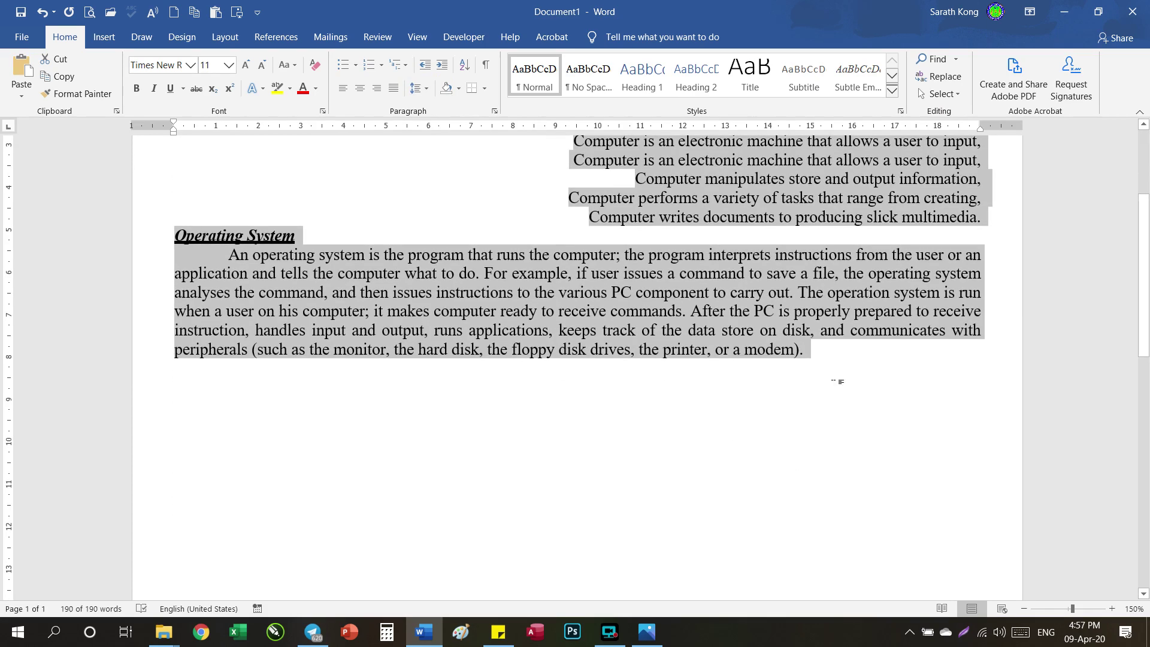
{"action": "left_click", "coordinate": [837, 382]}
Select all the text again and apply 1.15 line spacing to the whole document
{"action": "scroll", "coordinate": [814, 377], "scroll_direction": "up", "scroll_amount": 3}
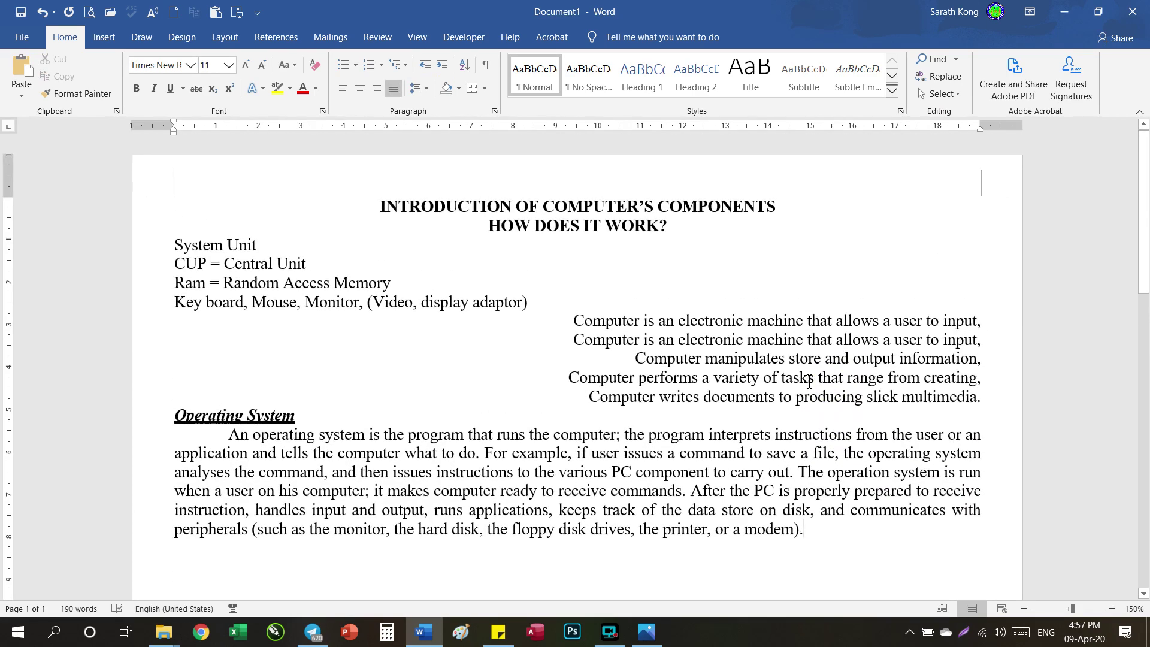
{"action": "scroll", "coordinate": [809, 381], "scroll_direction": "down", "scroll_amount": 3}
{"action": "scroll", "coordinate": [809, 382], "scroll_direction": "up", "scroll_amount": 3}
{"action": "left_click", "coordinate": [942, 94]}
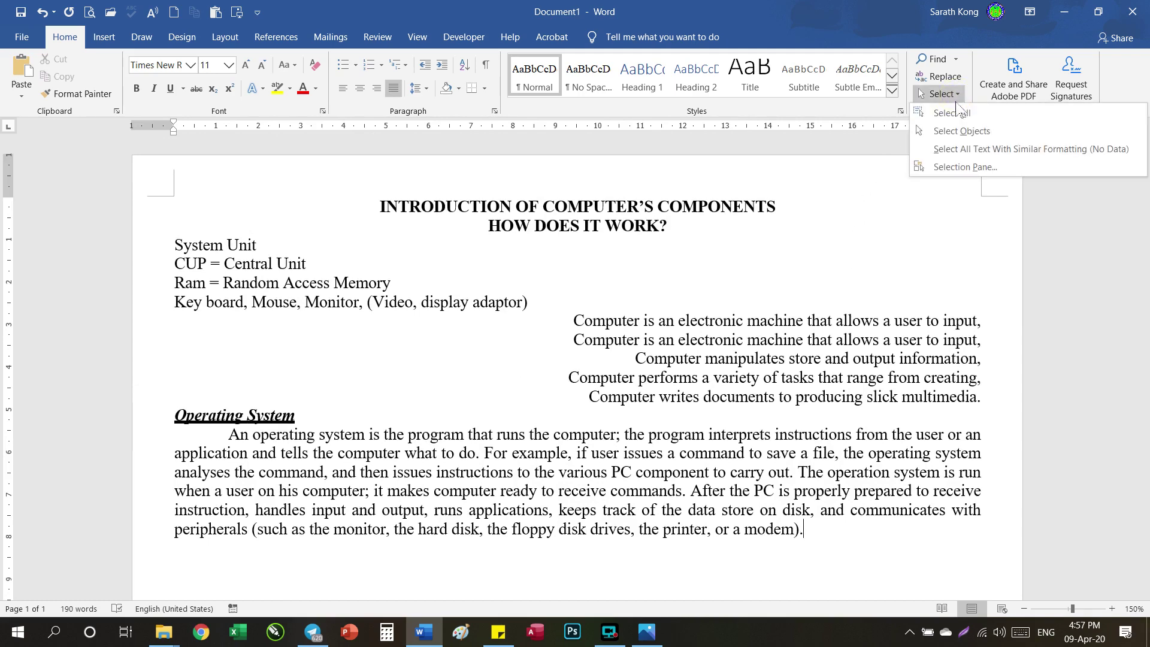
{"action": "left_click", "coordinate": [953, 114]}
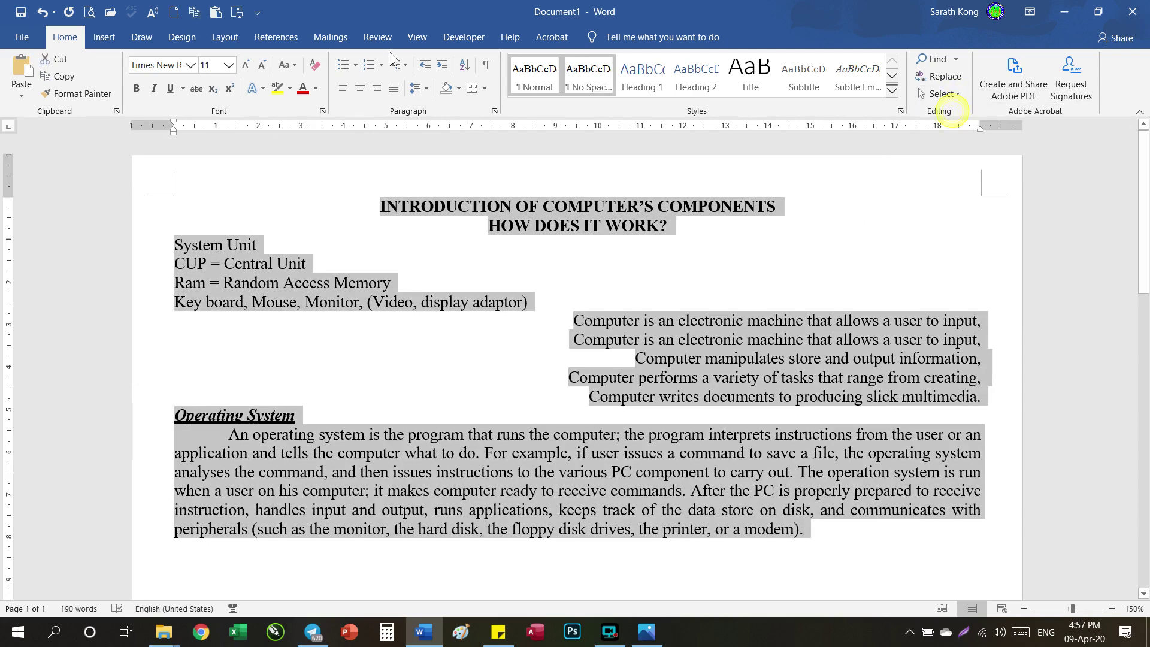
{"action": "left_click", "coordinate": [427, 89]}
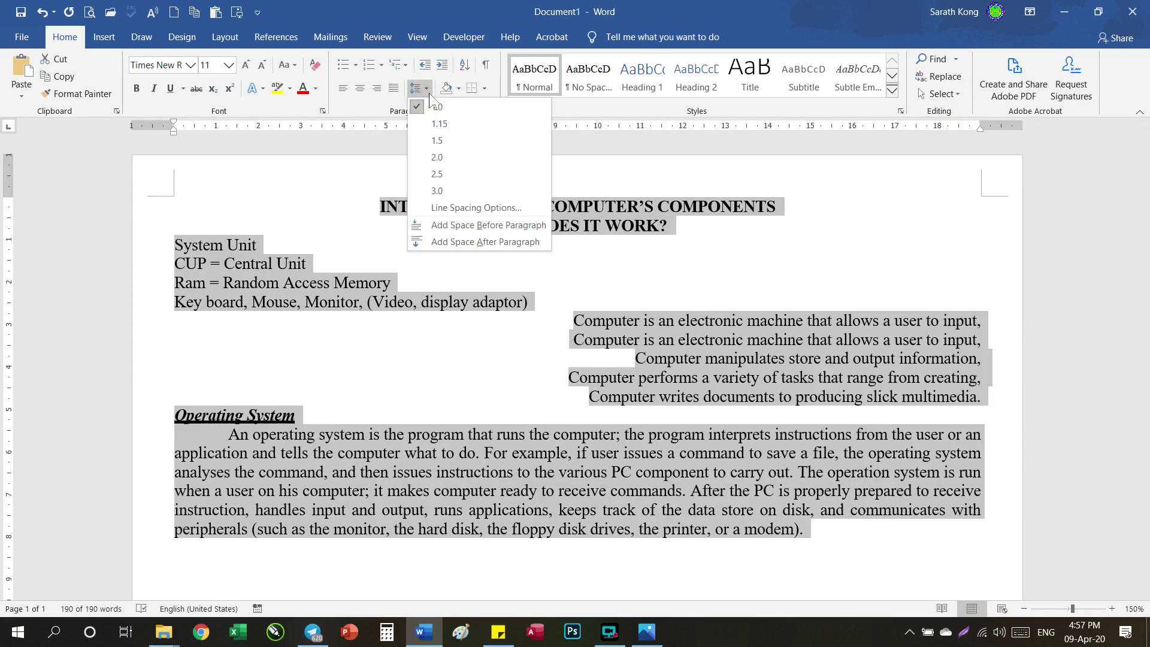
{"action": "left_click", "coordinate": [439, 141]}
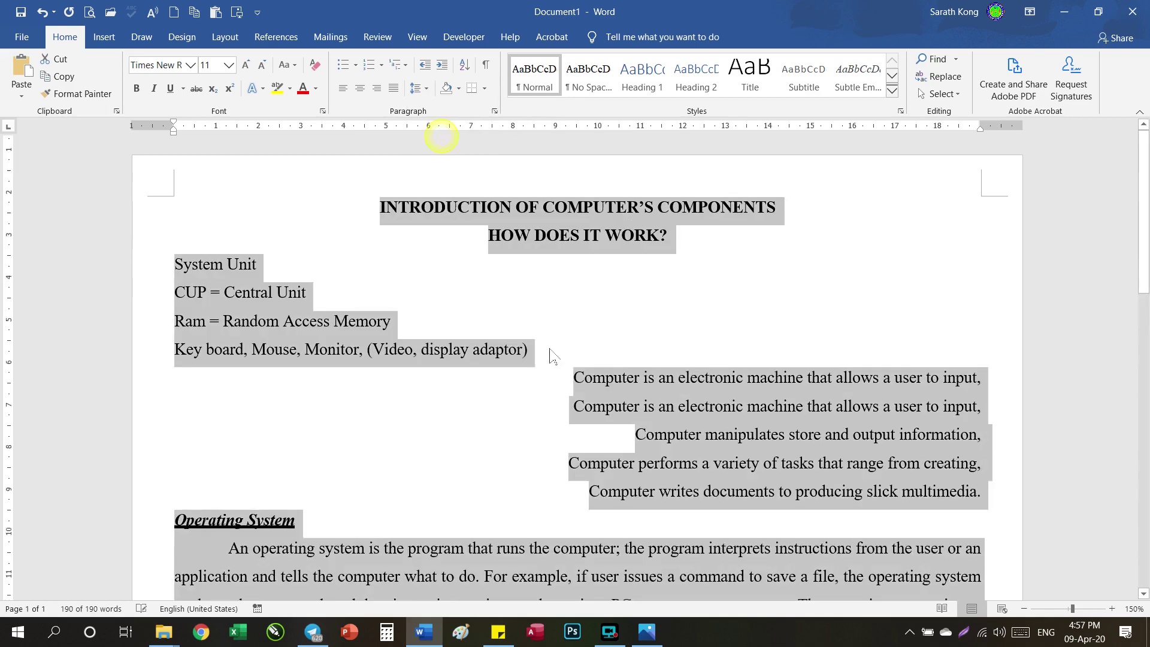
{"action": "scroll", "coordinate": [626, 378], "scroll_direction": "down", "scroll_amount": 5}
{"action": "left_click", "coordinate": [832, 348]}
{"action": "scroll", "coordinate": [833, 348], "scroll_direction": "up", "scroll_amount": 2}
{"action": "scroll", "coordinate": [719, 372], "scroll_direction": "up", "scroll_amount": 2}
{"action": "scroll", "coordinate": [616, 385], "scroll_direction": "down", "scroll_amount": 2}
{"action": "scroll", "coordinate": [552, 390], "scroll_direction": "up", "scroll_amount": 2}
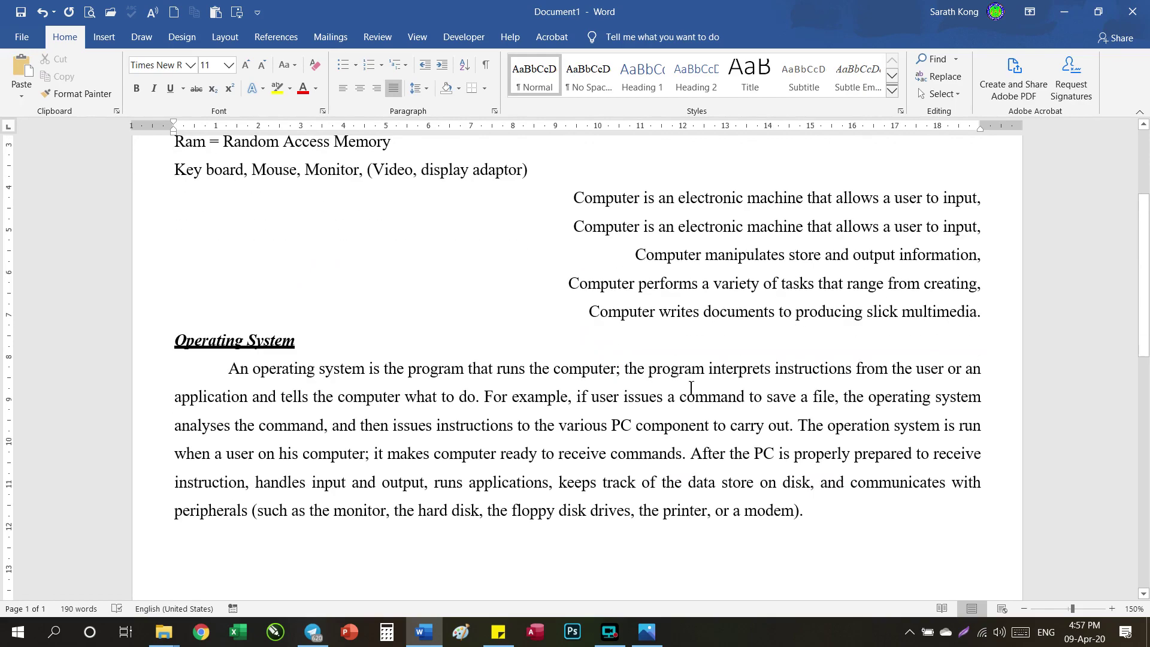
{"action": "scroll", "coordinate": [497, 365], "scroll_direction": "up", "scroll_amount": 3}
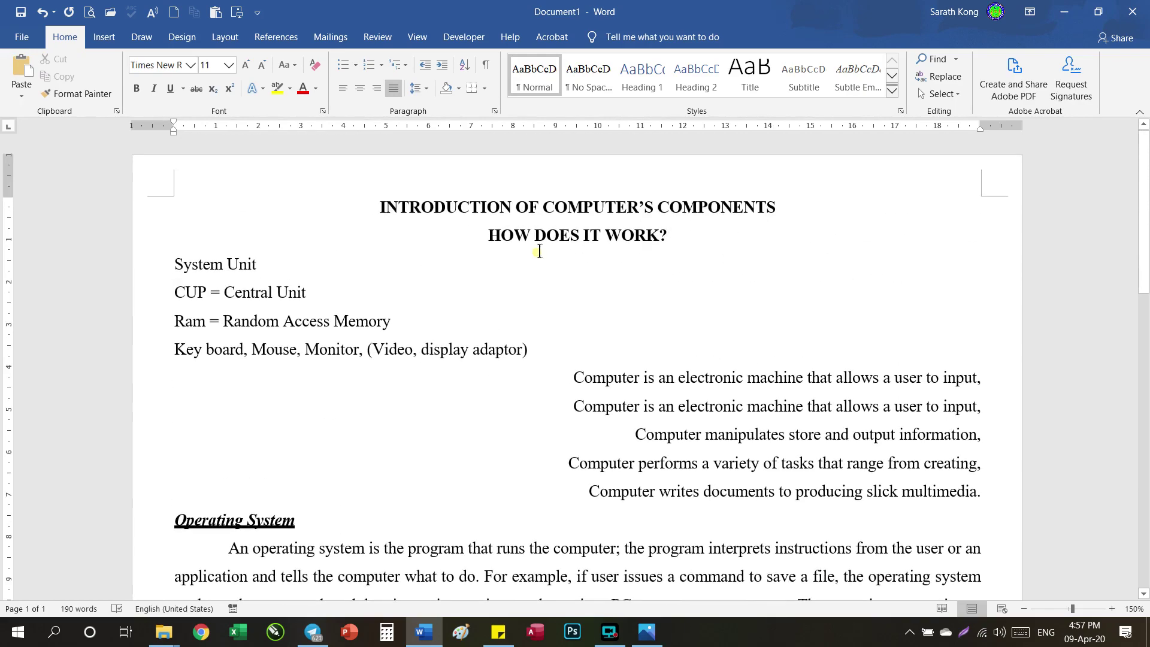
{"action": "left_click", "coordinate": [537, 251]}
{"action": "scroll", "coordinate": [537, 252], "scroll_direction": "down", "scroll_amount": 6}
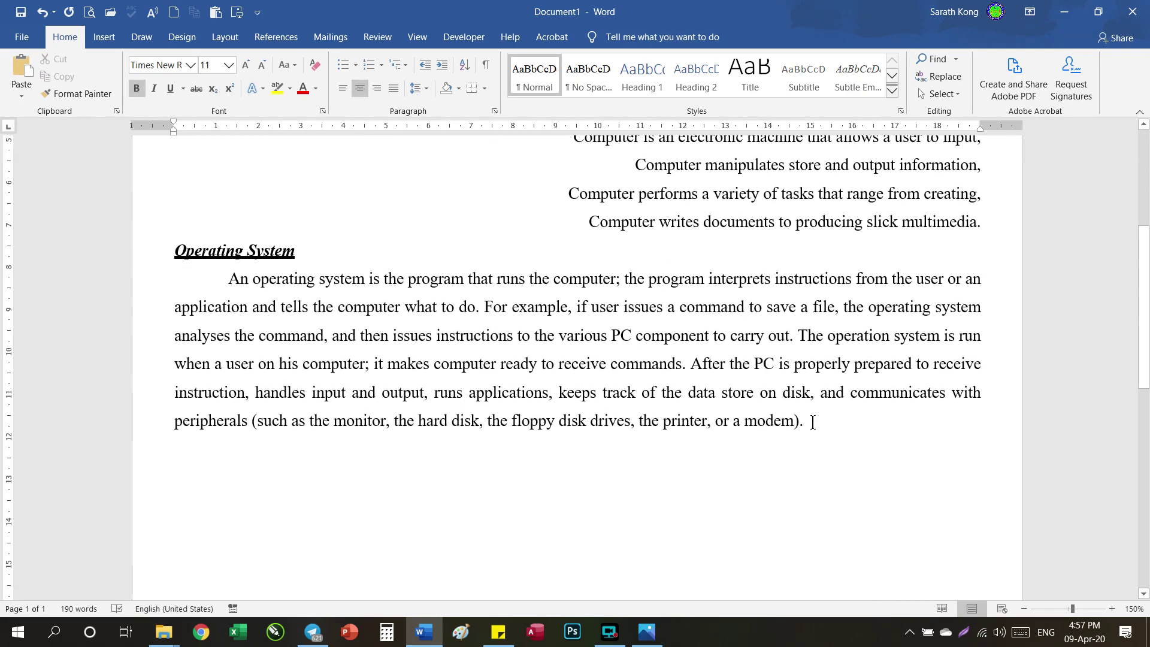
{"action": "left_click", "coordinate": [813, 423]}
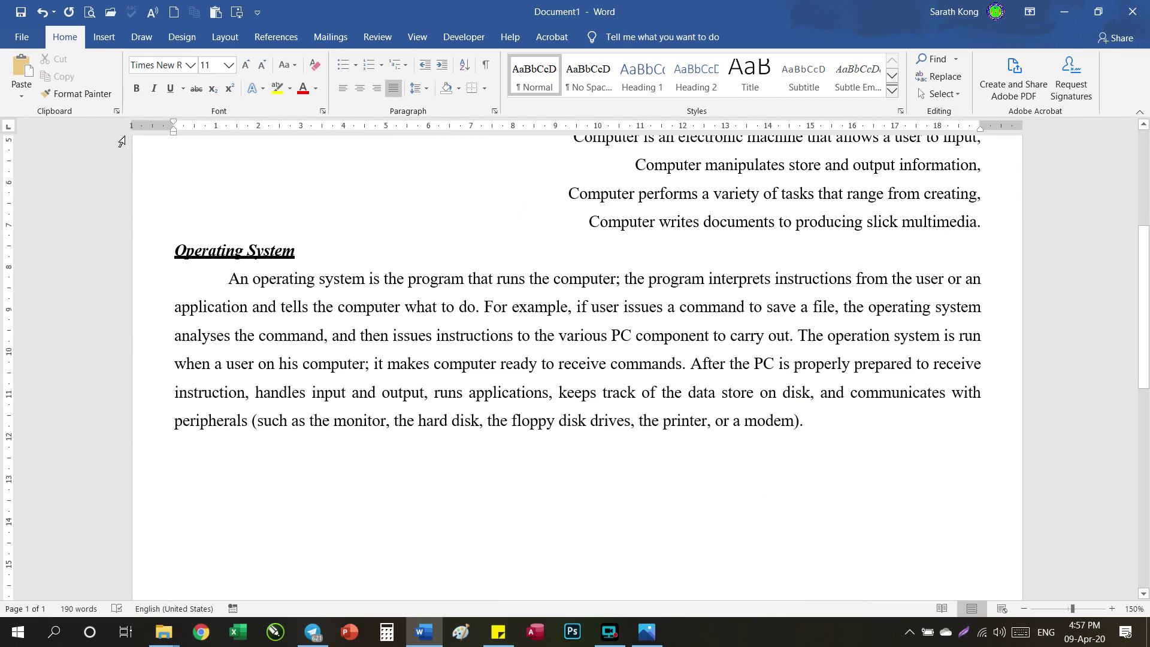
{"action": "left_click", "coordinate": [32, 31]}
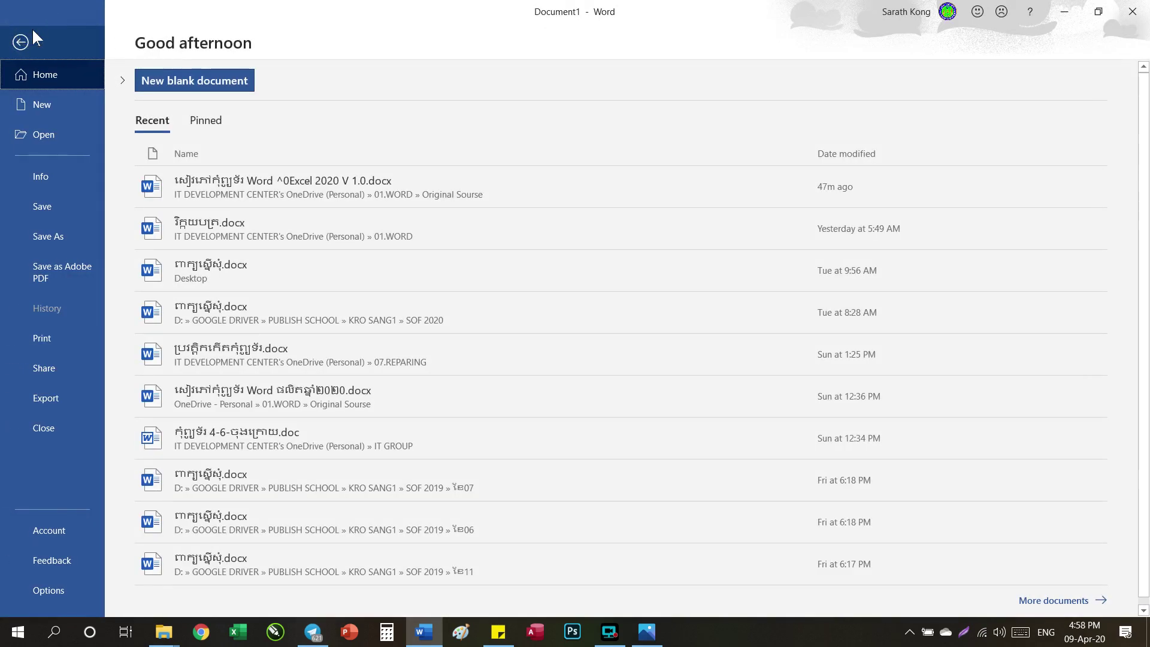
Open Save As with Browse and clear the suggested file name
{"action": "left_click", "coordinate": [44, 205]}
{"action": "left_click", "coordinate": [43, 206]}
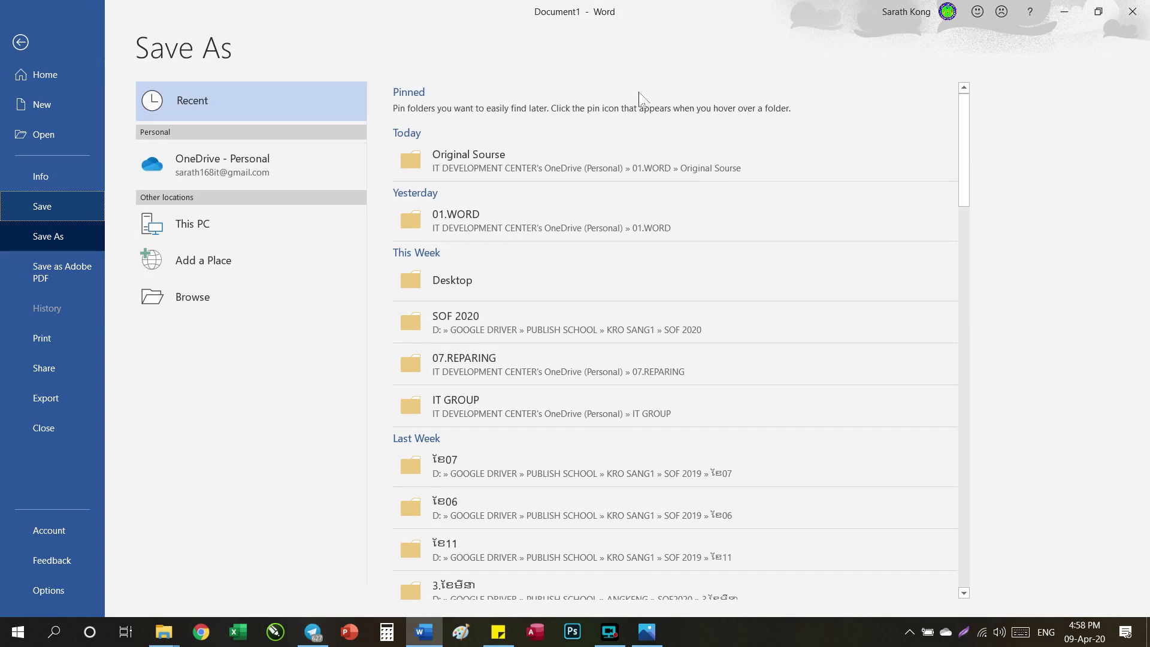
{"action": "left_click", "coordinate": [224, 302]}
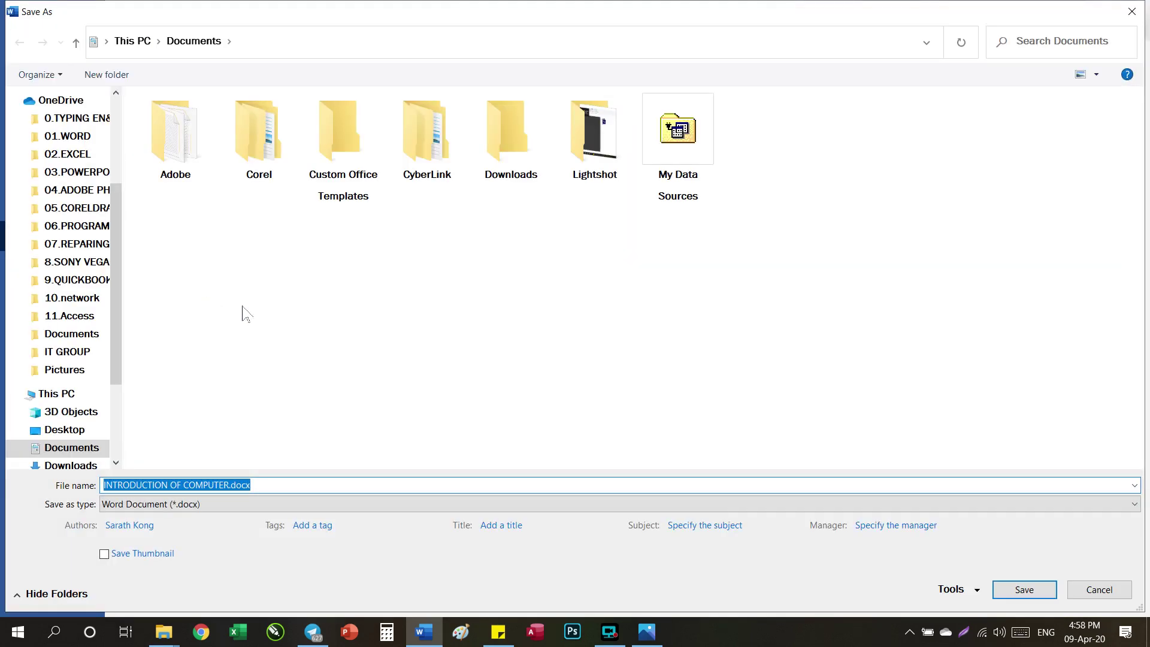
{"action": "left_click", "coordinate": [279, 485]}
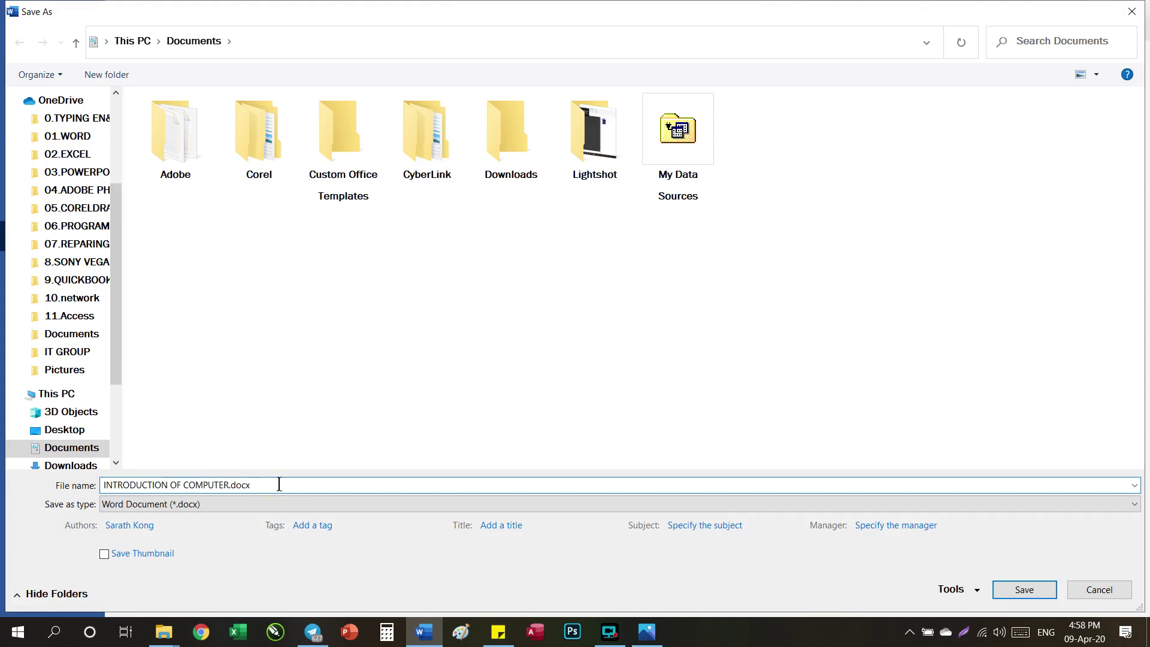
{"action": "left_click_drag", "start_coordinate": [279, 484], "coordinate": [90, 469]}
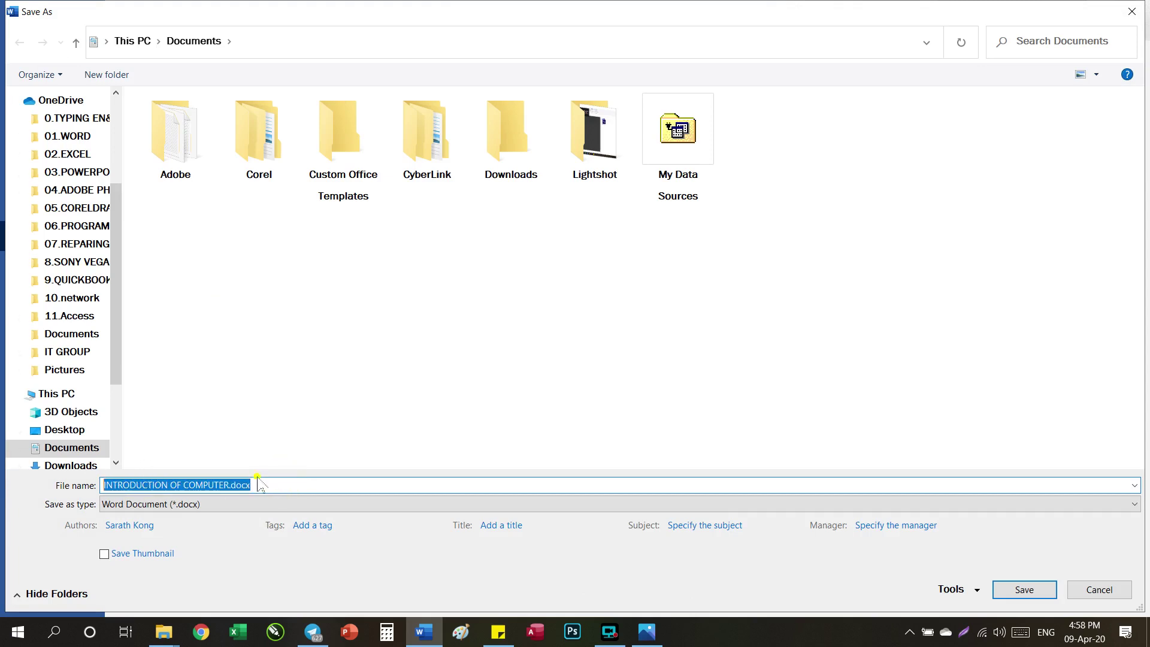
{"action": "left_click", "coordinate": [287, 484]}
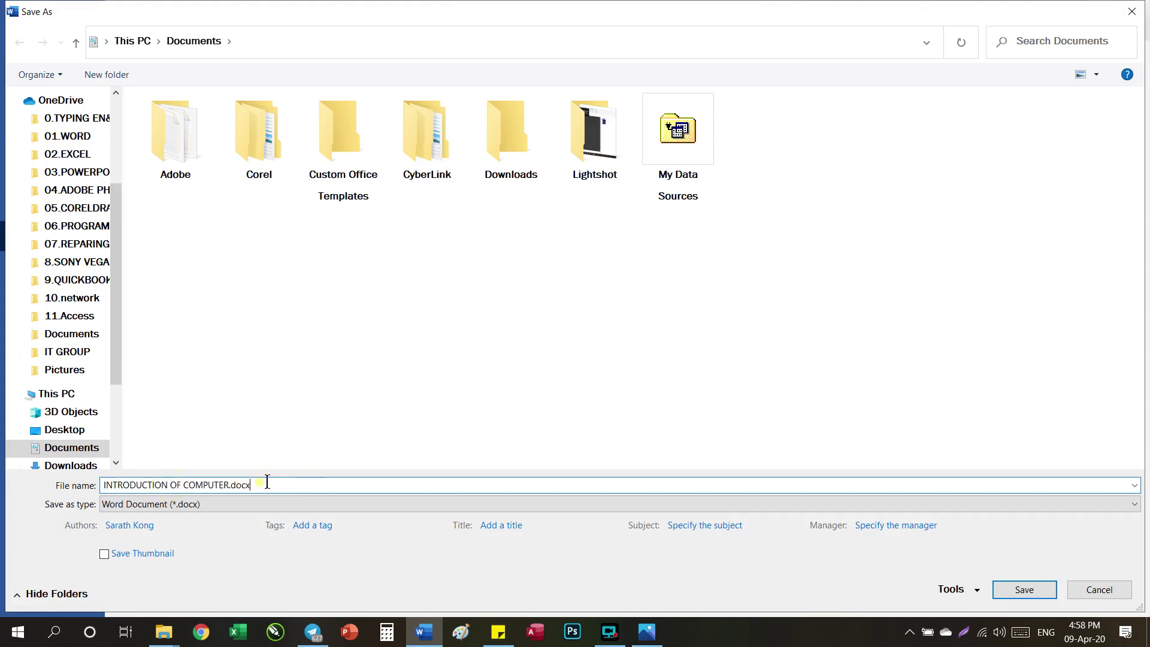
{"action": "key", "text": "BackSpace"}
{"action": "key", "text": "BackSpace"}
{"action": "key", "text": "BackSpace"}
{"action": "key", "text": "BackSpace"}
{"action": "key", "text": "BackSpace"}
{"action": "key", "text": "BackSpace"}
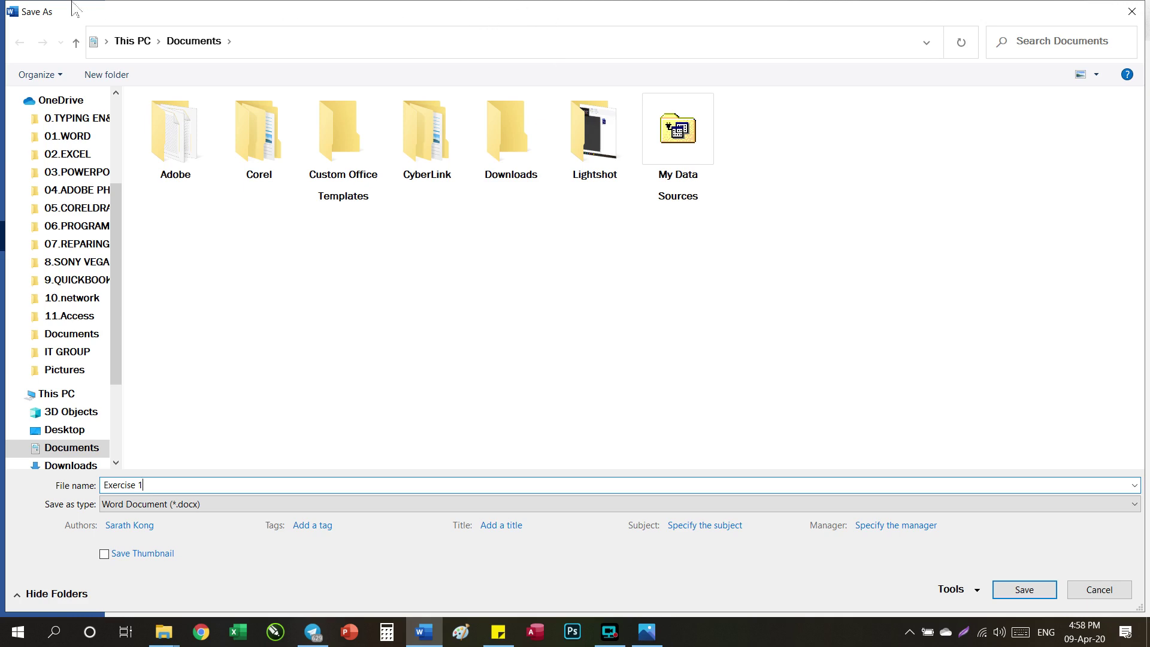
Save the document as 'Exercise 1' in the Documents folder
{"action": "double_click", "coordinate": [502, 19]}
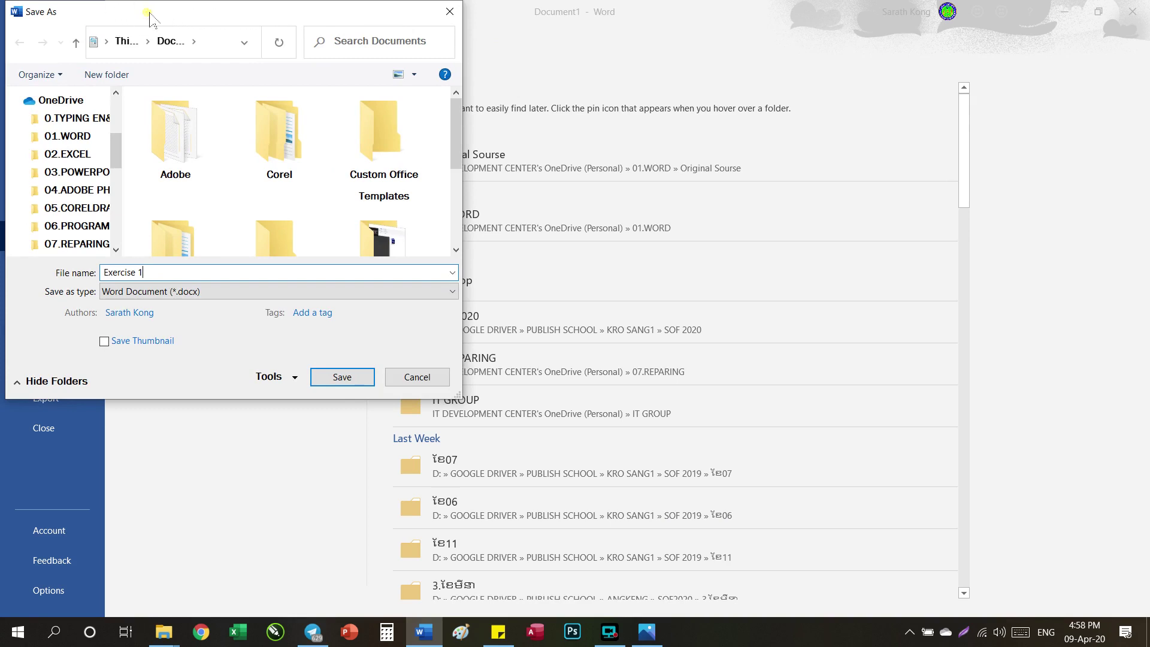
{"action": "left_click_drag", "start_coordinate": [146, 18], "coordinate": [437, 52]}
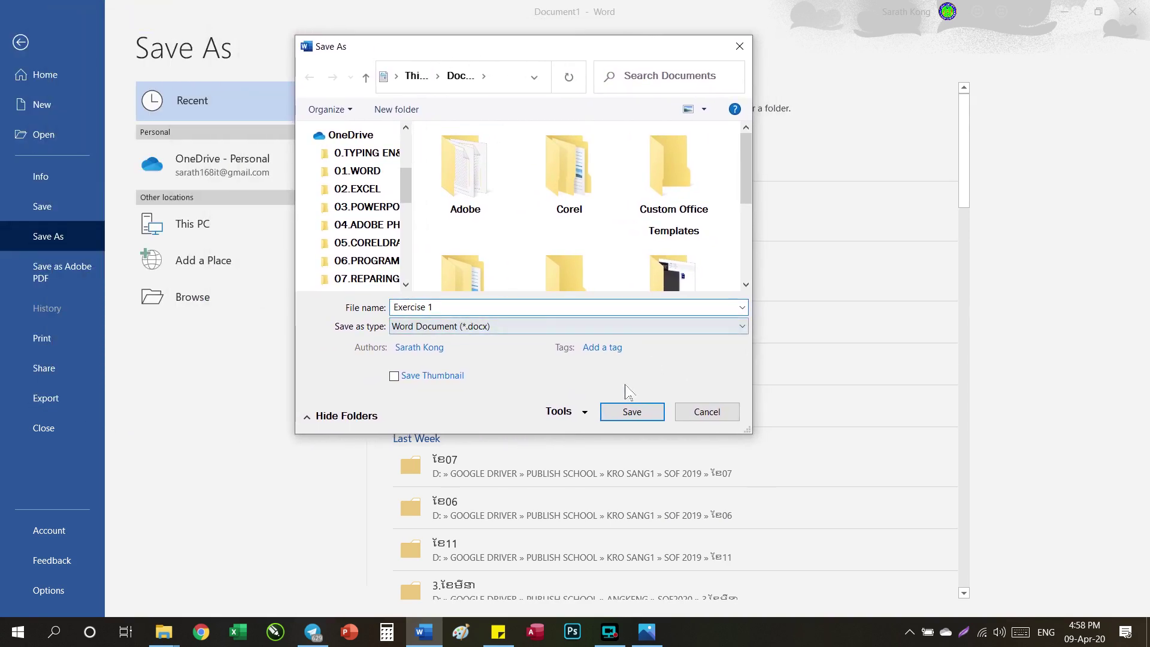
{"action": "double_click", "coordinate": [559, 46]}
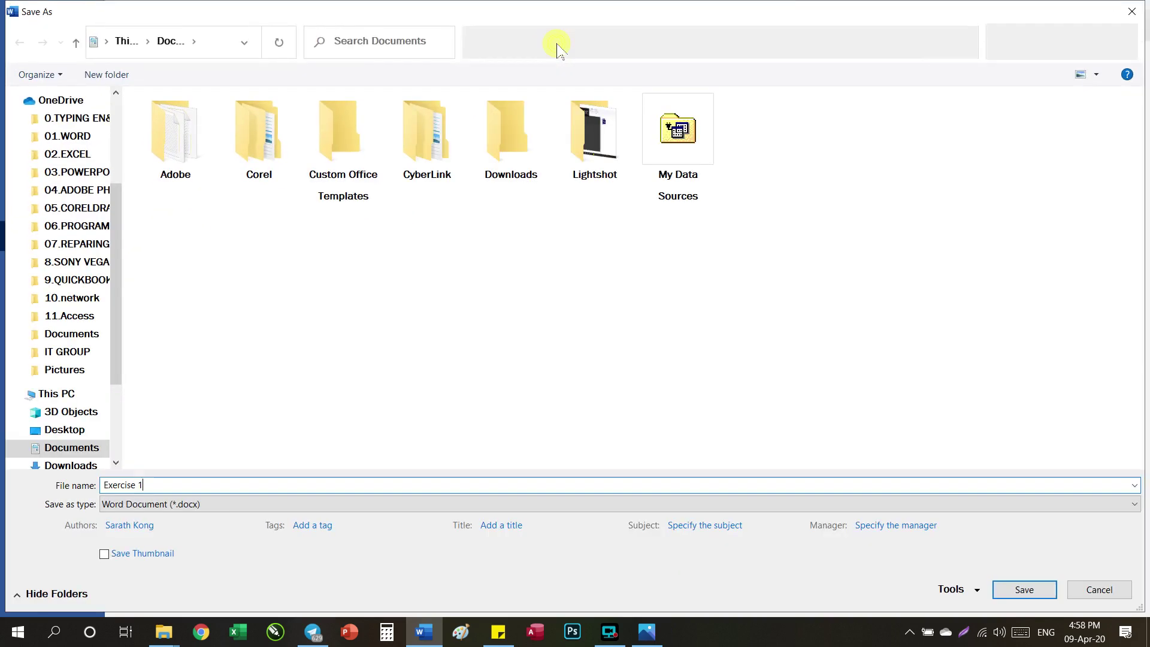
{"action": "double_click", "coordinate": [560, 12]}
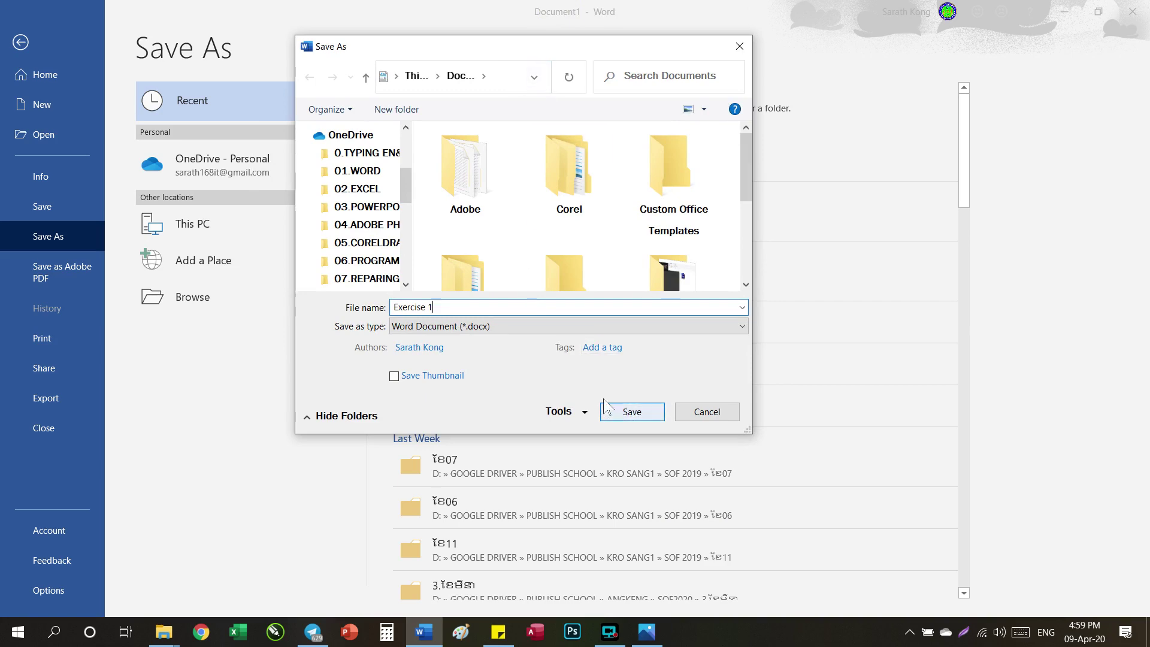
{"action": "left_click", "coordinate": [633, 412]}
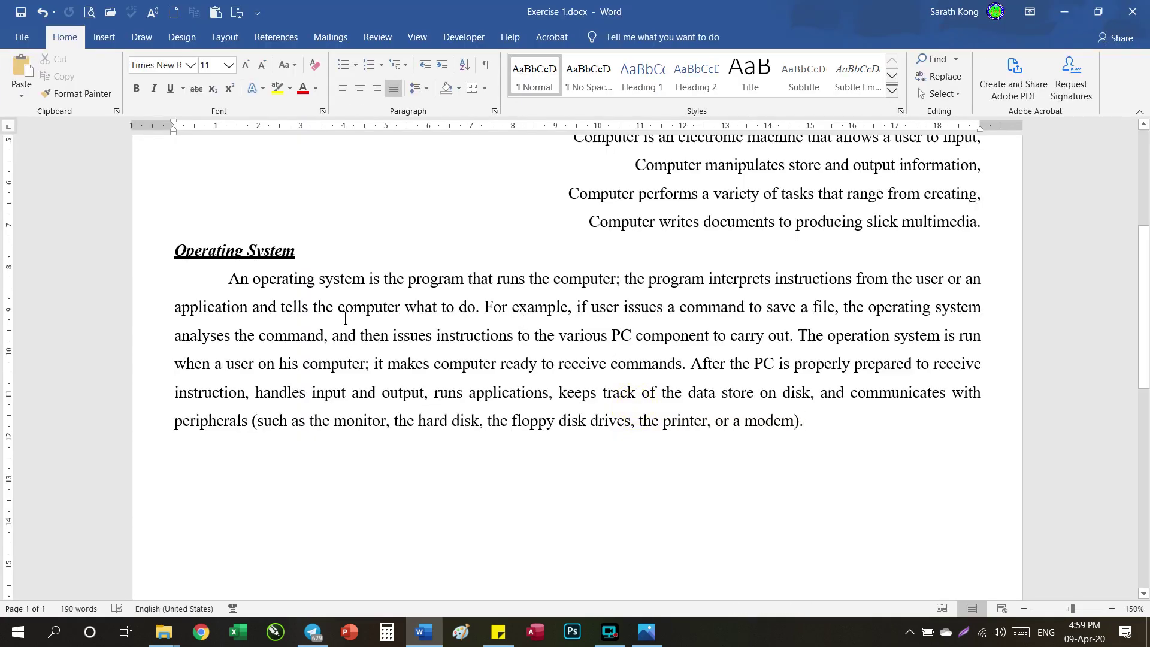
{"action": "scroll", "coordinate": [527, 324], "scroll_direction": "up", "scroll_amount": 3}
{"action": "scroll", "coordinate": [527, 269], "scroll_direction": "down", "scroll_amount": 5}
{"action": "scroll", "coordinate": [539, 240], "scroll_direction": "up", "scroll_amount": 3}
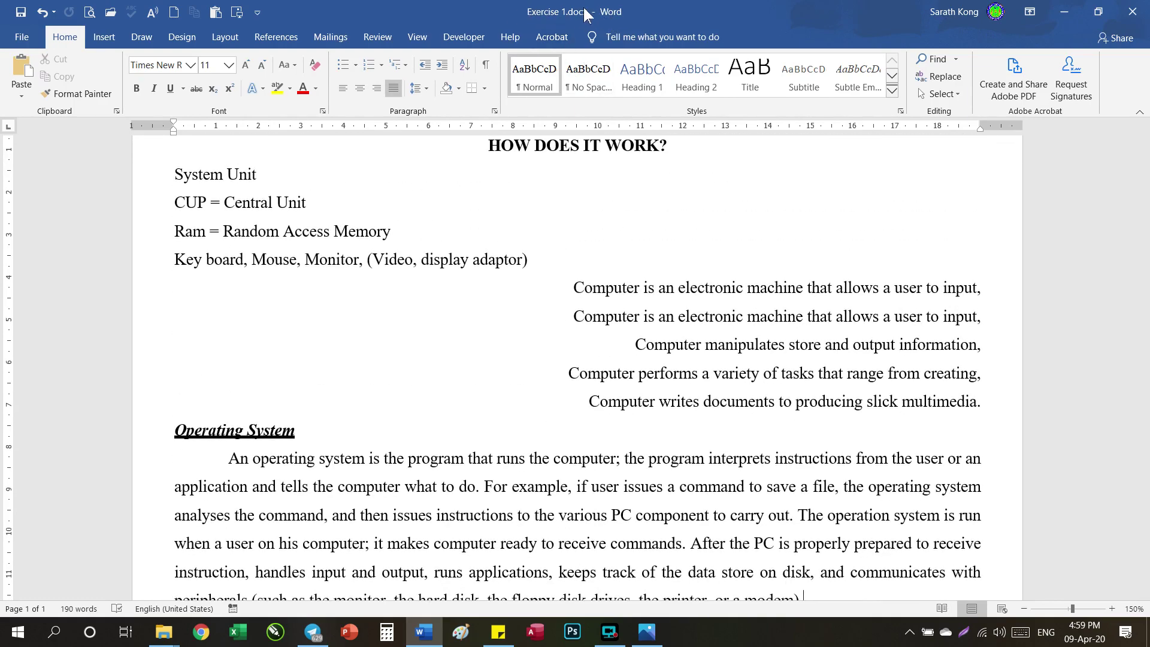
{"action": "scroll", "coordinate": [698, 346], "scroll_direction": "down", "scroll_amount": 5}
{"action": "scroll", "coordinate": [695, 347], "scroll_direction": "up", "scroll_amount": 4}
{"action": "scroll", "coordinate": [665, 354], "scroll_direction": "down", "scroll_amount": 2, "text": "ctrl"}
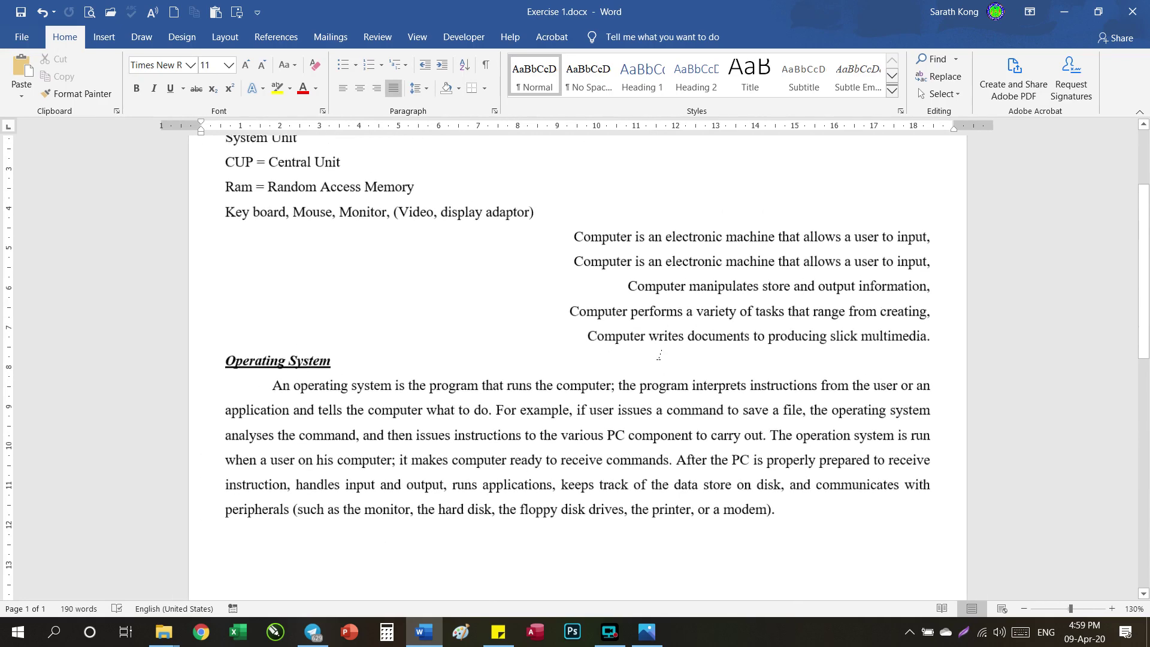
{"action": "scroll", "coordinate": [643, 354], "scroll_direction": "up", "scroll_amount": 2}
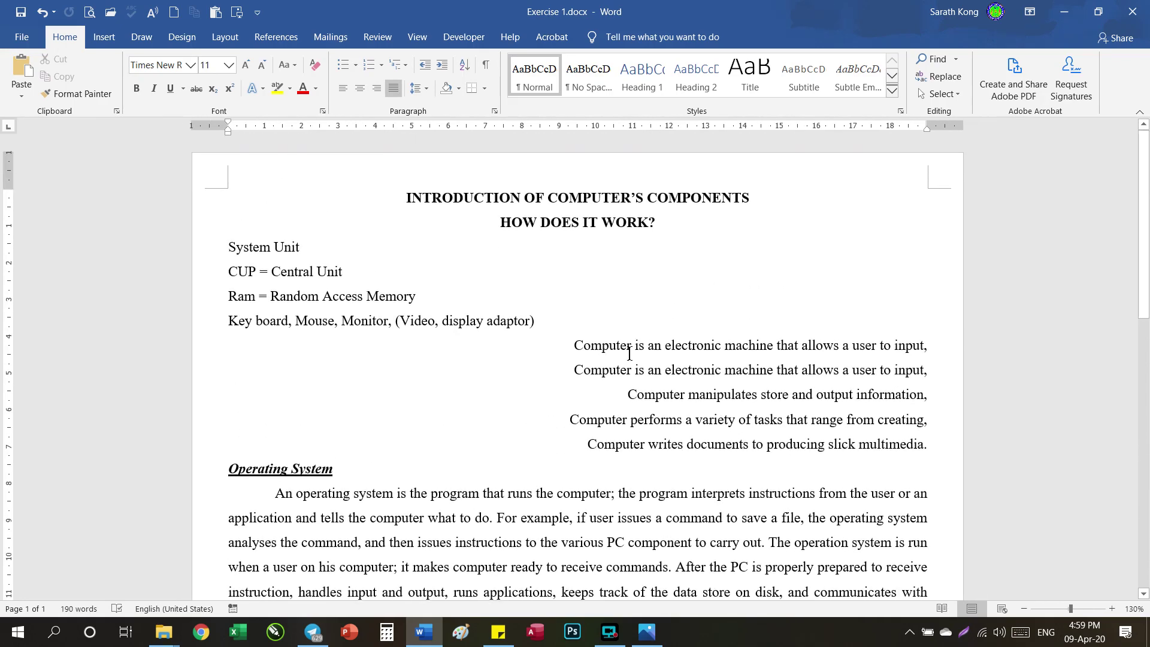
{"action": "scroll", "coordinate": [628, 353], "scroll_direction": "down", "scroll_amount": 2}
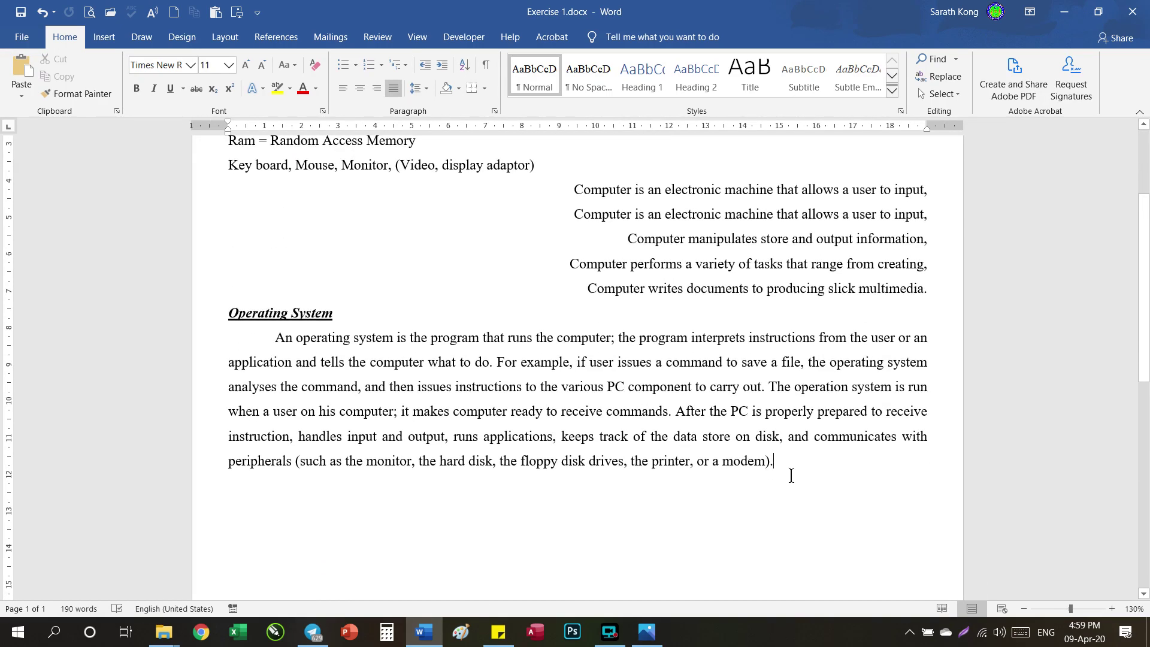